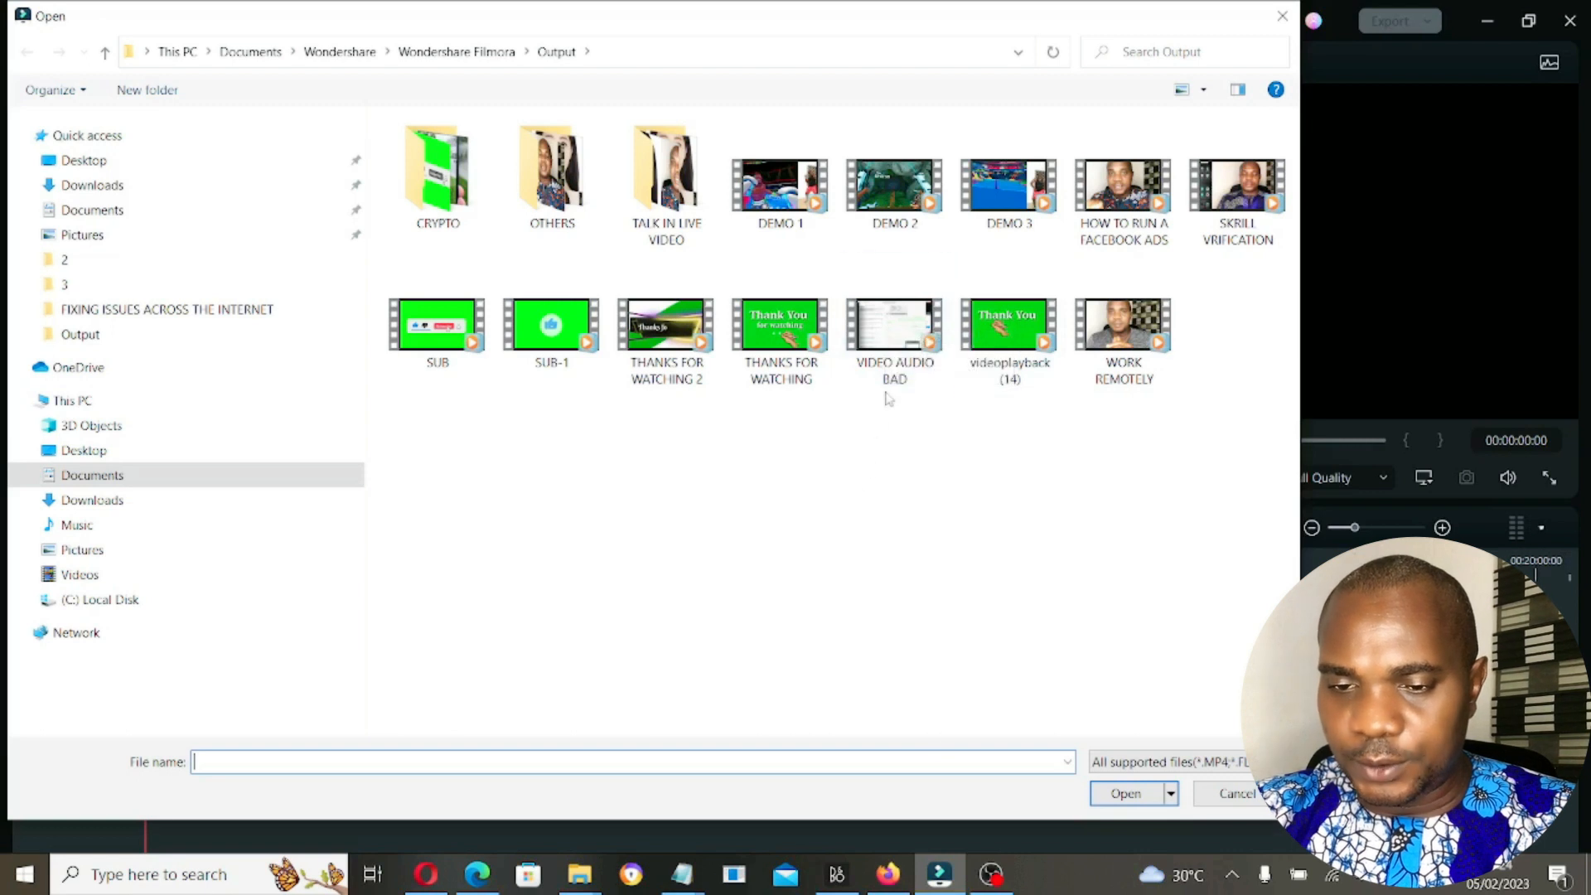
Import the VIDEO AUDIO BAD video from the Output folder and place it at the start of the timeline
double_click(892, 342)
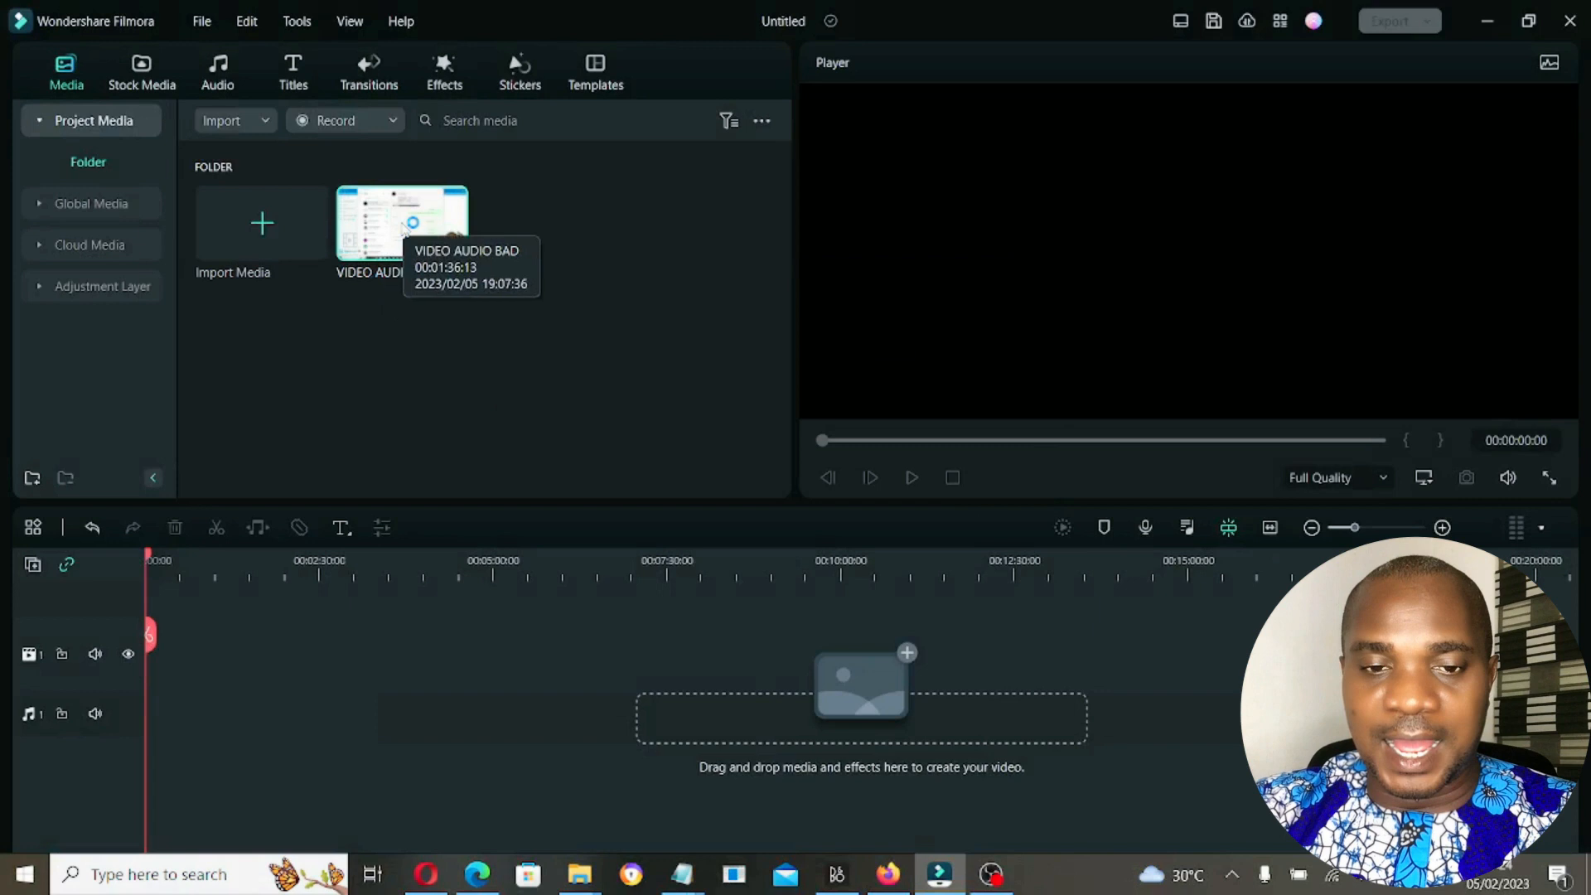
drag(404, 232, 154, 701)
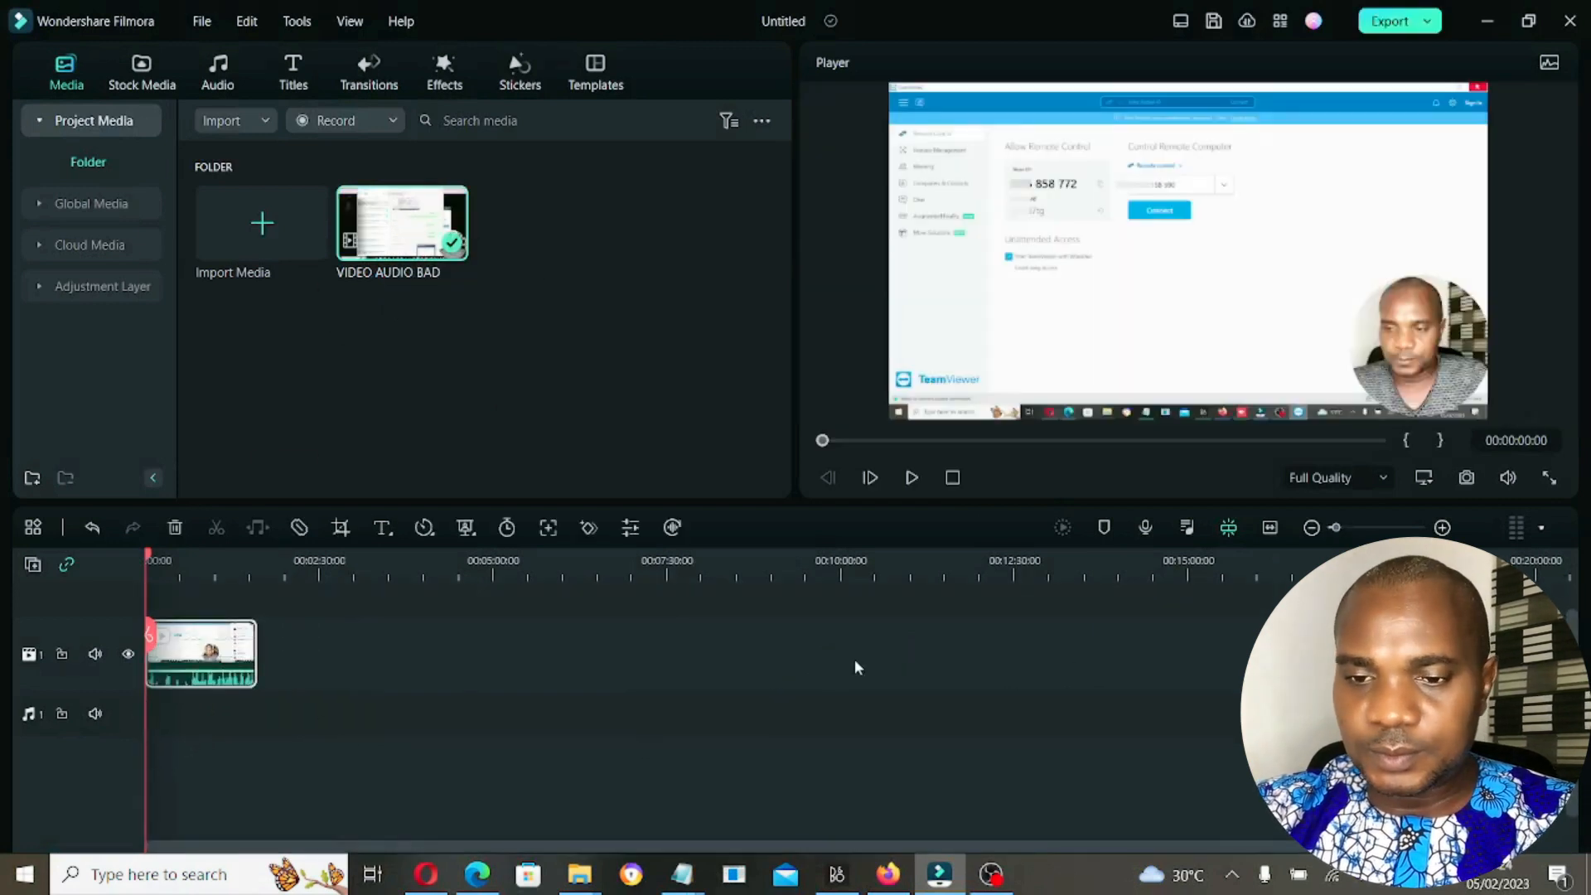
Play the VIDEO AUDIO BAD clip from the beginning and again from about 54 seconds to check its sound
click(912, 477)
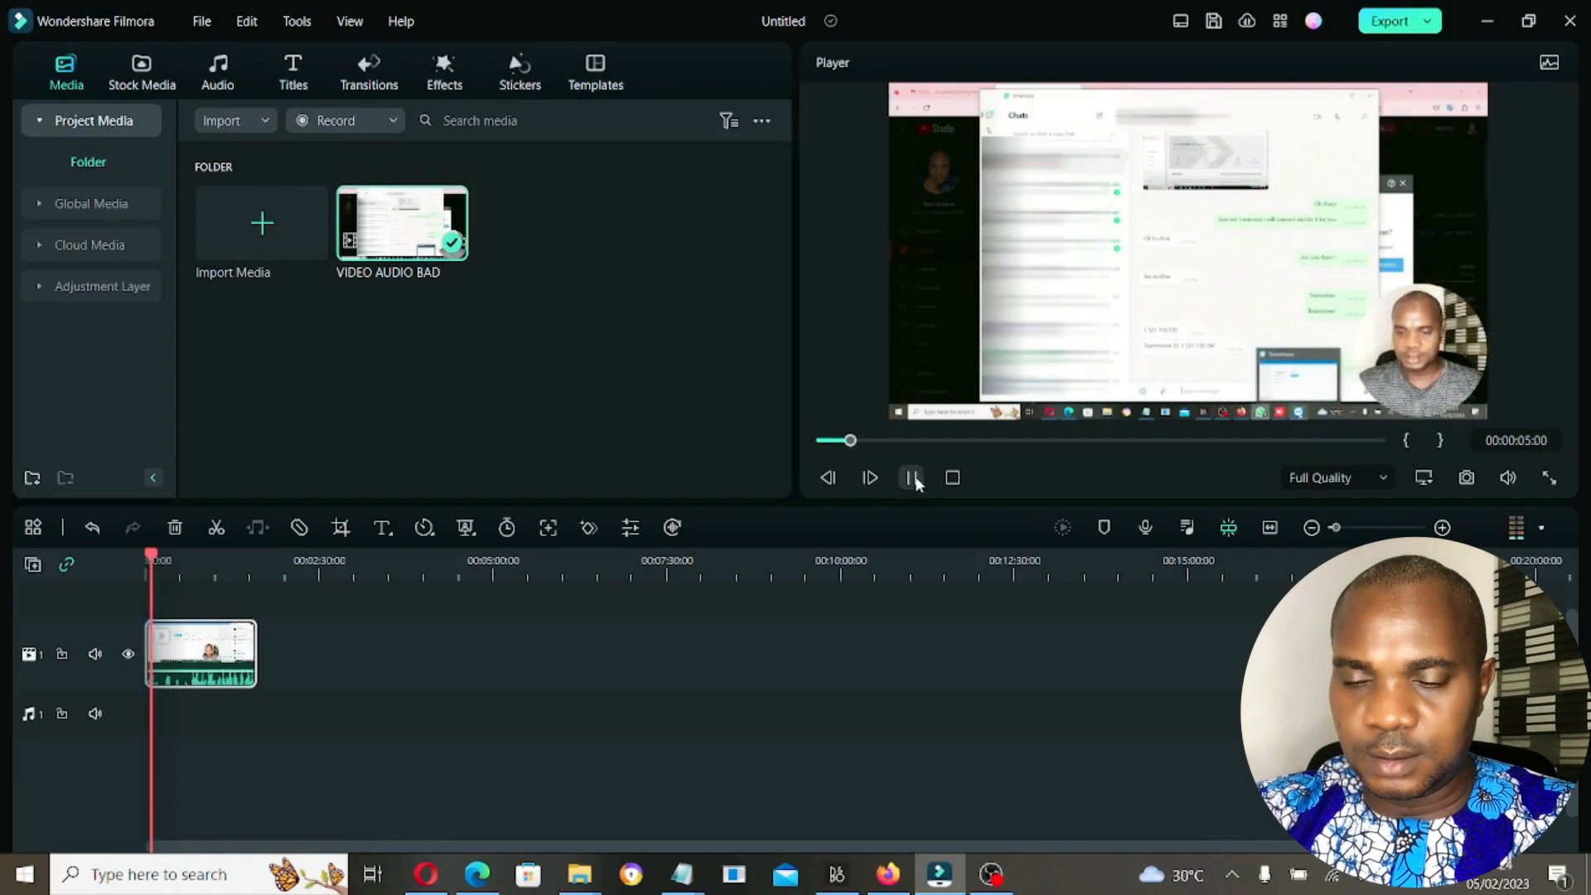
click(912, 477)
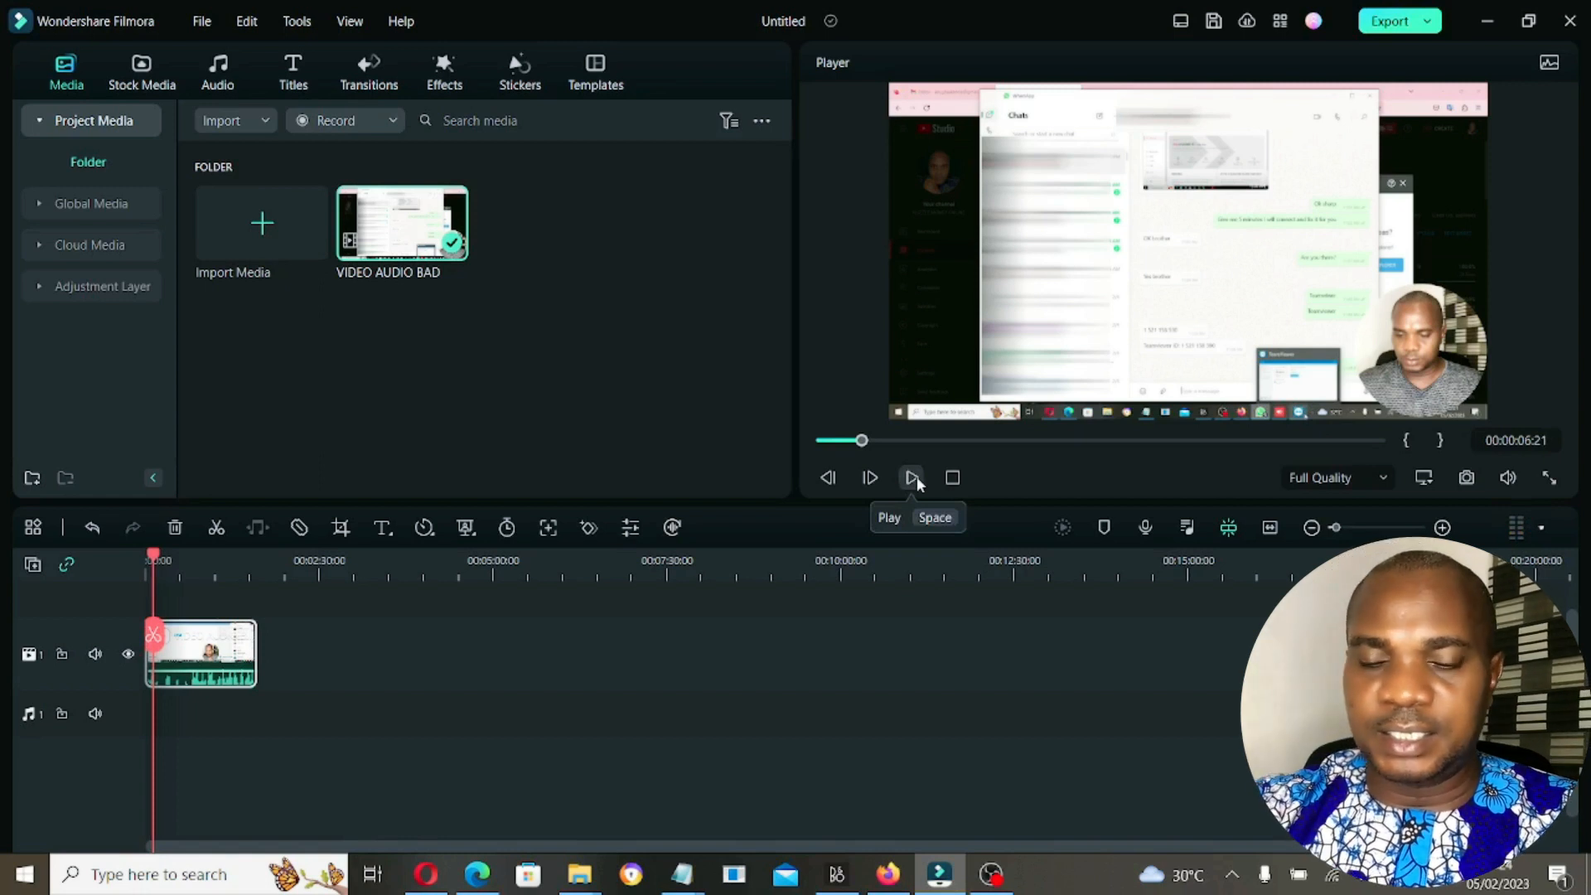
click(206, 559)
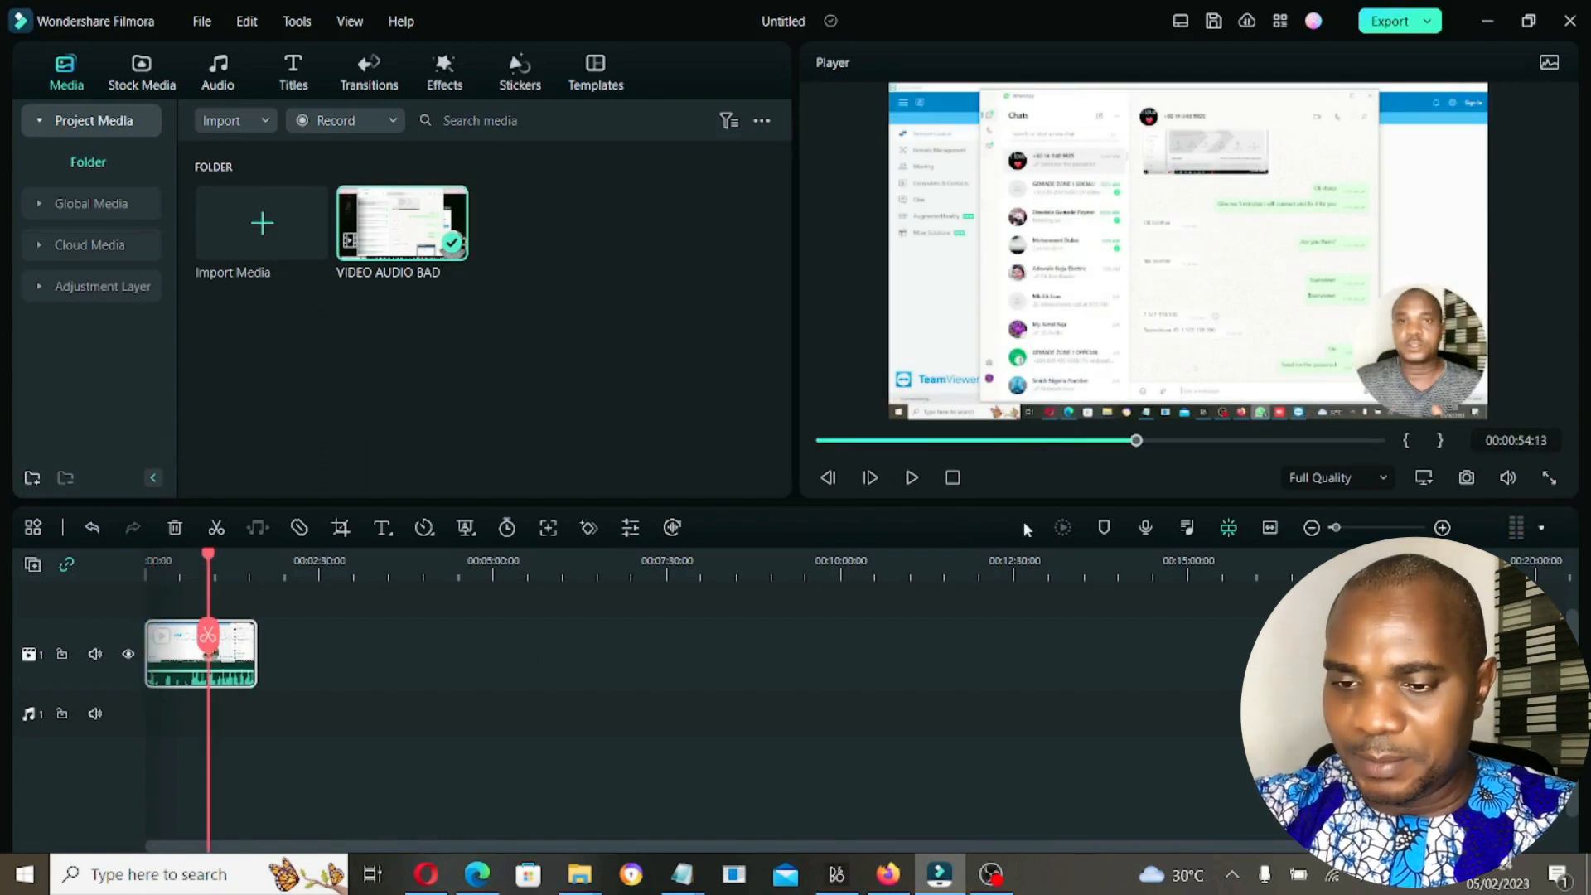
click(912, 478)
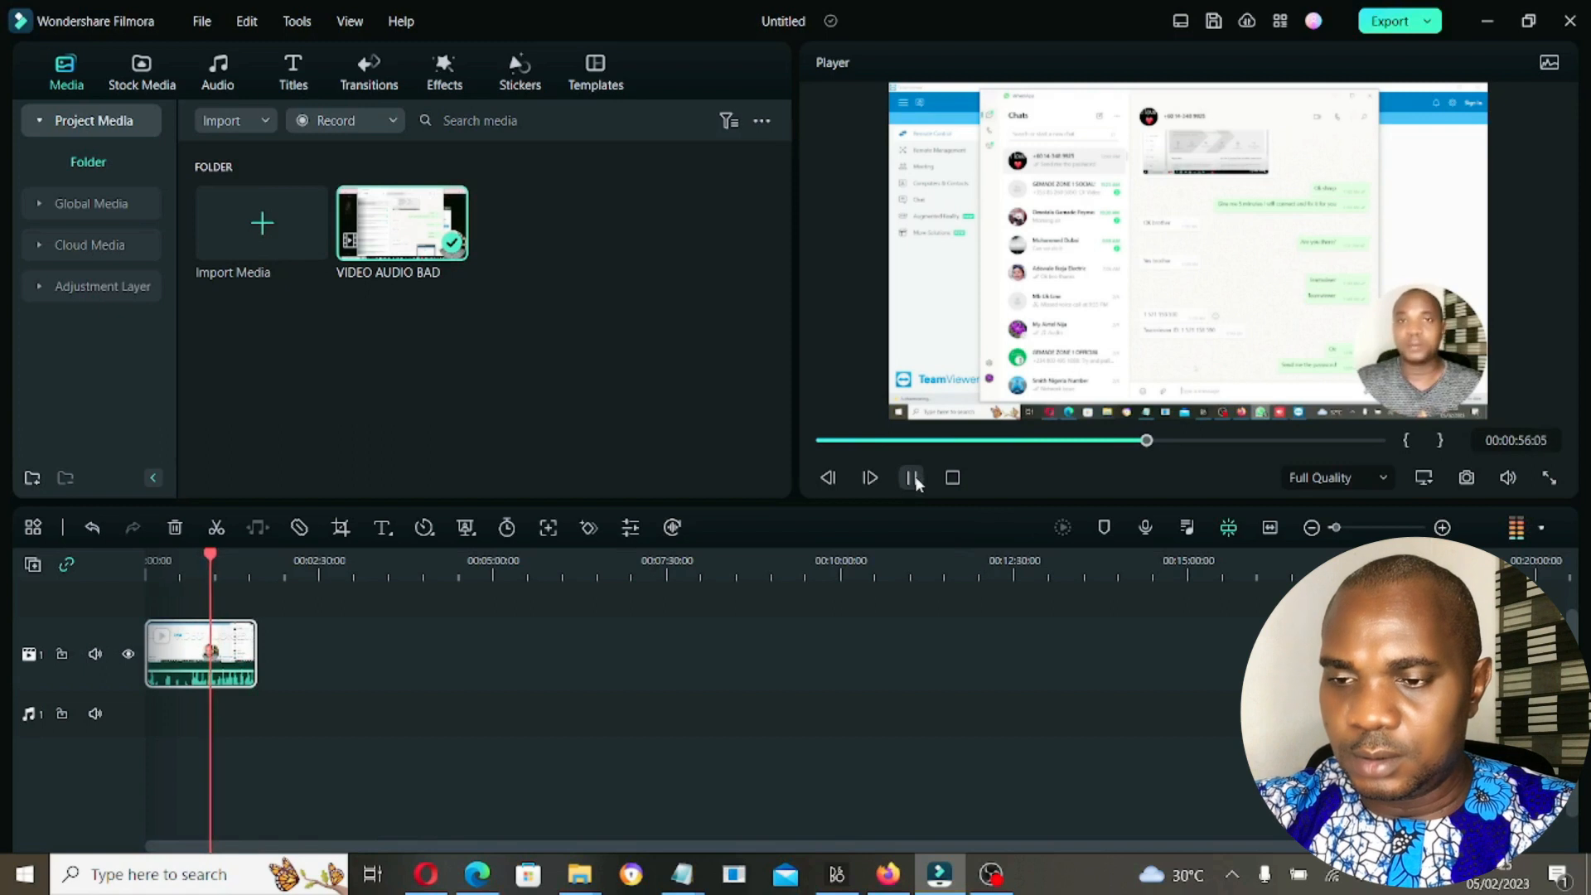
click(913, 479)
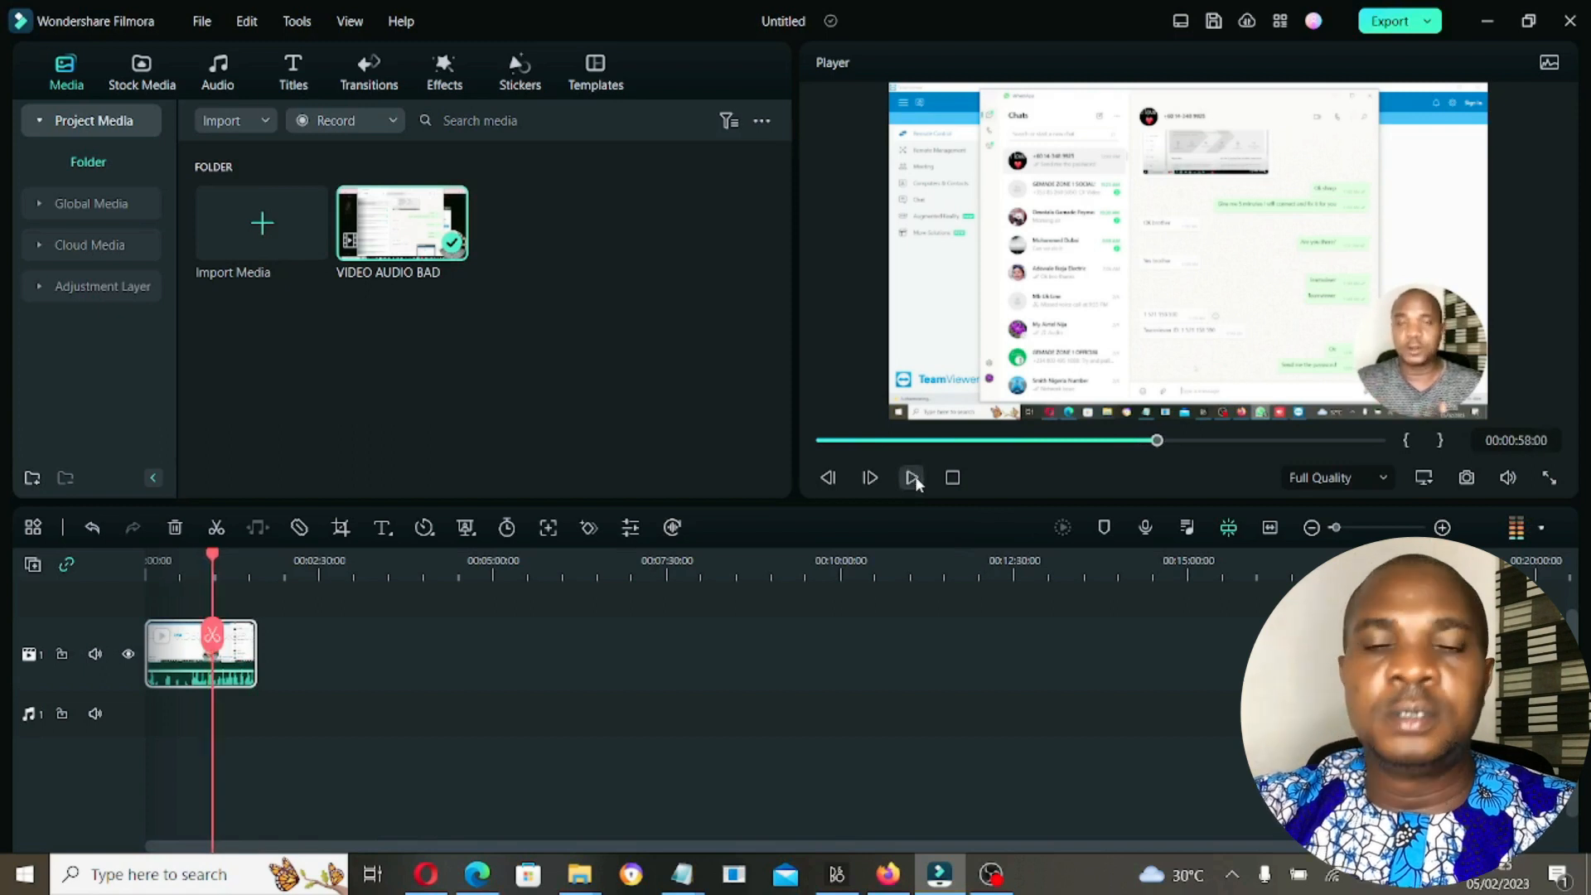
Detach the audio from the timeline clip and delete the video part, keeping only the audio track
right_click(182, 653)
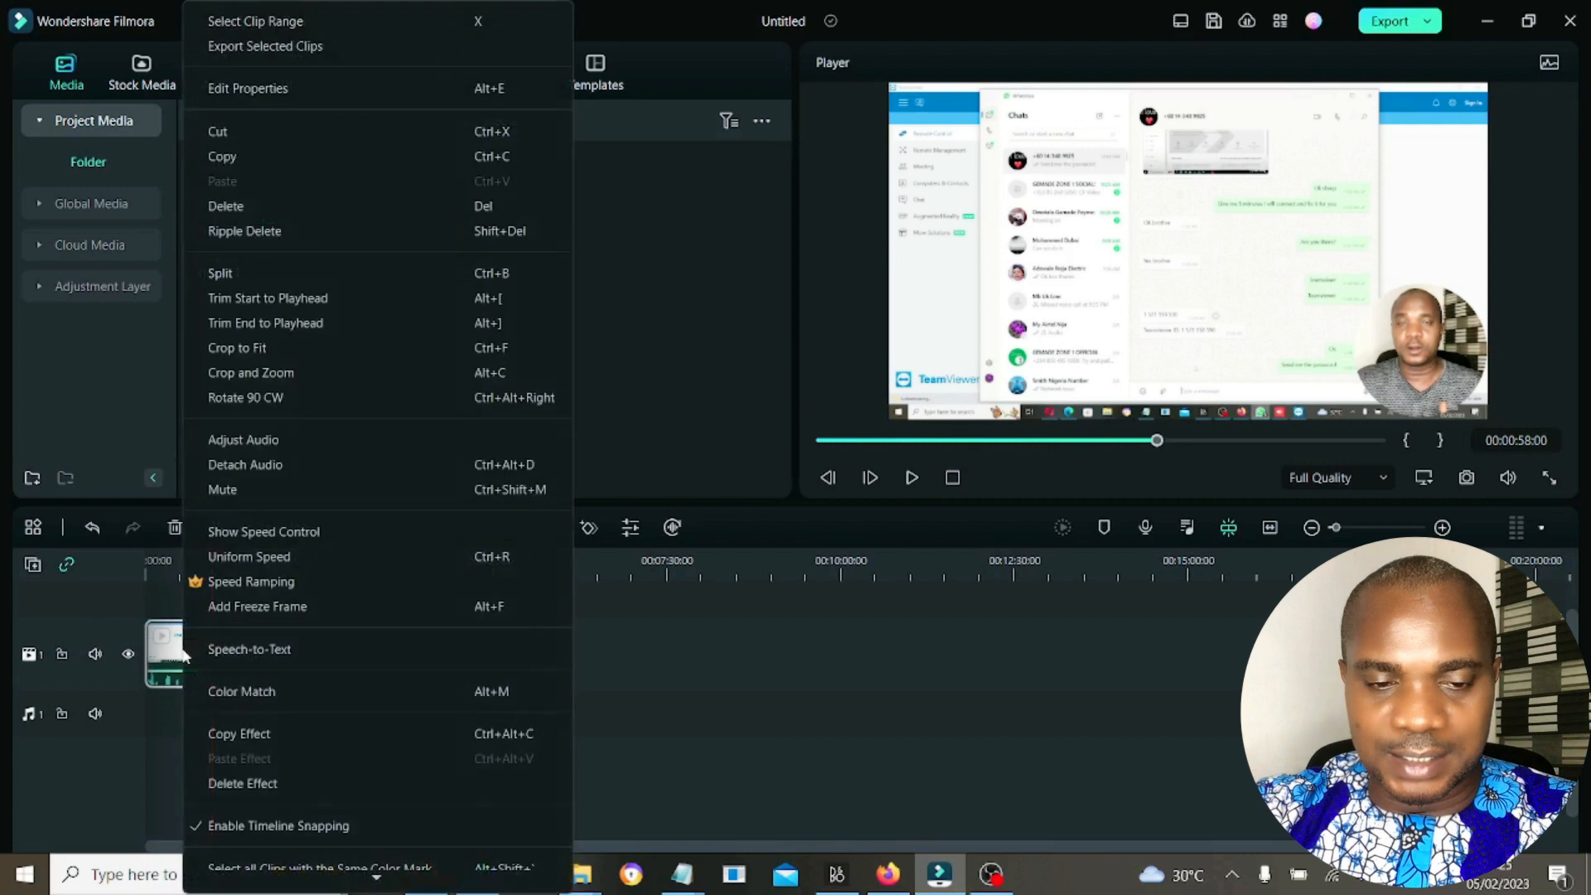
click(265, 462)
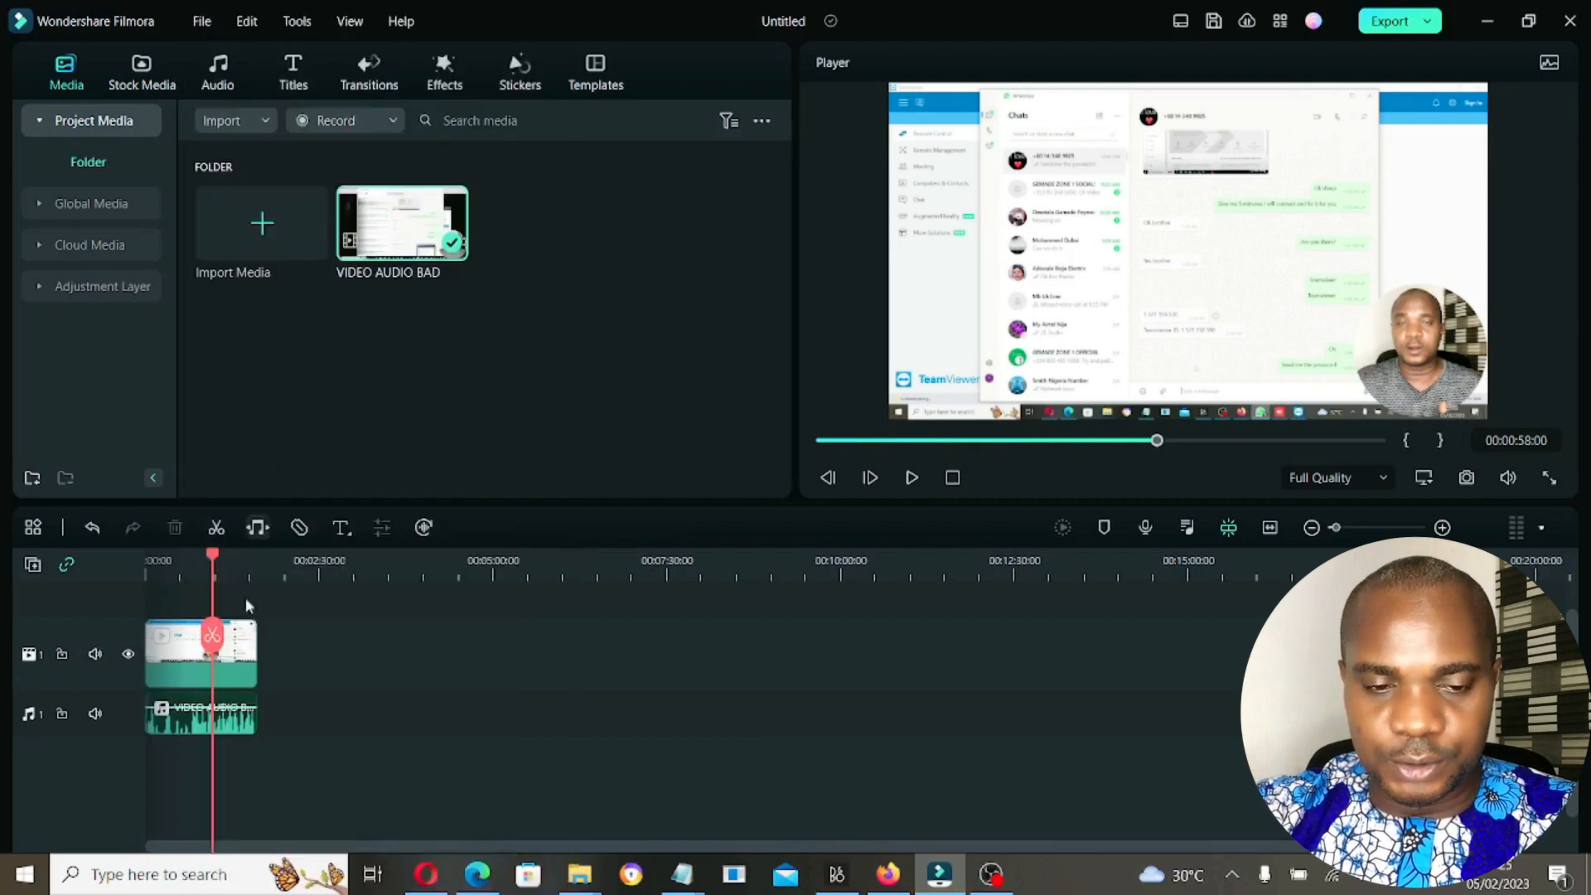
drag(180, 663, 464, 663)
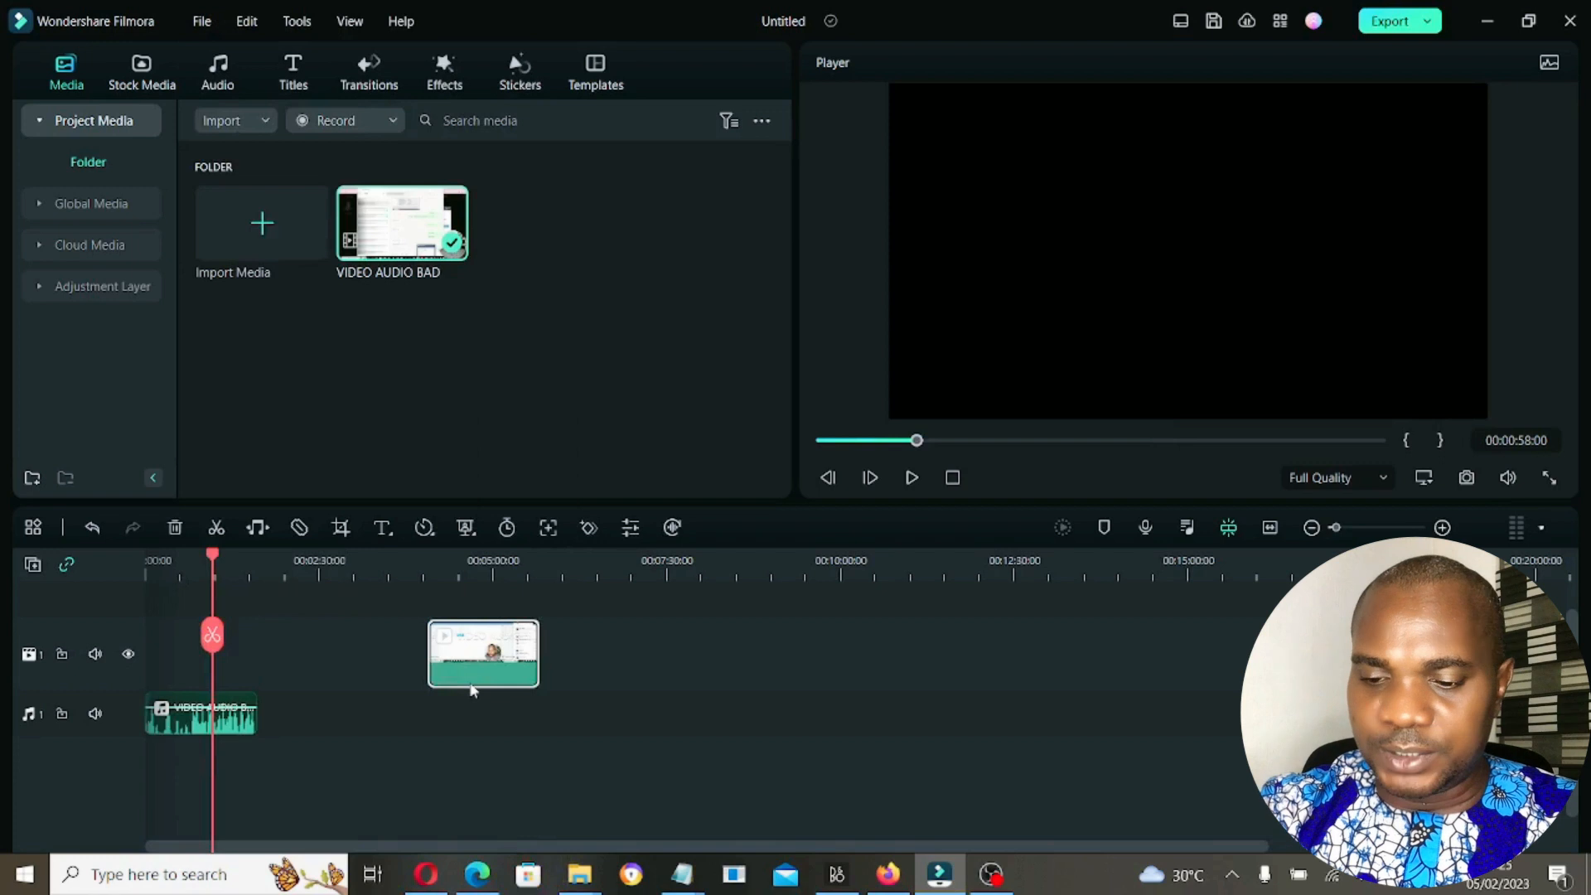
key(Delete)
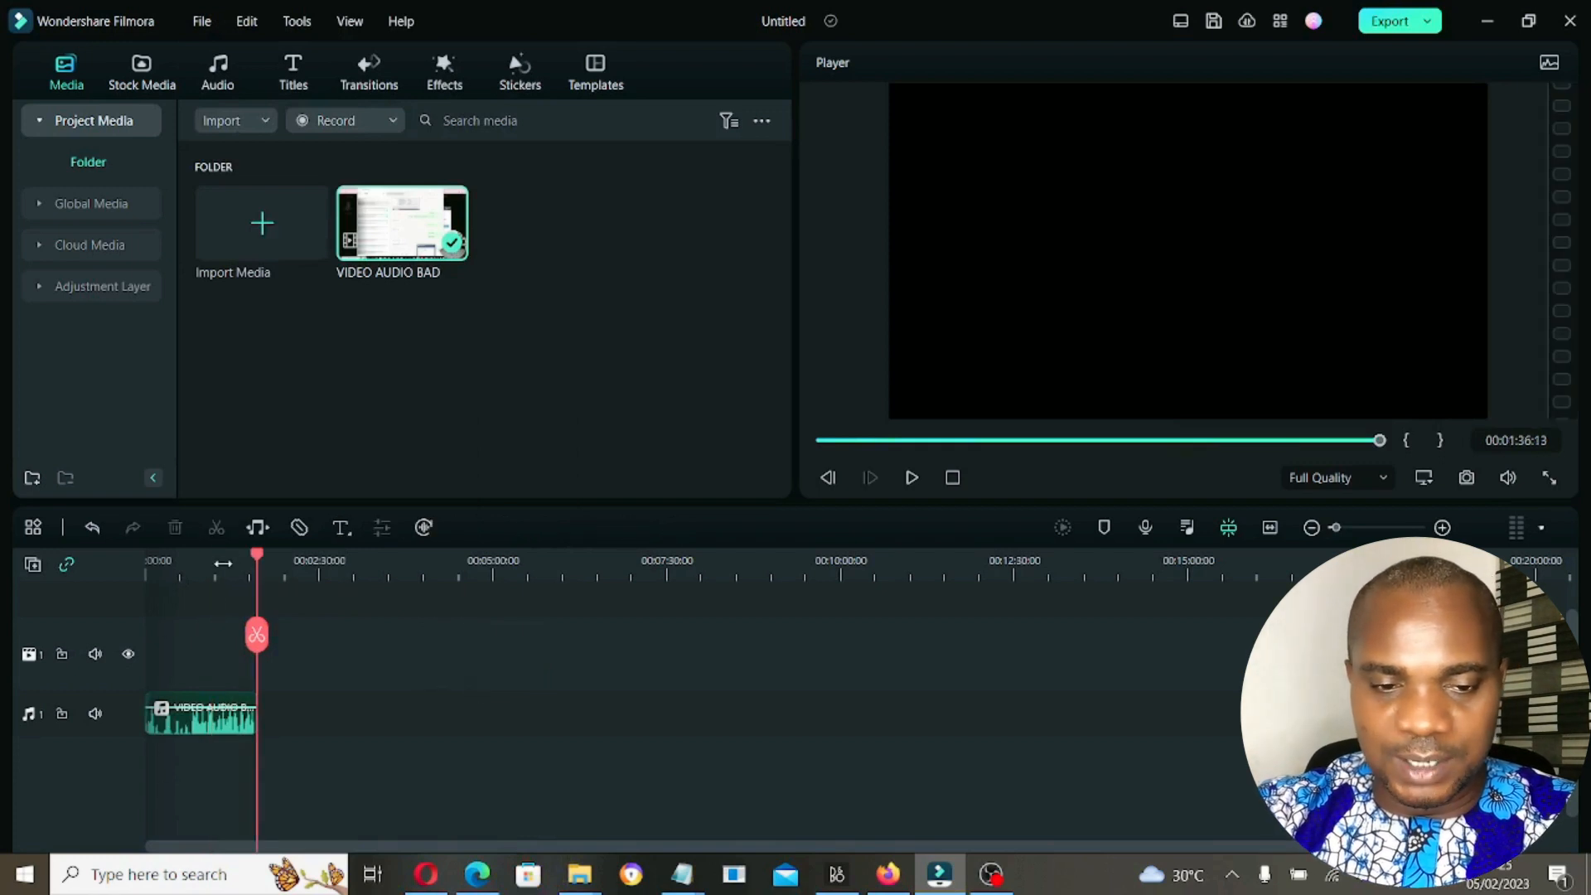
click(223, 563)
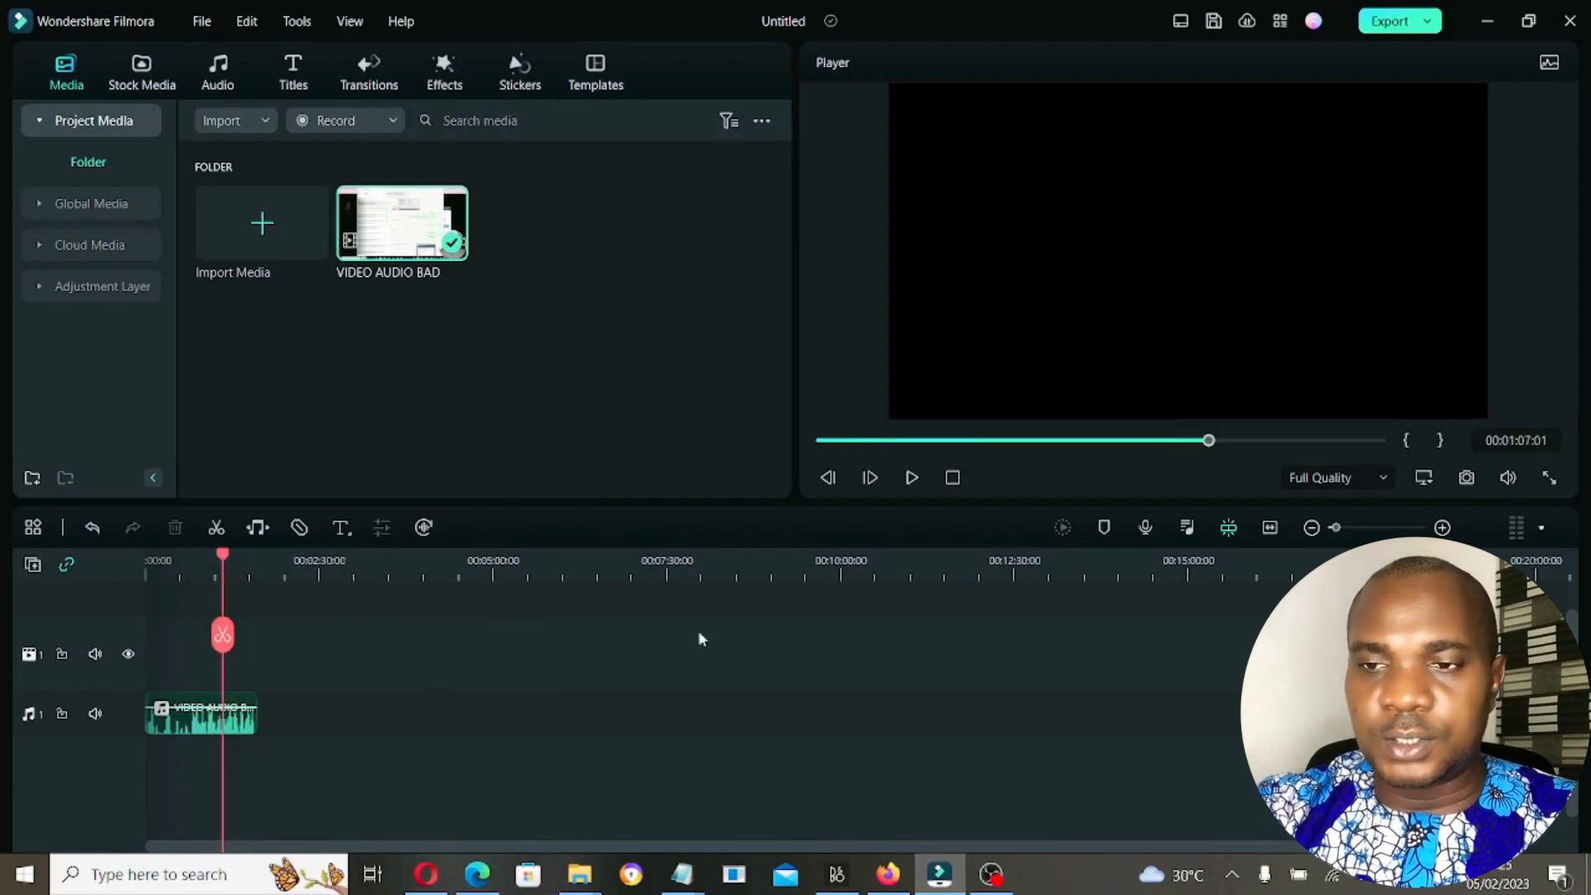
Export the remaining audio as a local MP3 file named VIDEO AUDIO BAD
click(1389, 20)
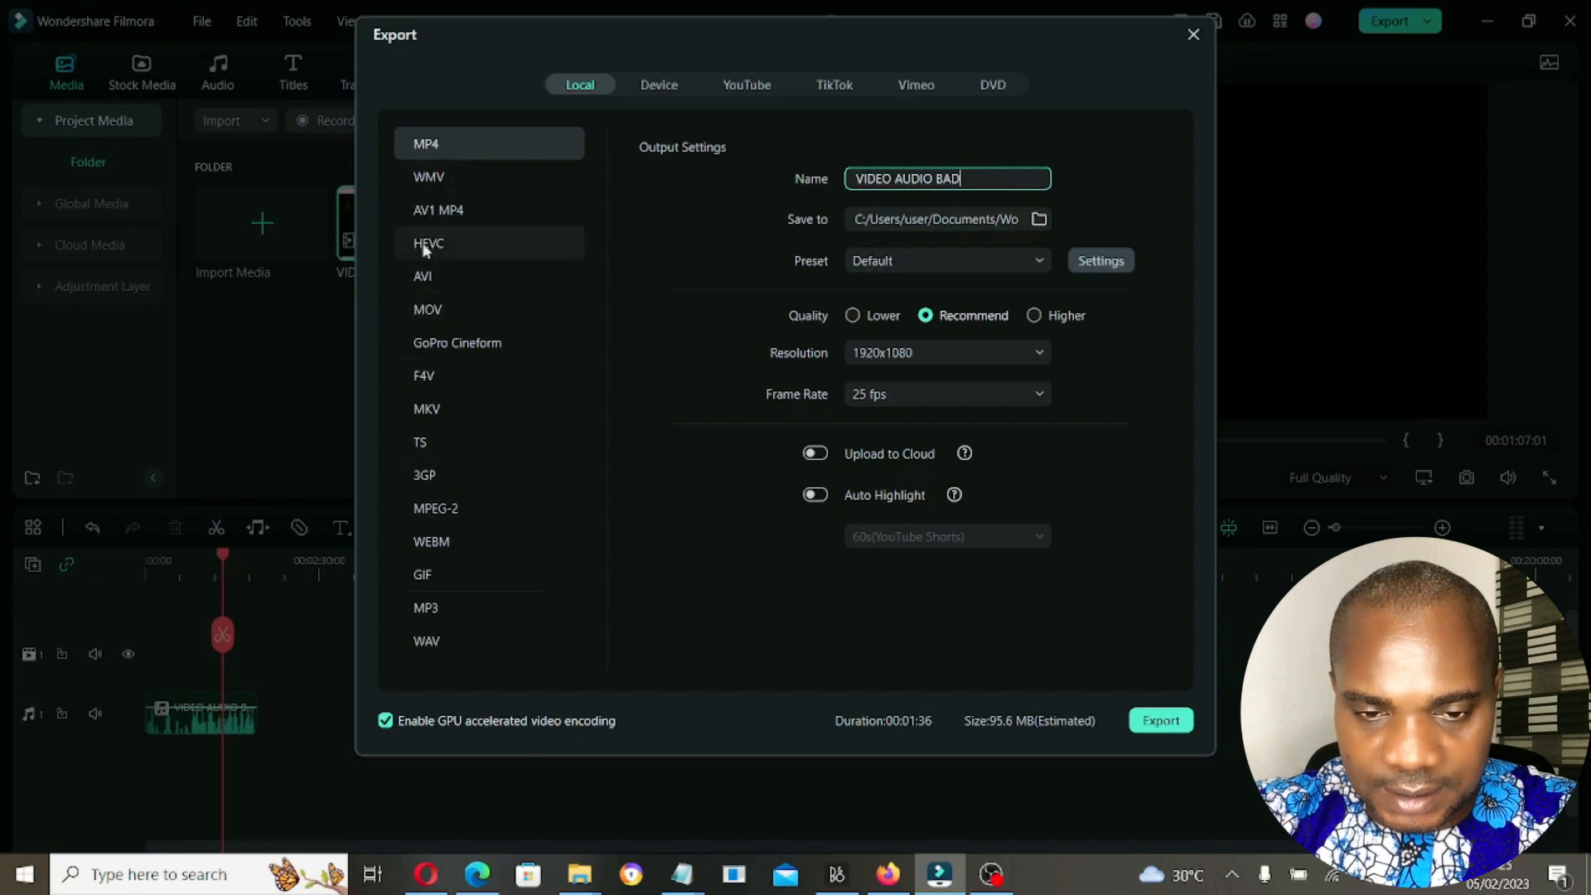
click(435, 610)
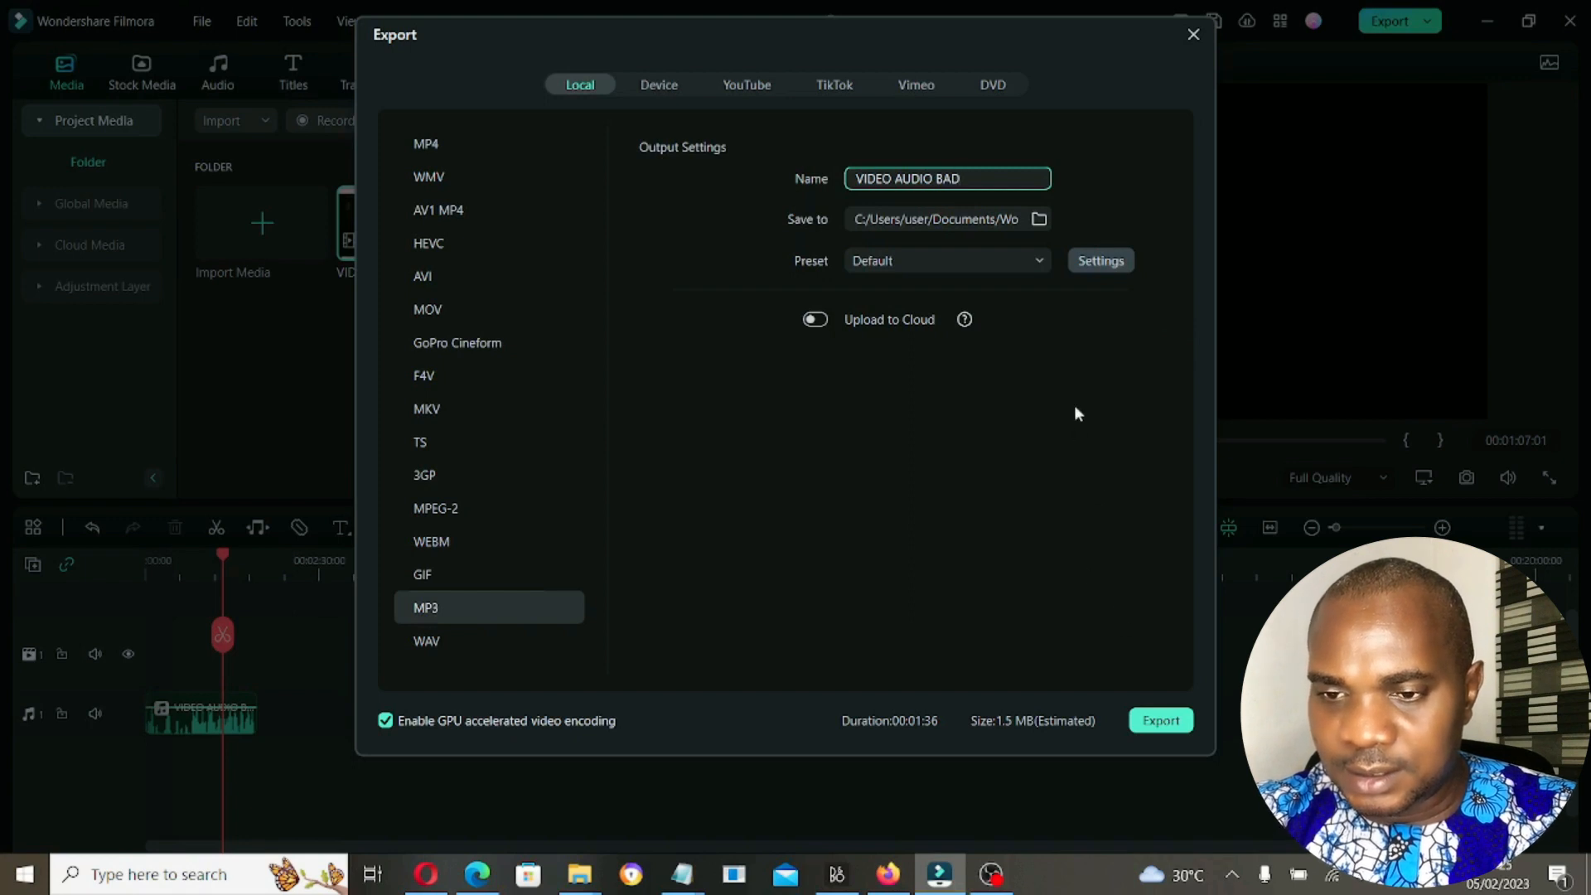
click(1160, 720)
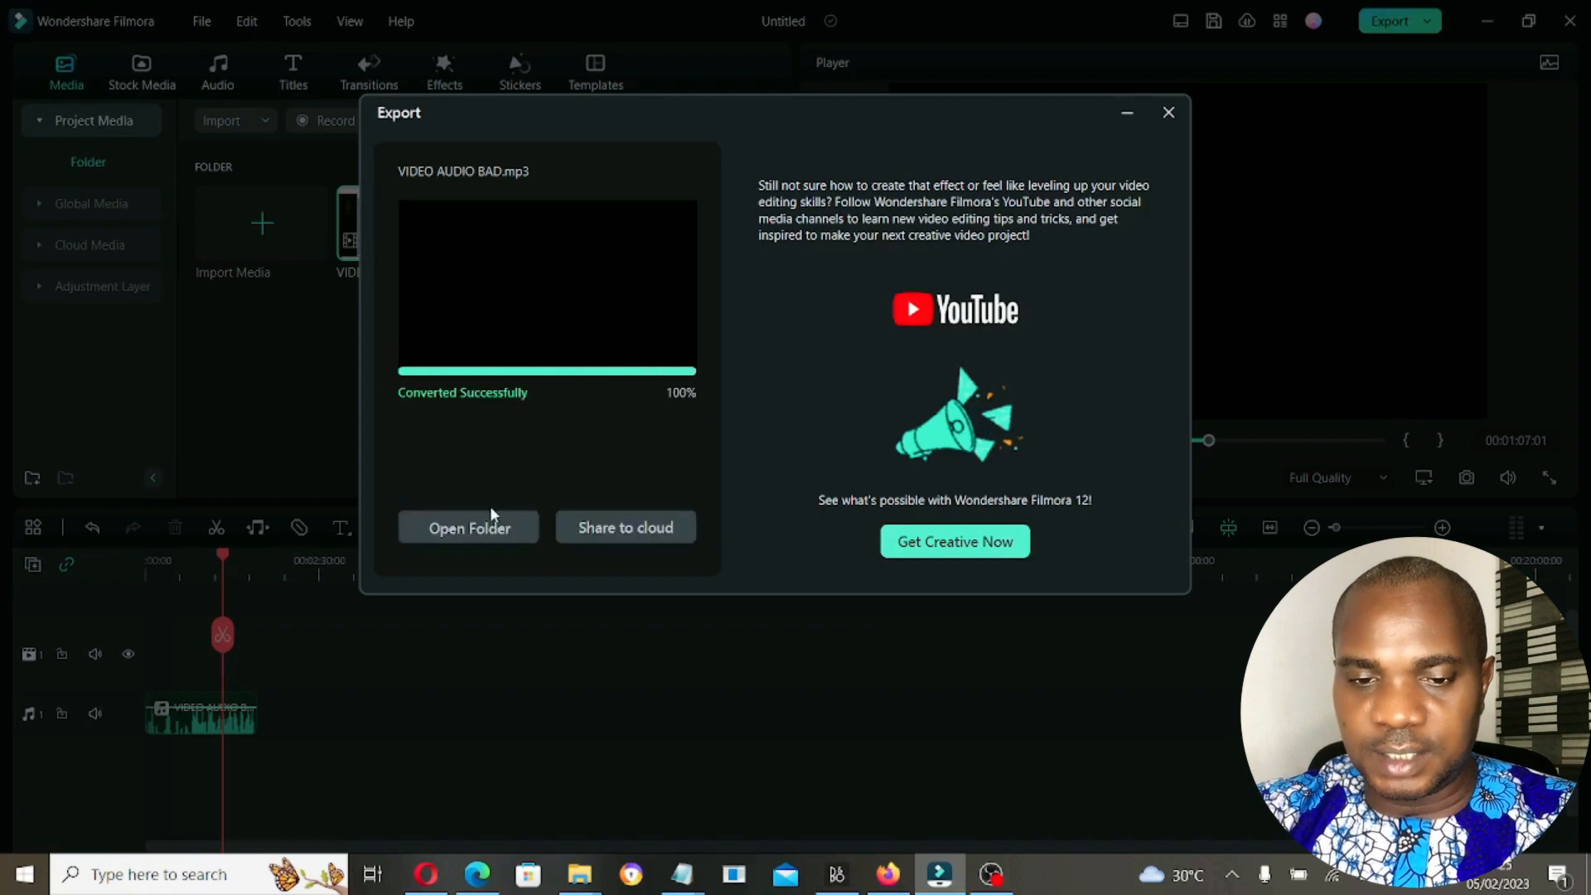
Open the export's Output folder and locate the VIDEO AUDIO BAD audio file
click(470, 529)
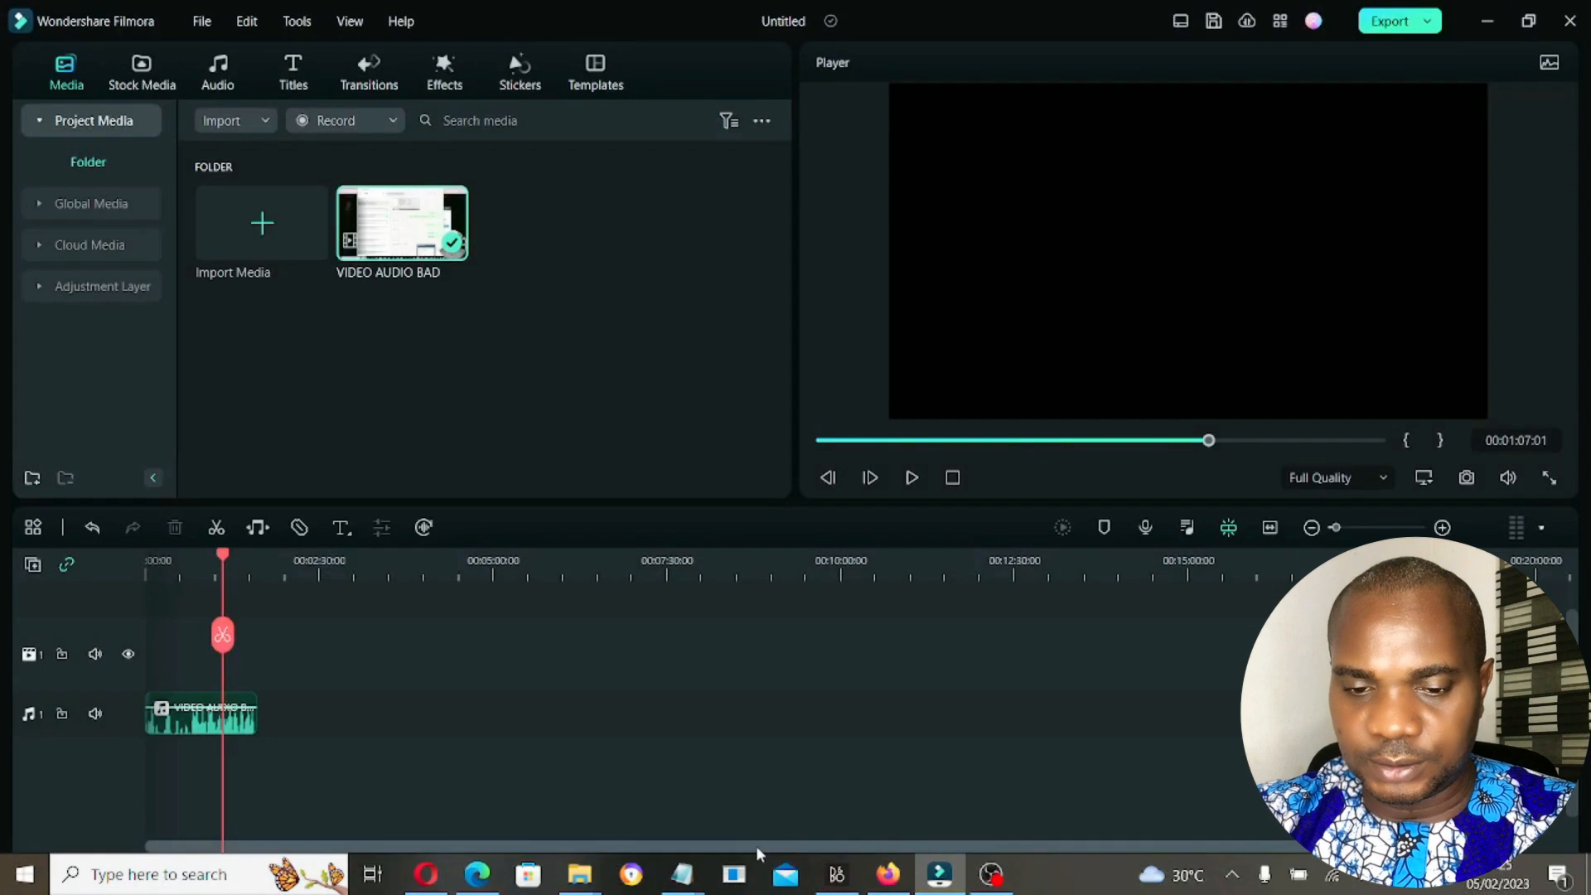
click(767, 761)
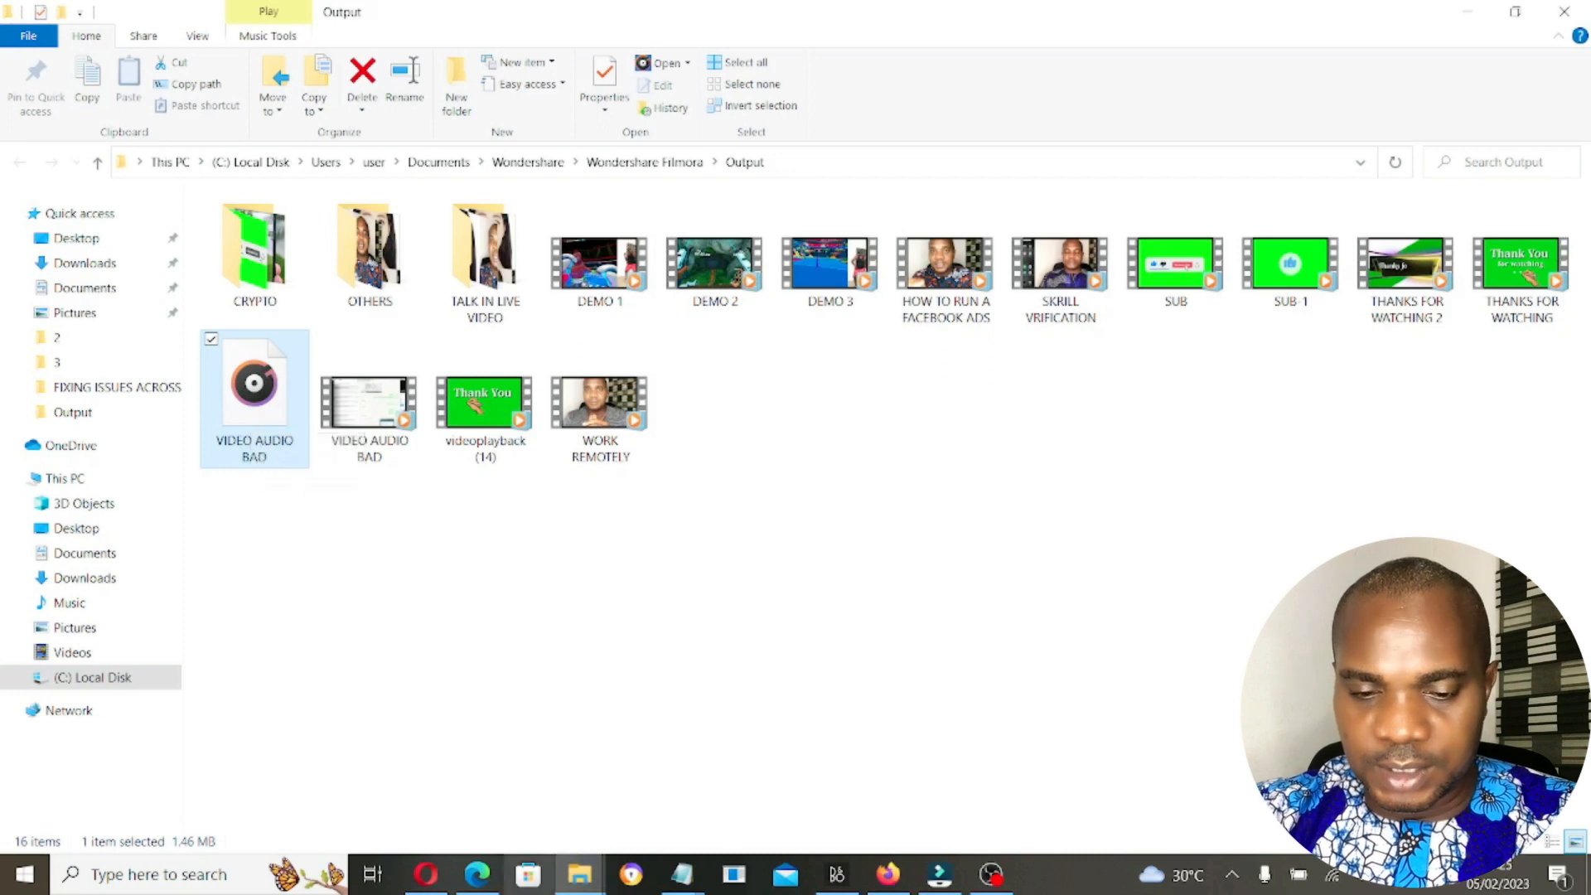
mouse_move(732, 870)
click(580, 770)
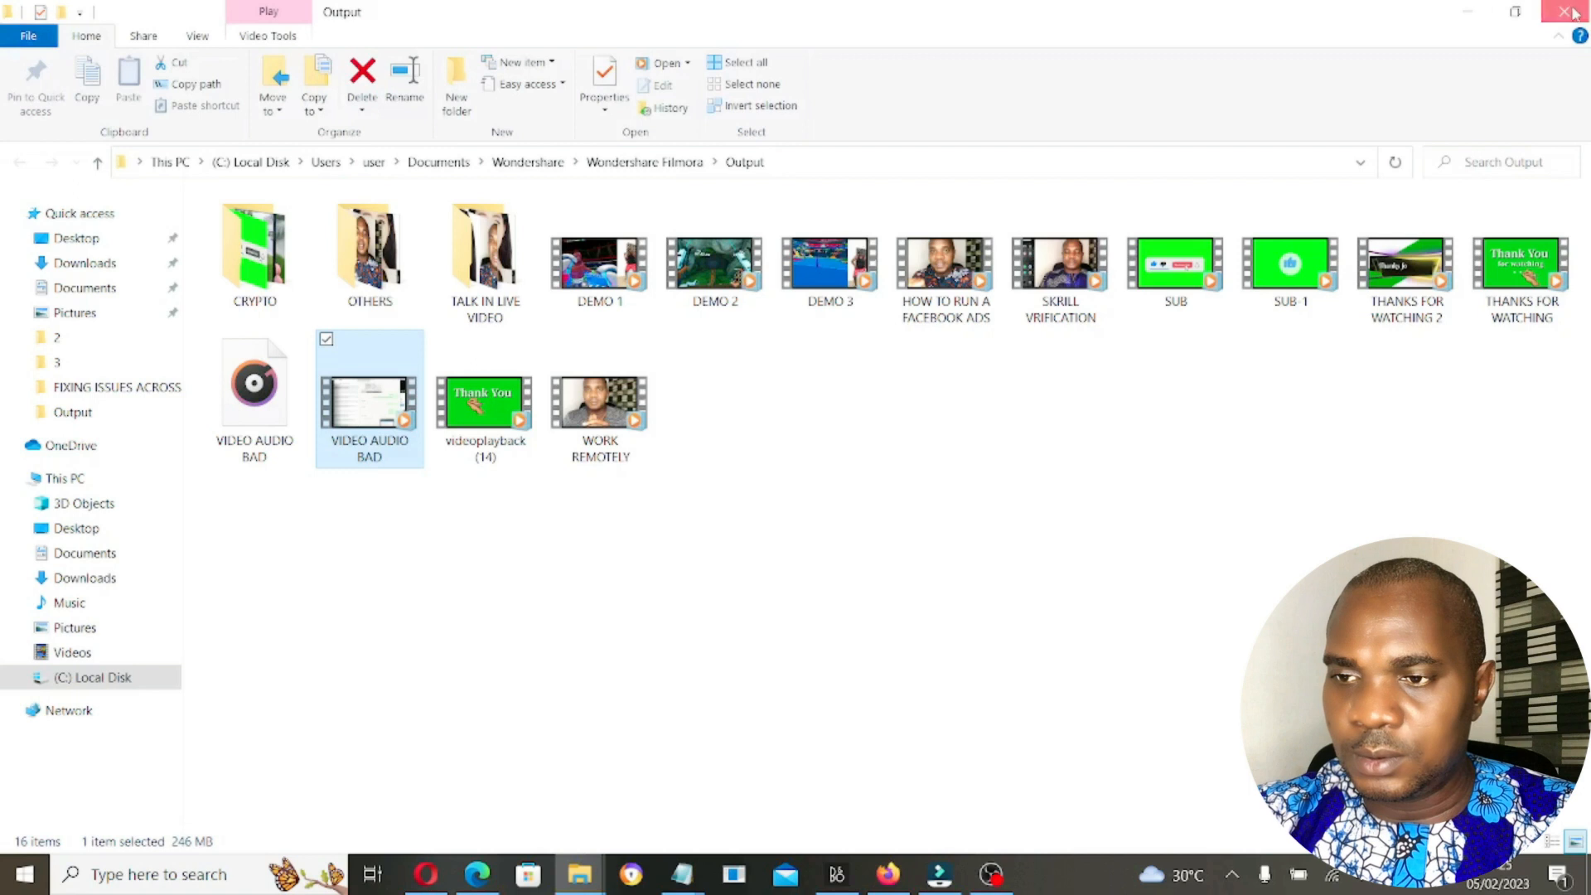
key(Left)
mouse_move(572, 878)
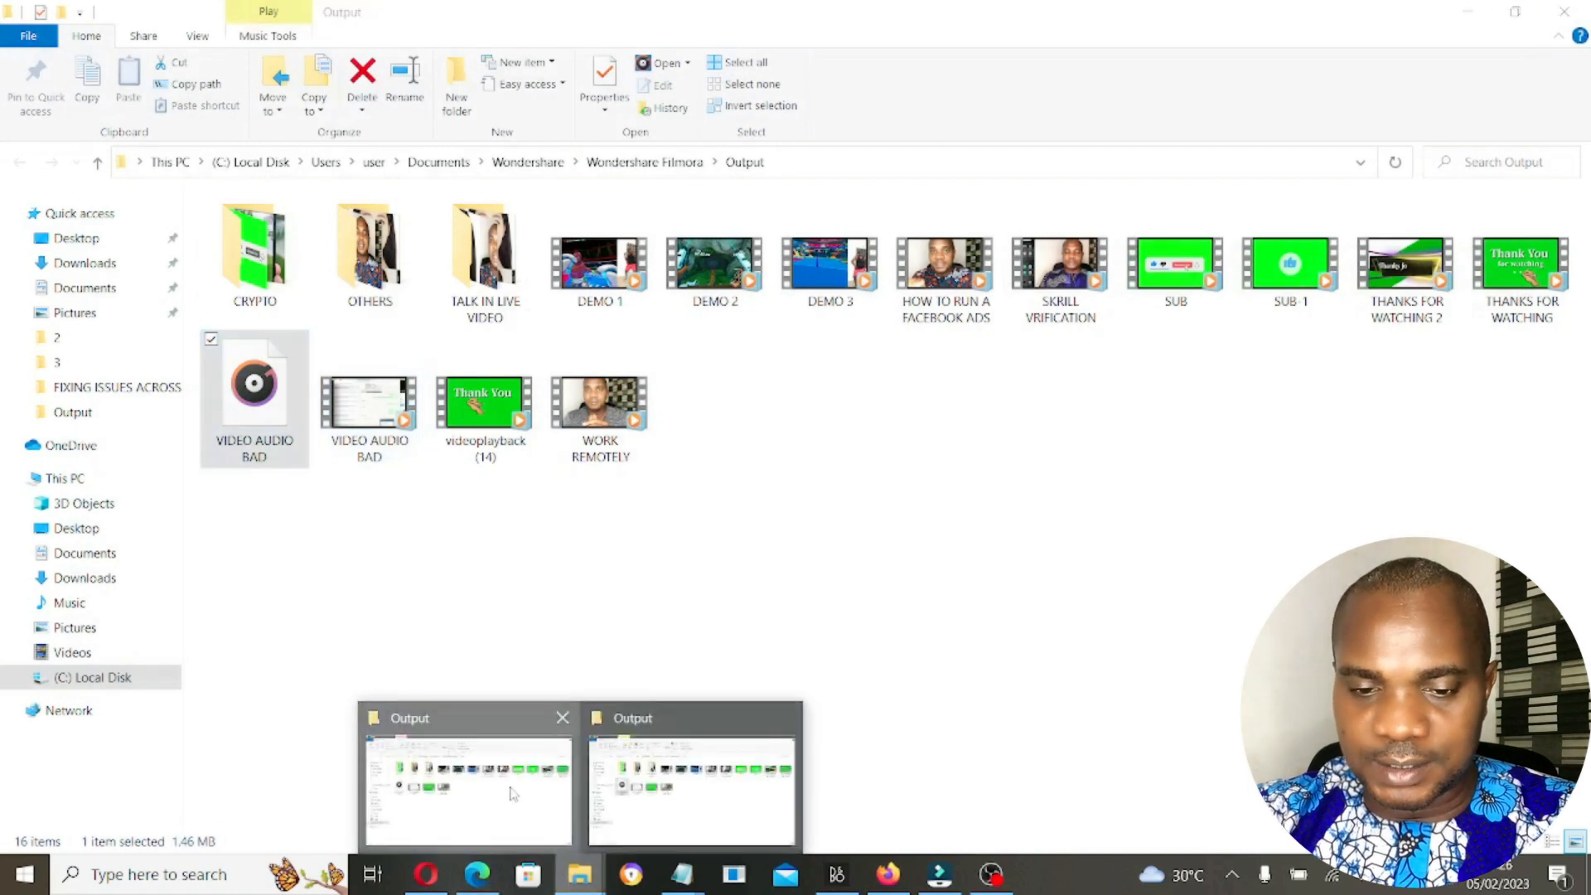
click(527, 804)
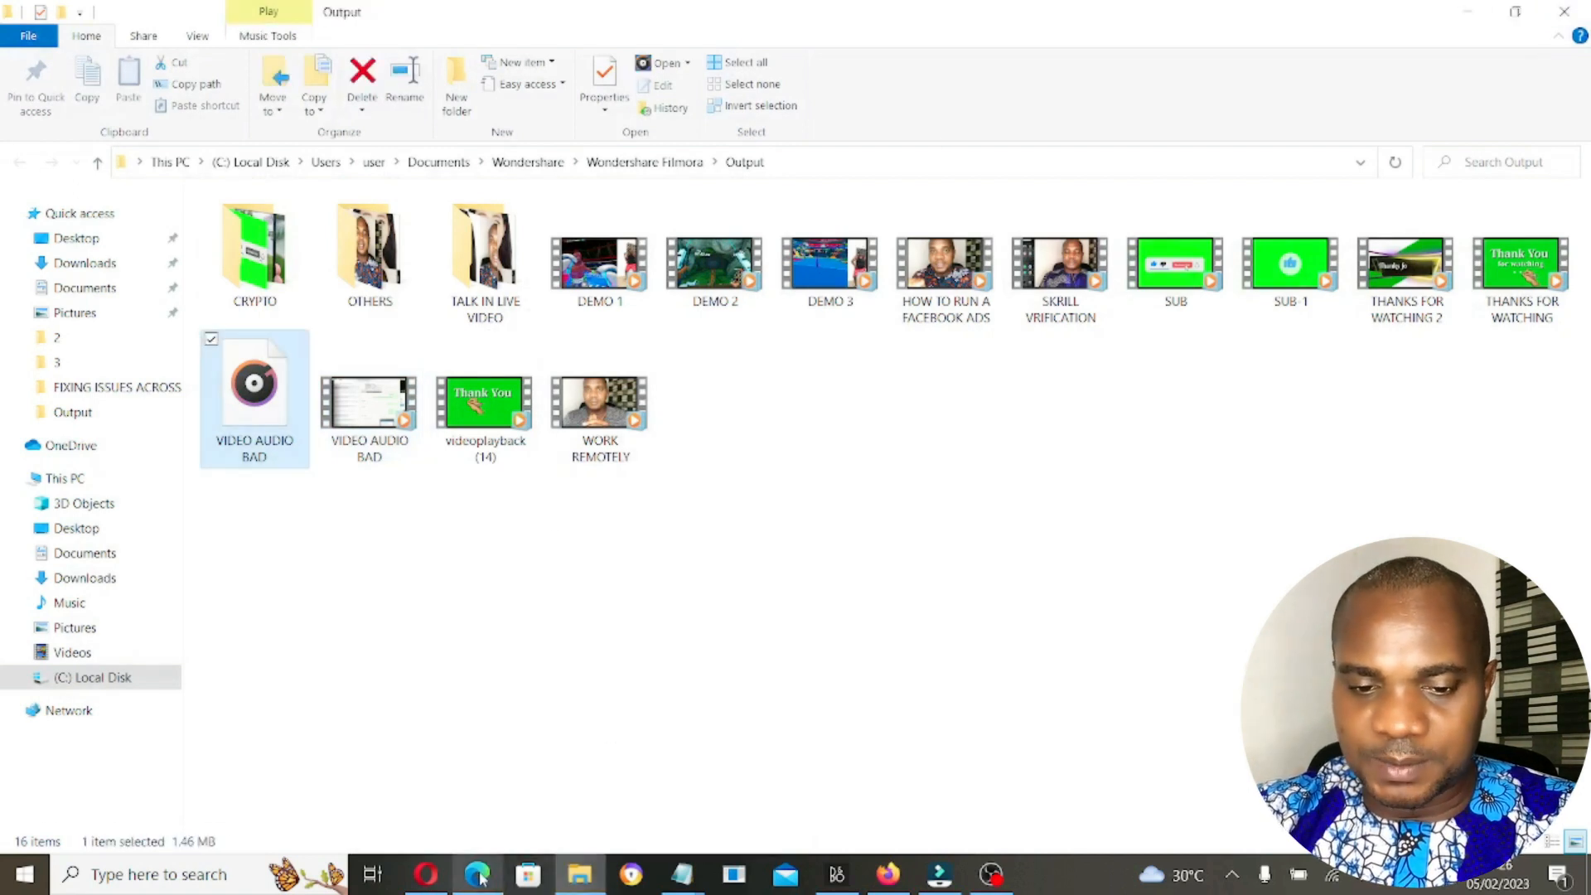
Switch to Adobe Podcast in Edge and upload VIDEO AUDIO BAD.mp3 from Documents > Wondershare > Wondershare Filmora > Output for speech enhancement
click(479, 875)
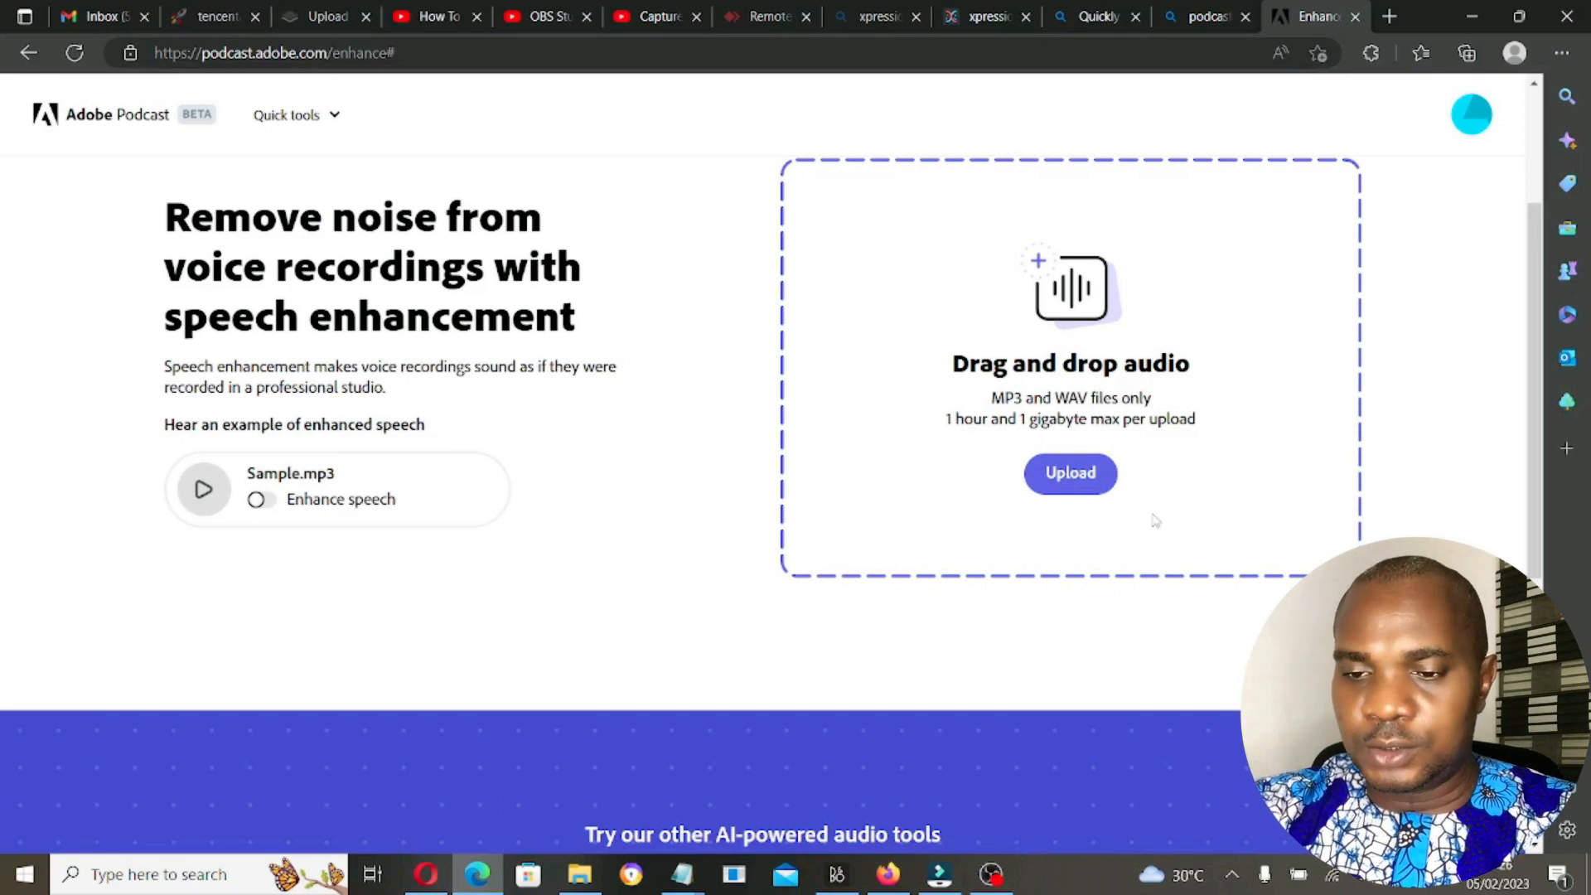
click(1082, 475)
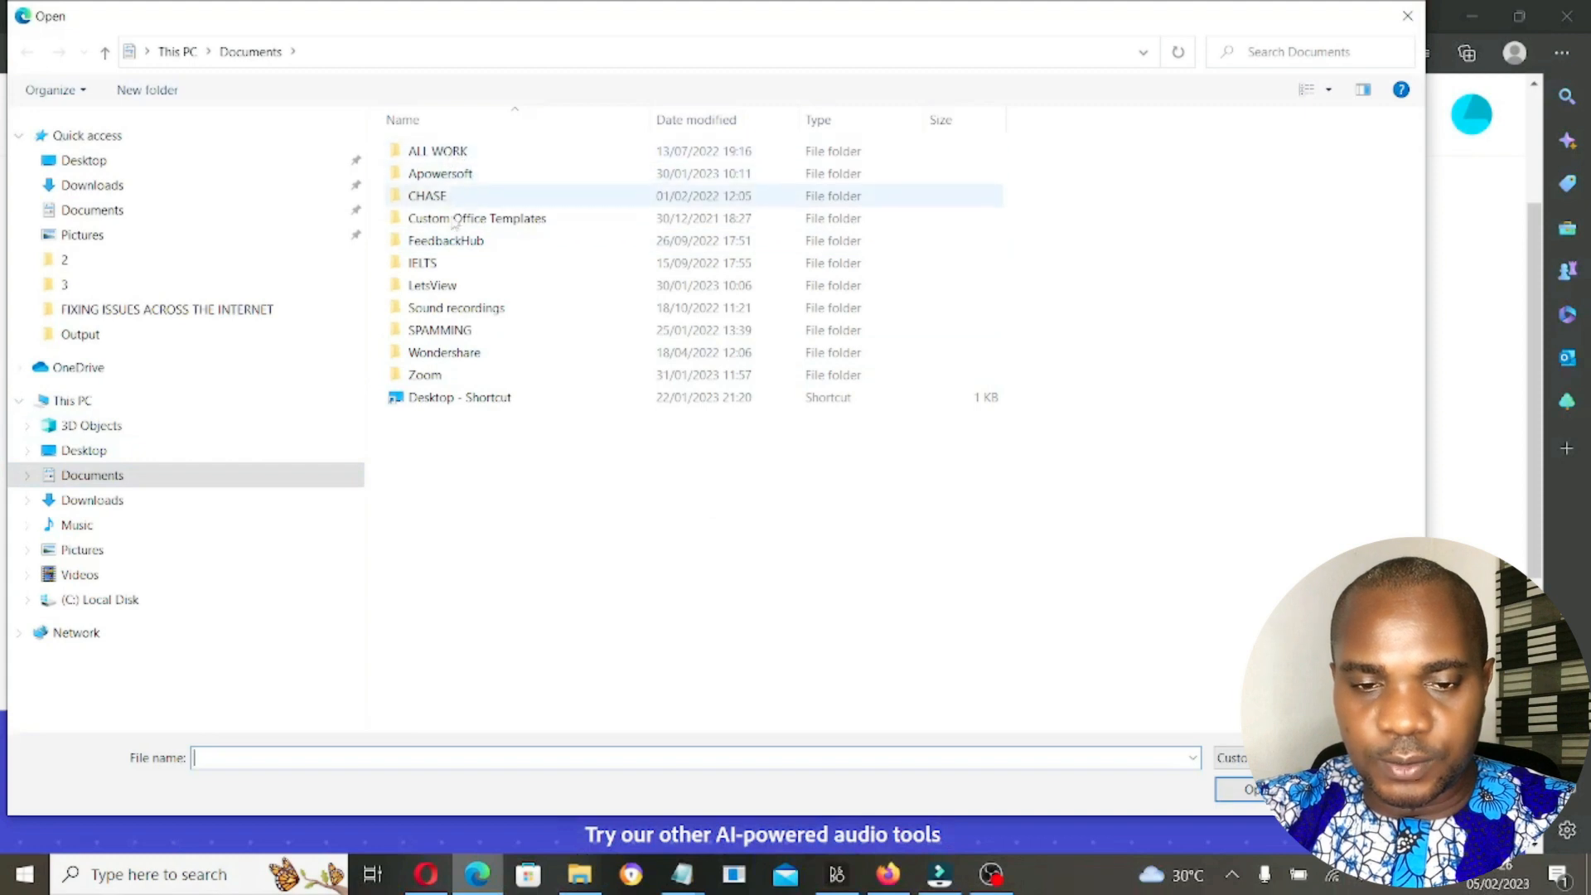
double_click(440, 351)
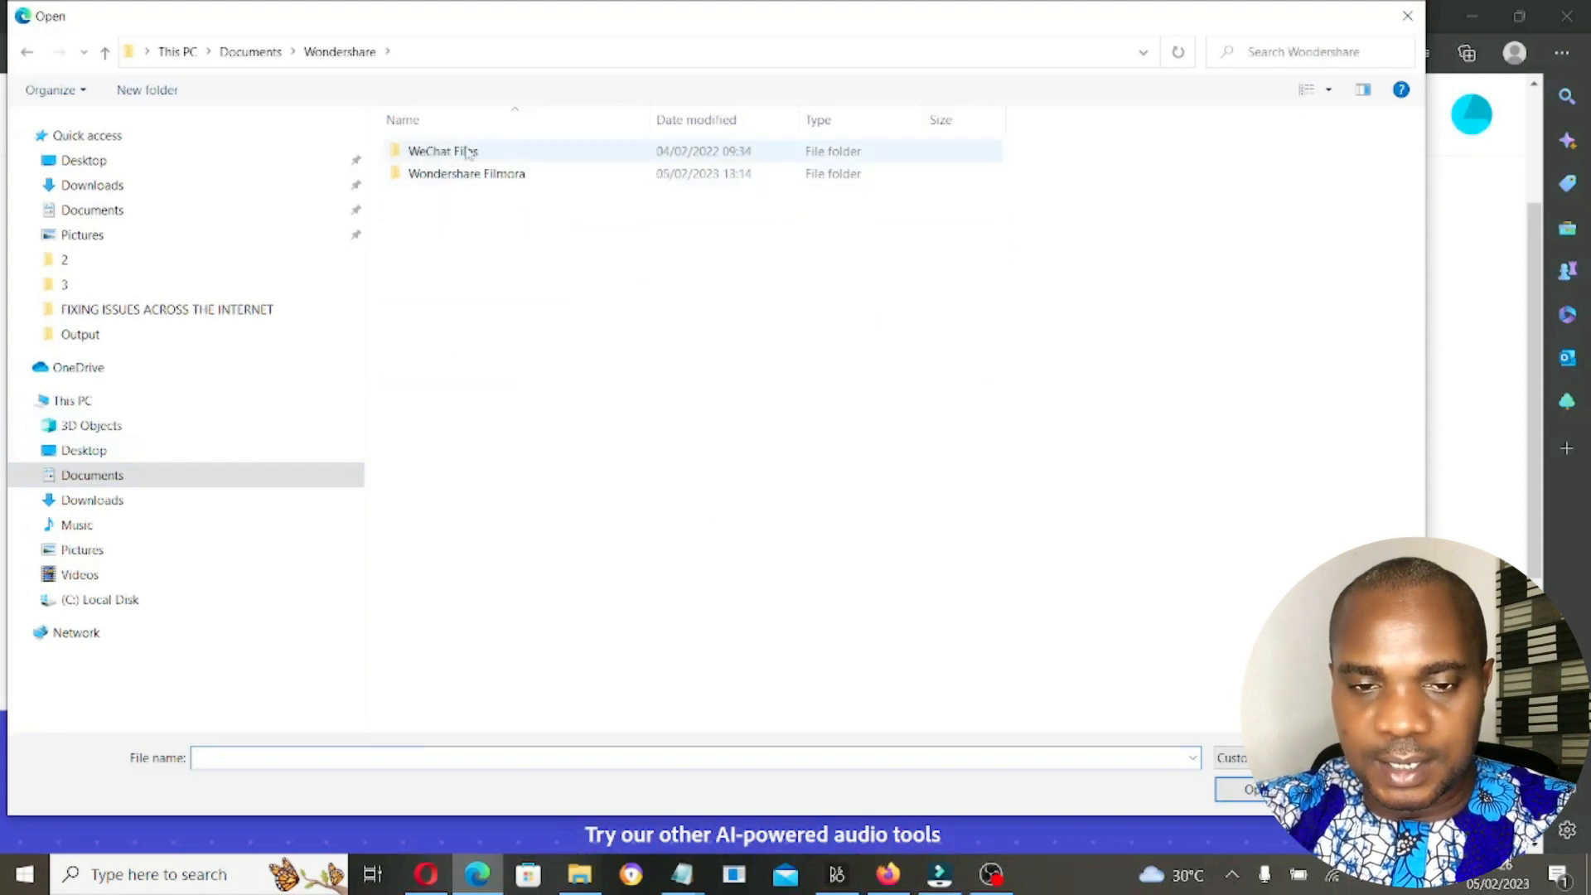
click(468, 175)
double_click(467, 175)
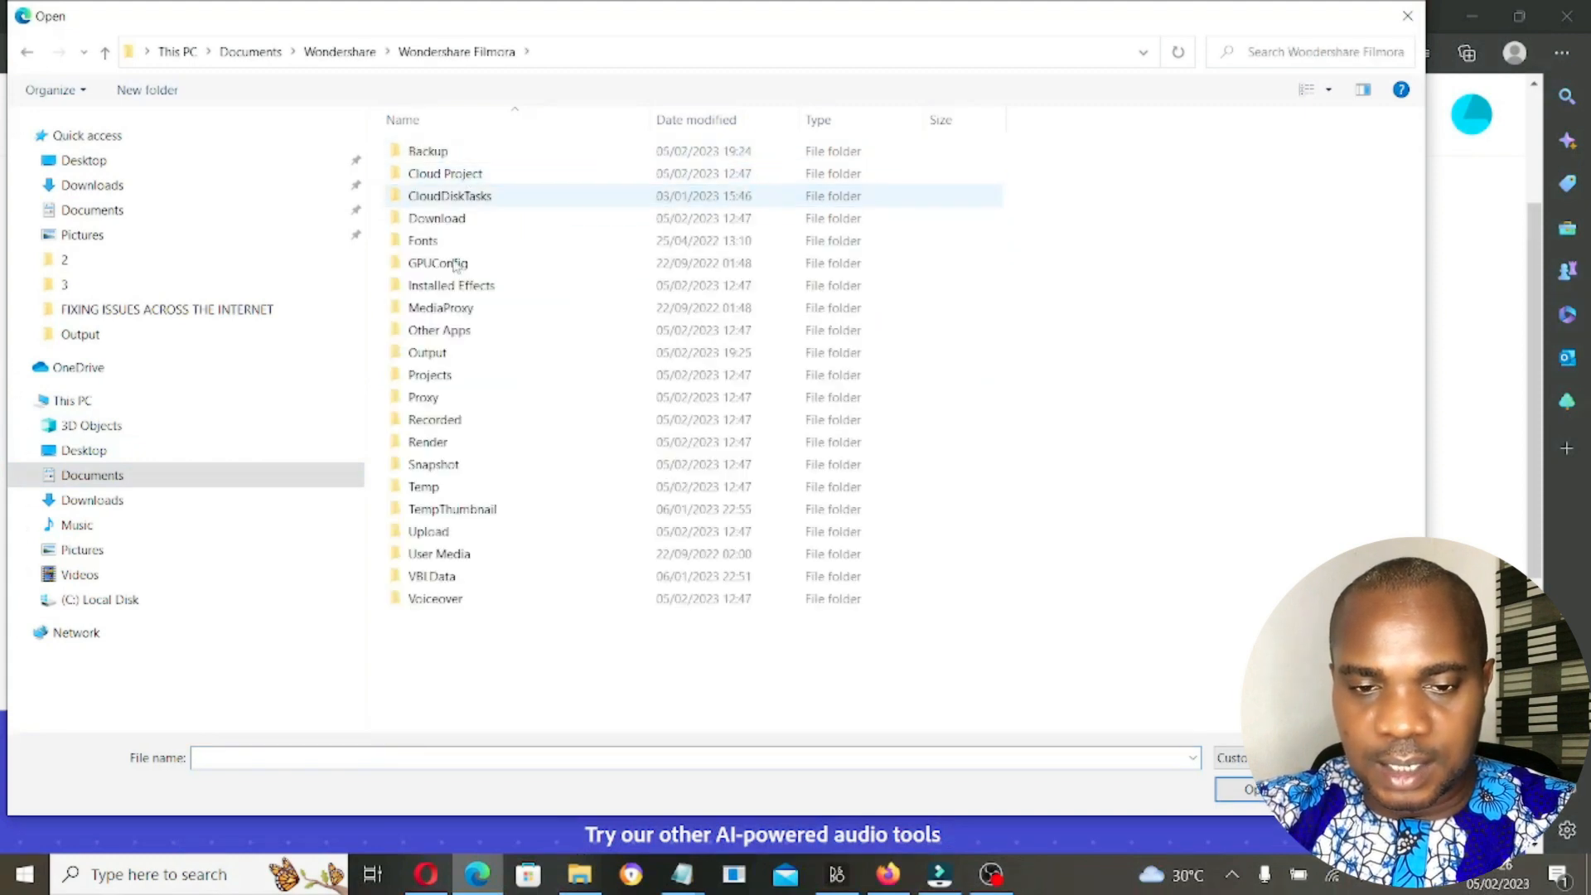
double_click(437, 352)
double_click(812, 178)
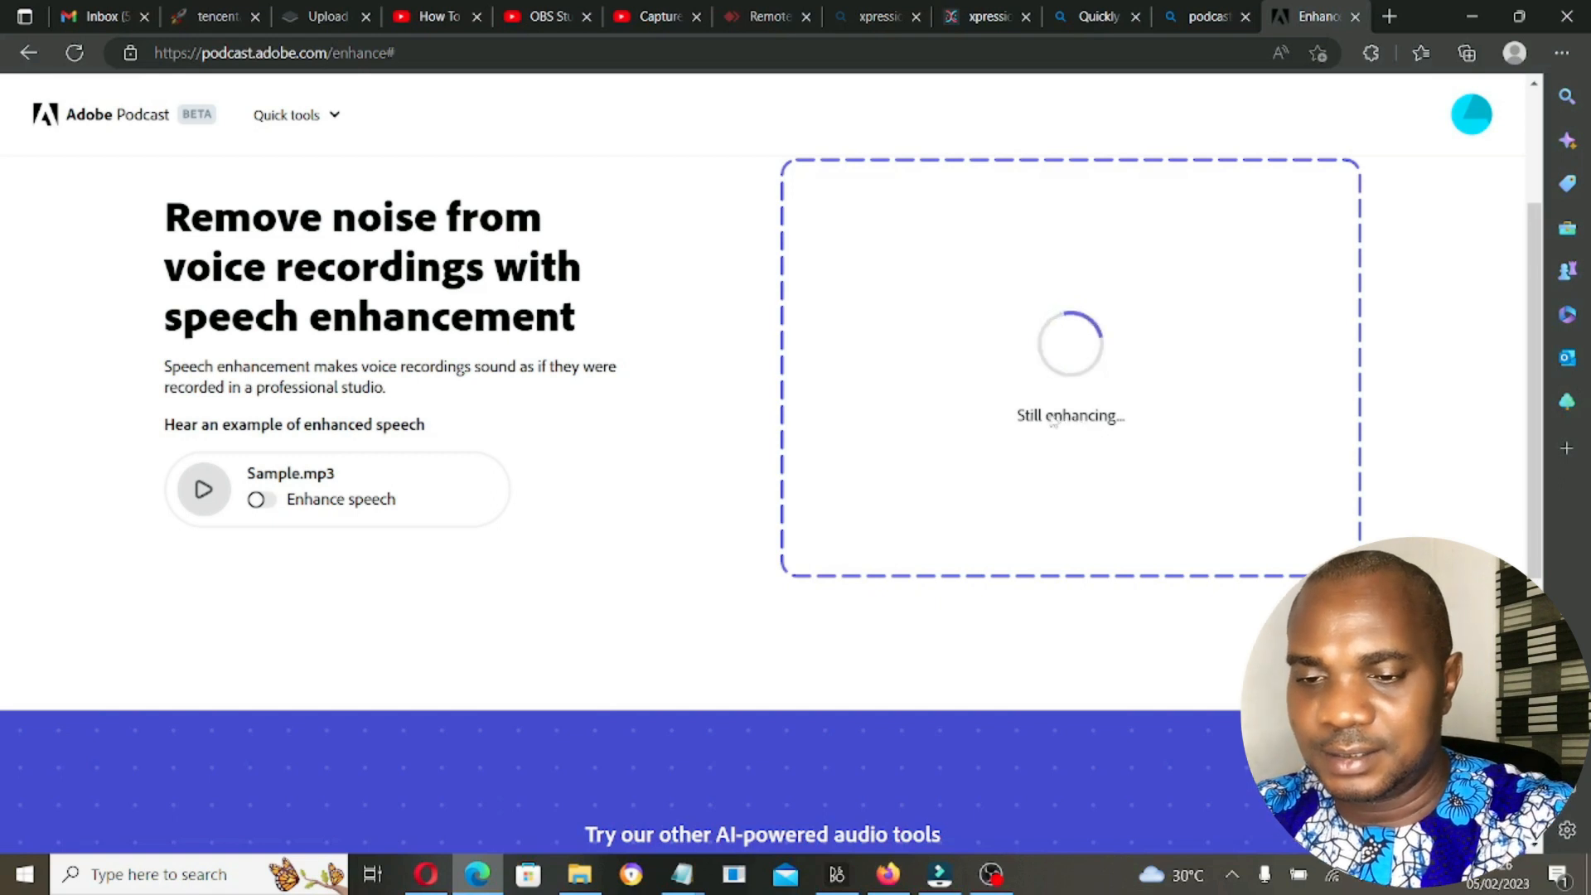
scroll(1053, 422, up, 5)
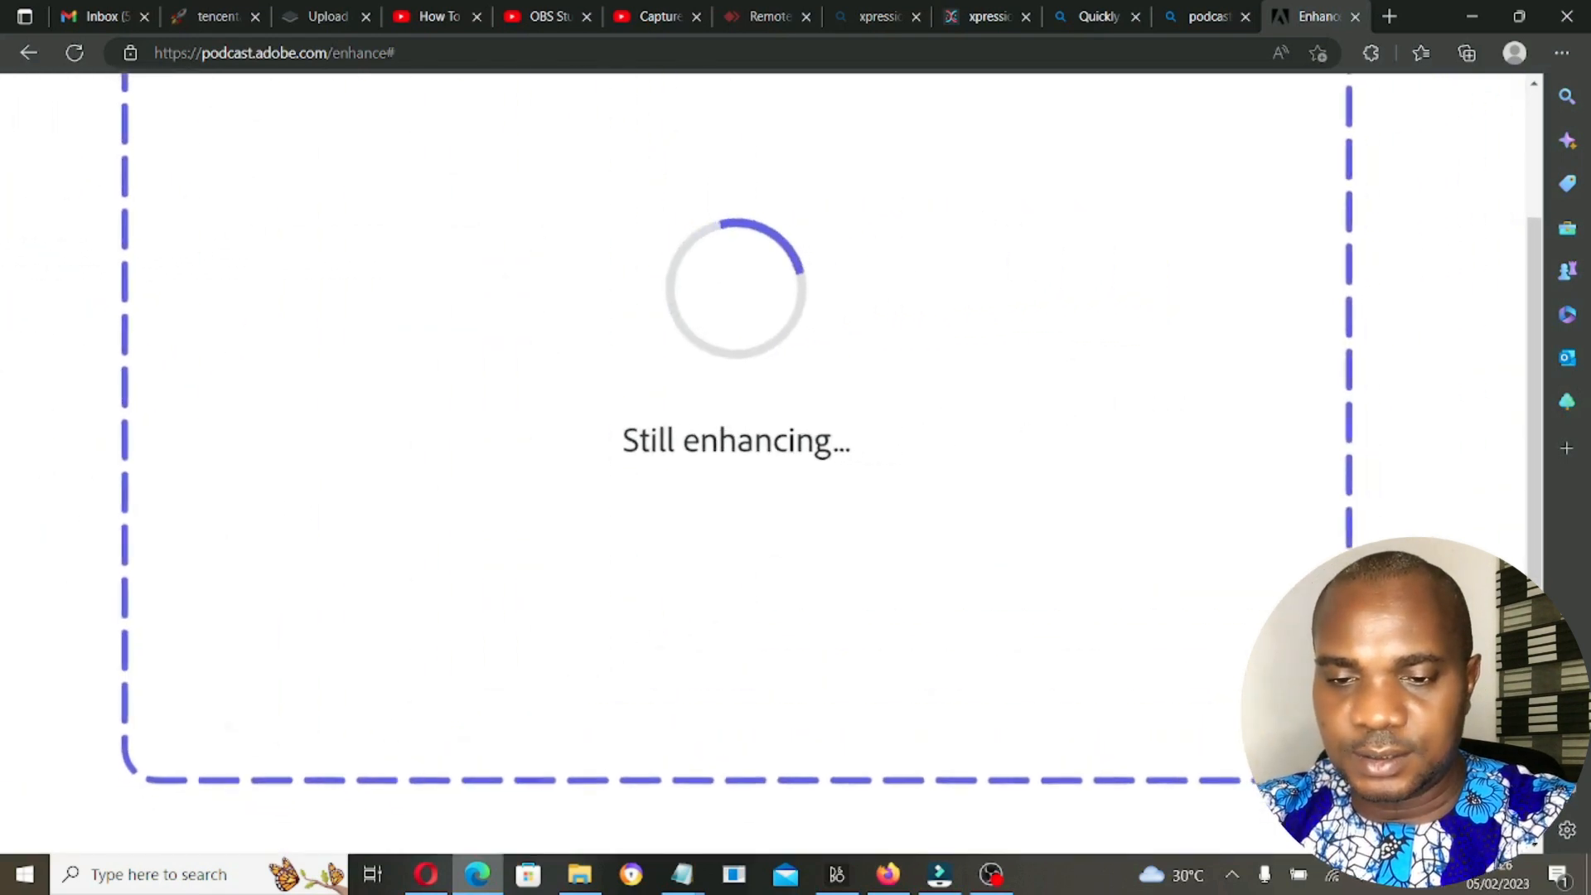
scroll(989, 449, down, 5)
scroll(990, 448, up, 1)
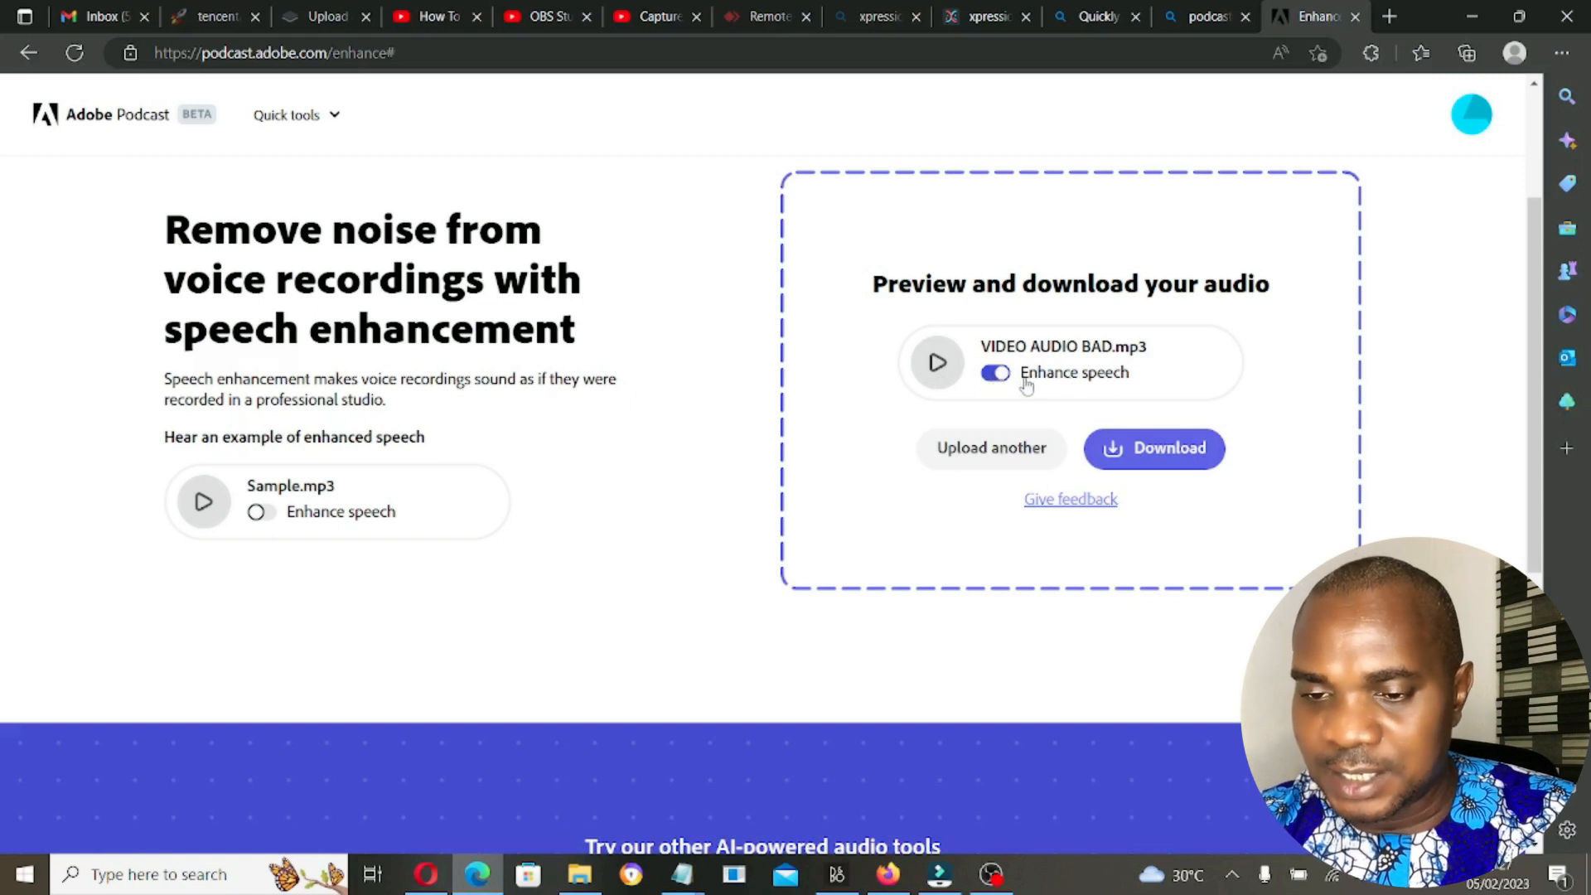
Turn Enhance speech off and listen to the original VIDEO AUDIO BAD.mp3 recording
click(994, 375)
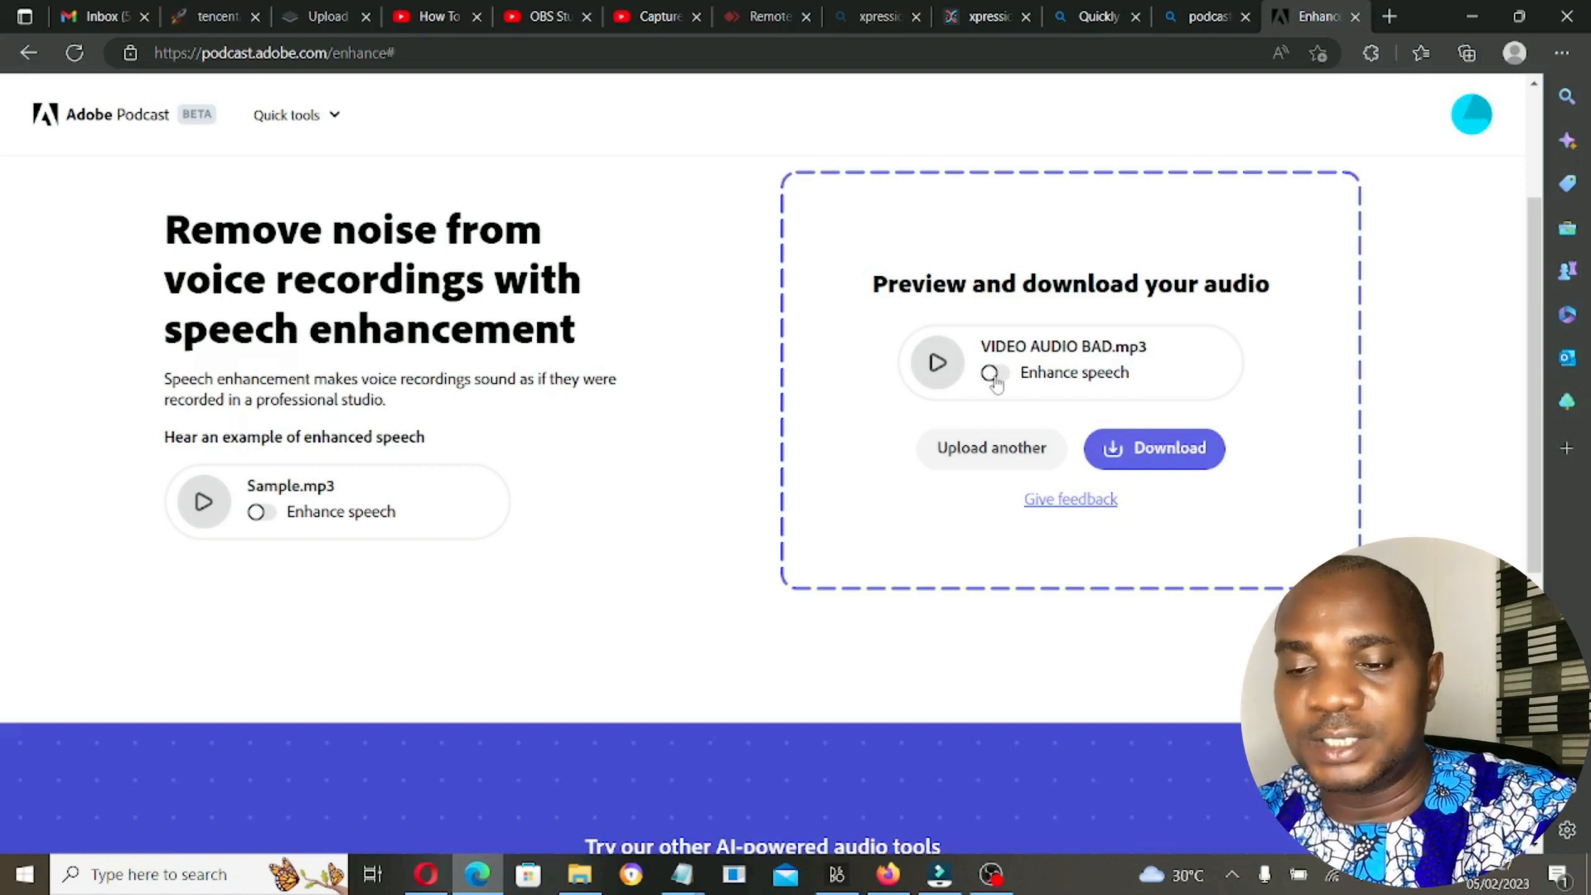
click(944, 367)
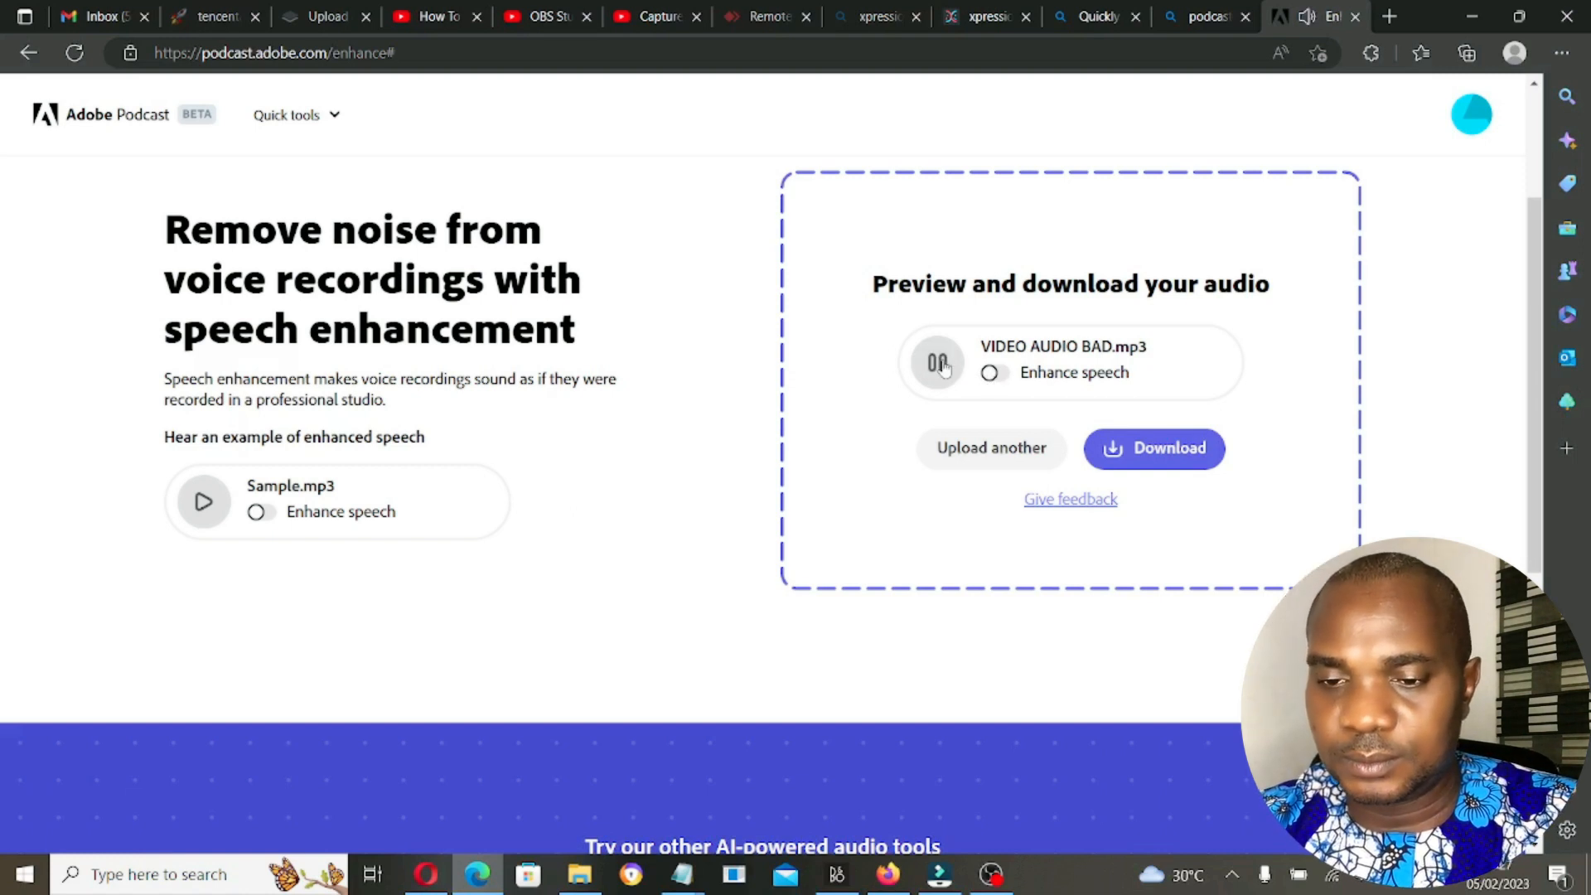
click(1368, 888)
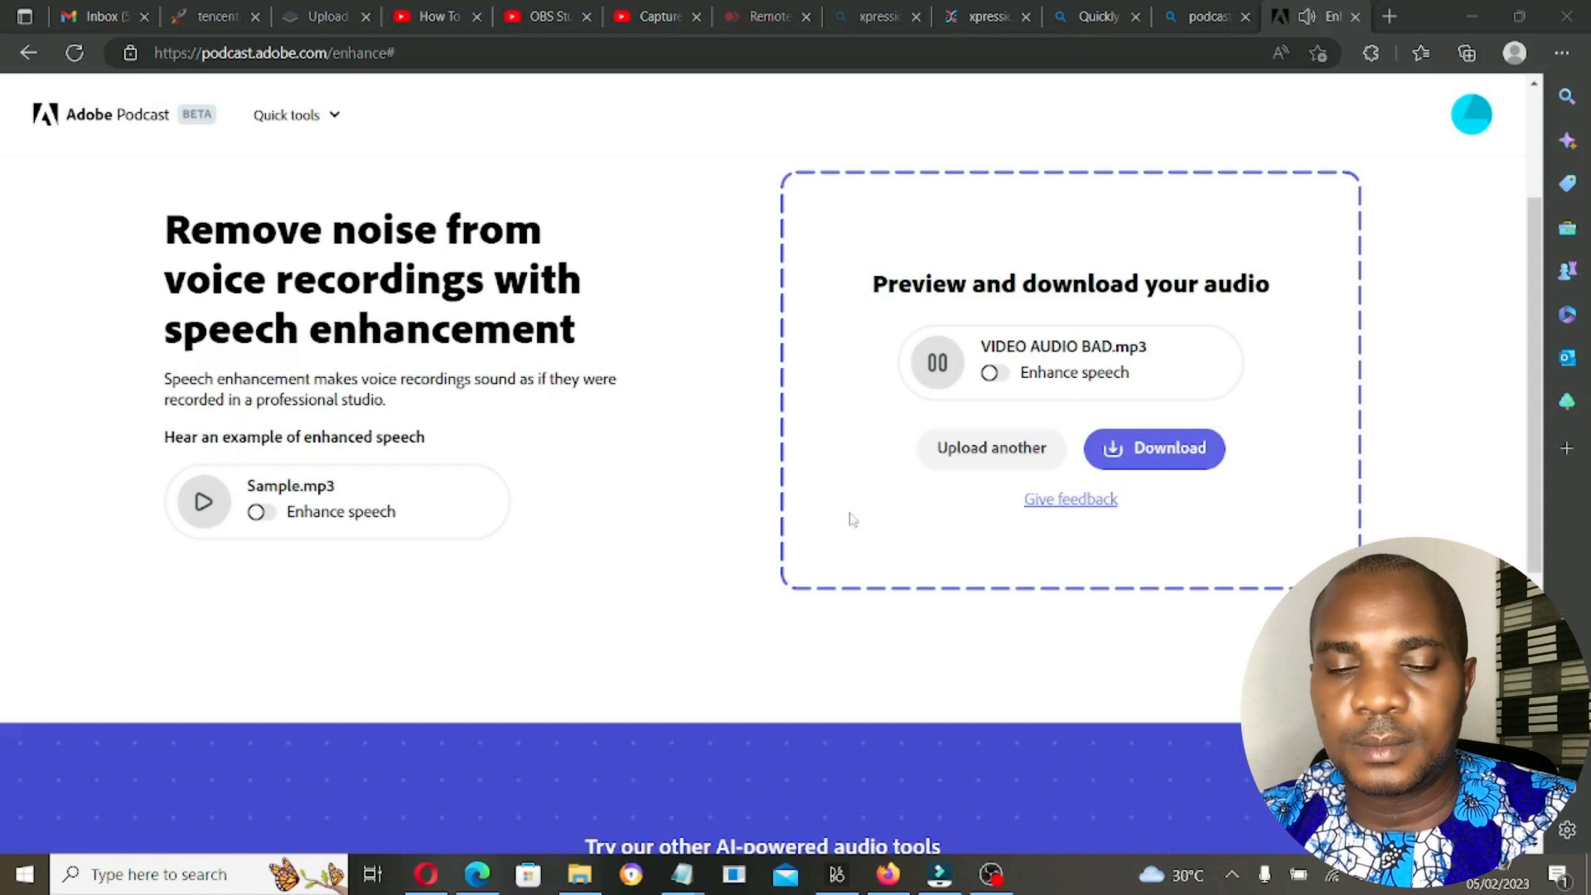
click(936, 362)
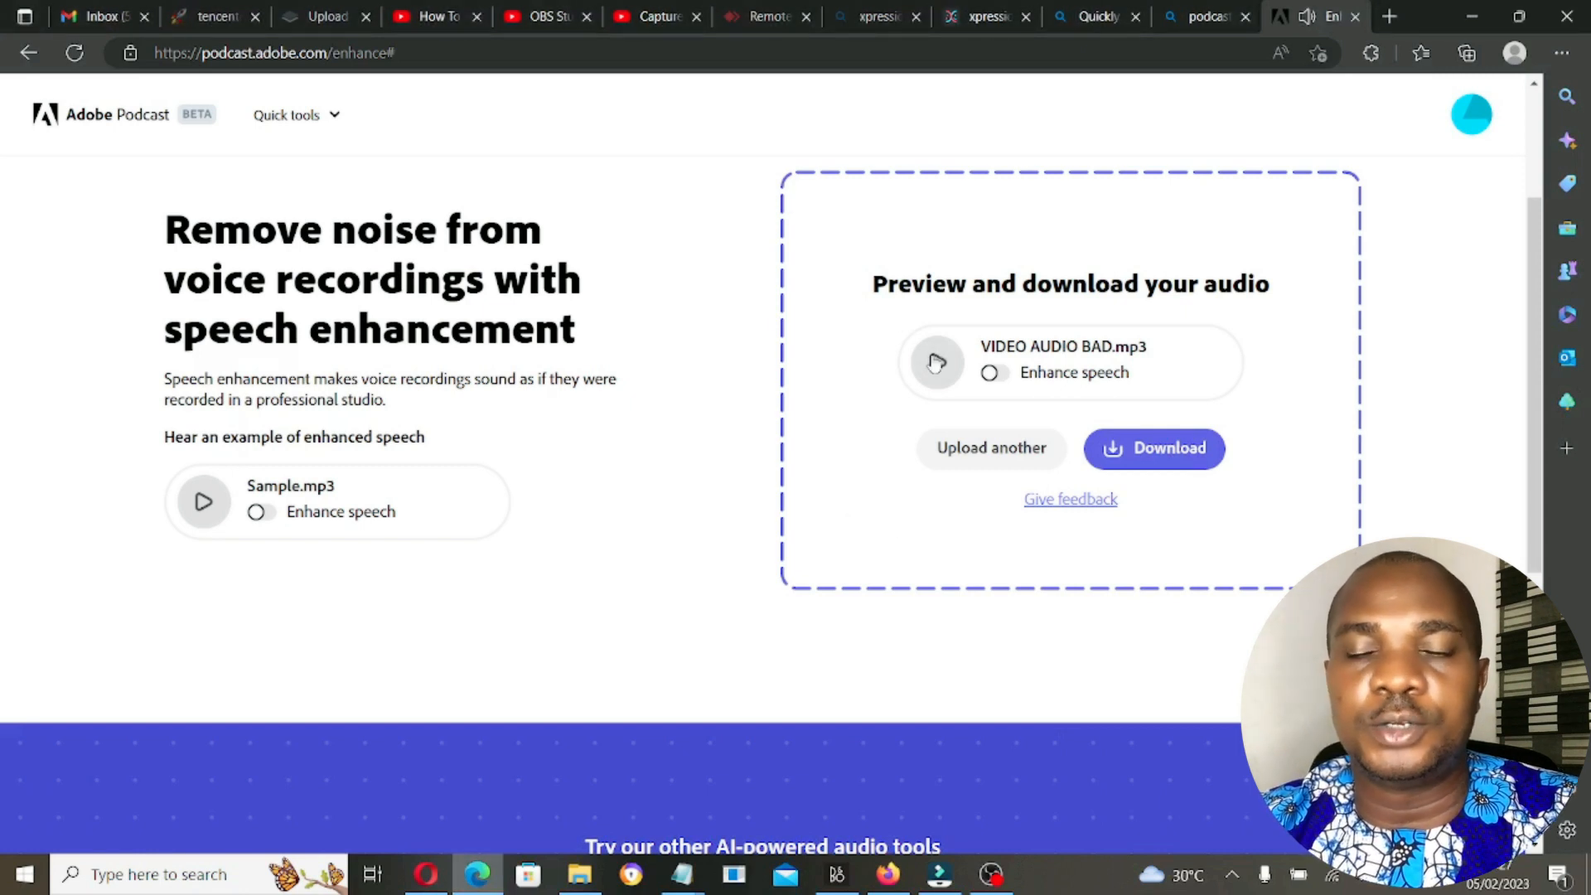
Preview VIDEO AUDIO BAD.mp3 with Enhance speech on and download the enhanced audio
click(994, 374)
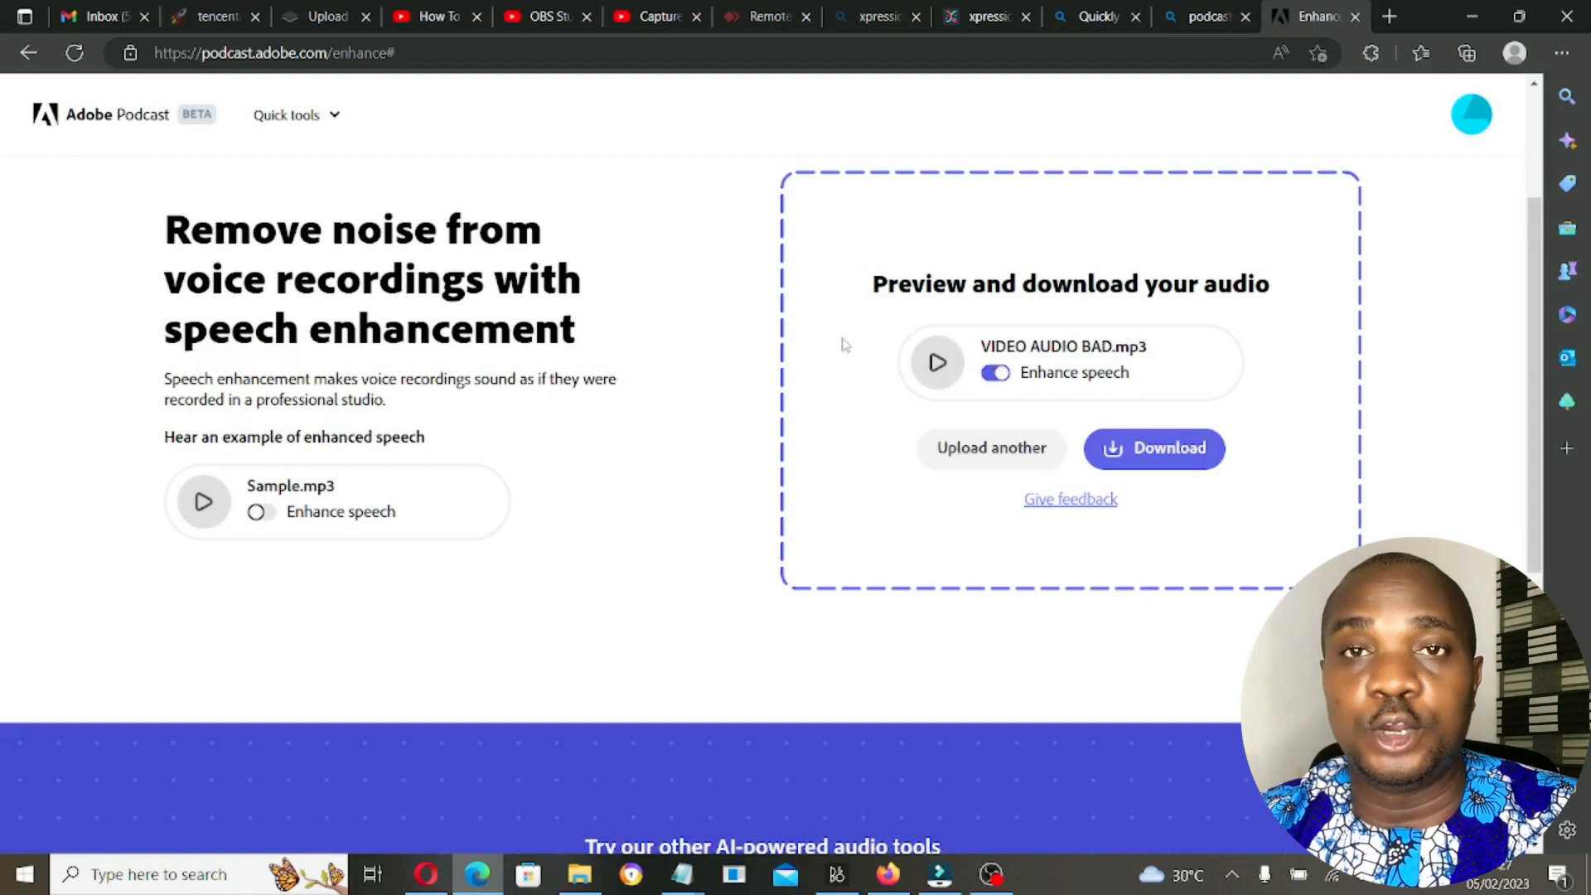
click(938, 346)
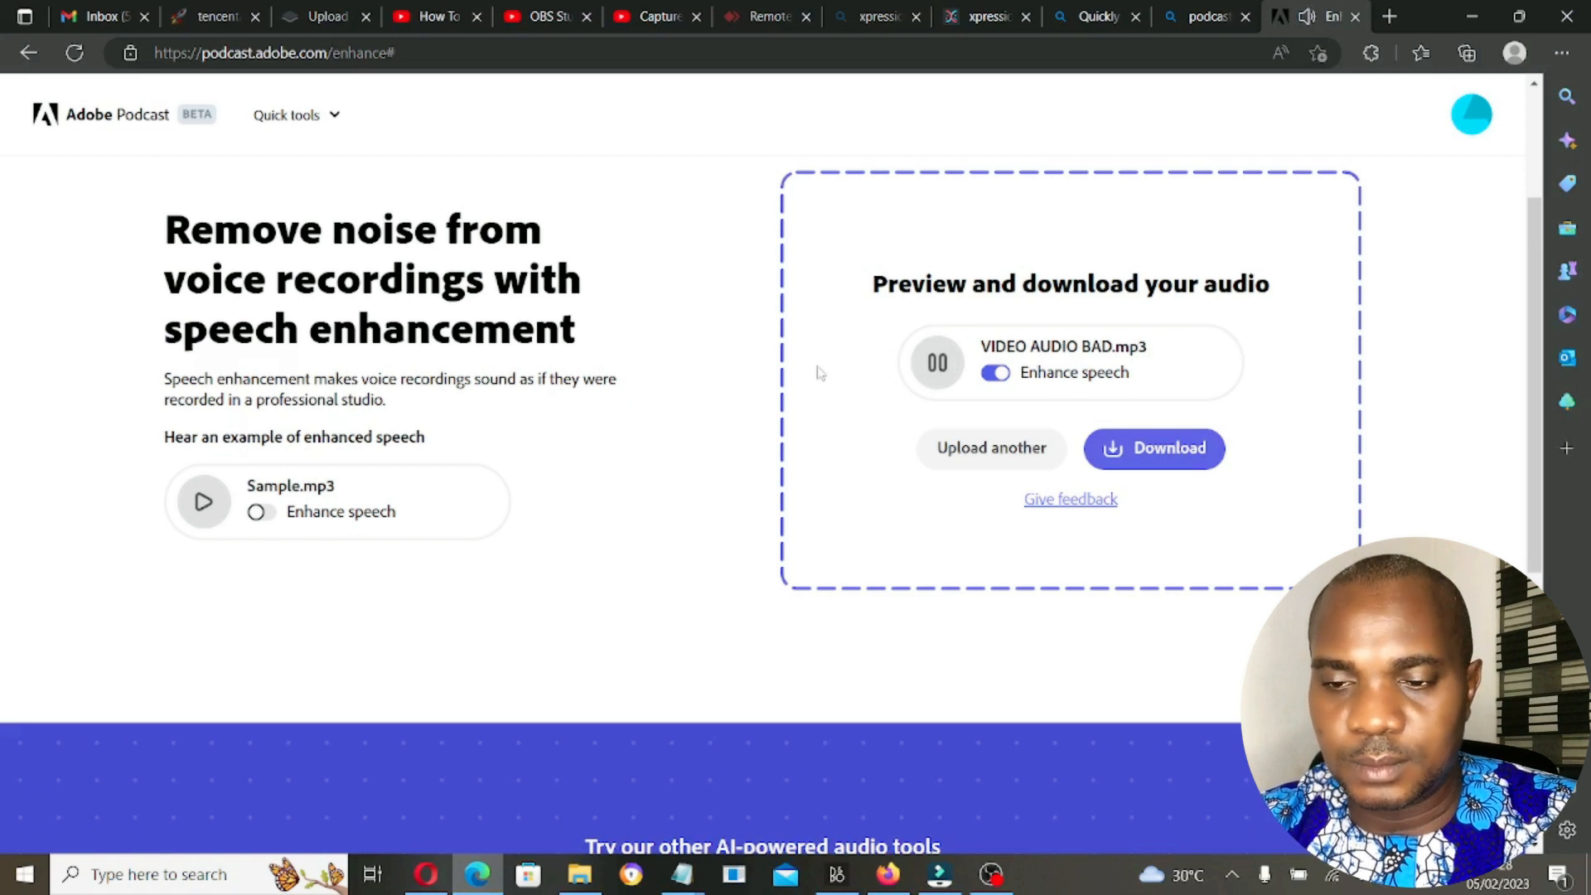
click(933, 364)
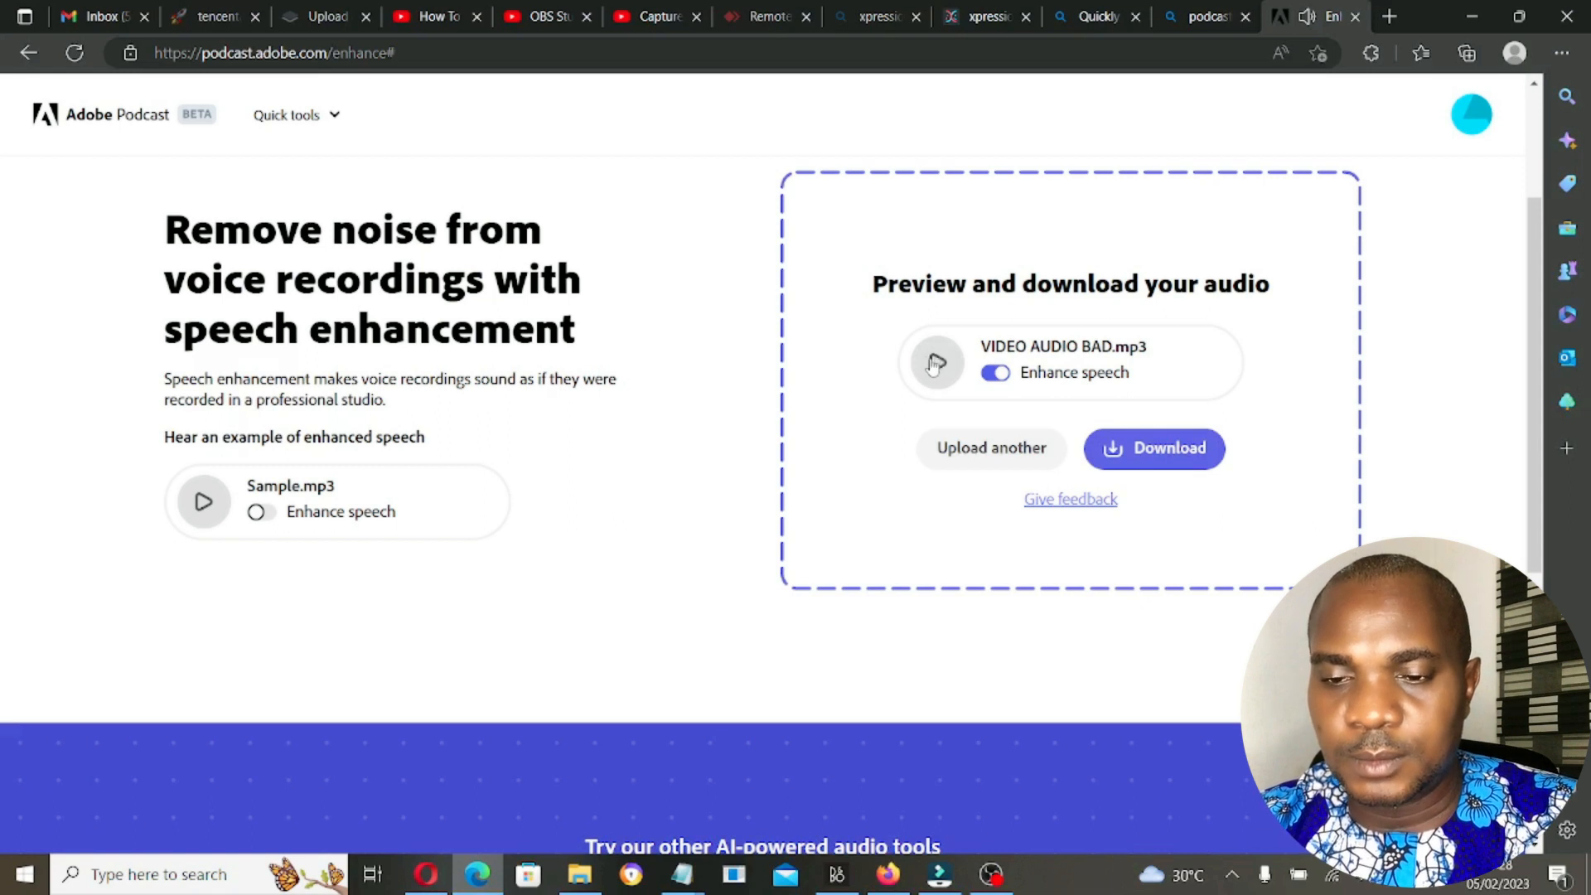
click(1139, 449)
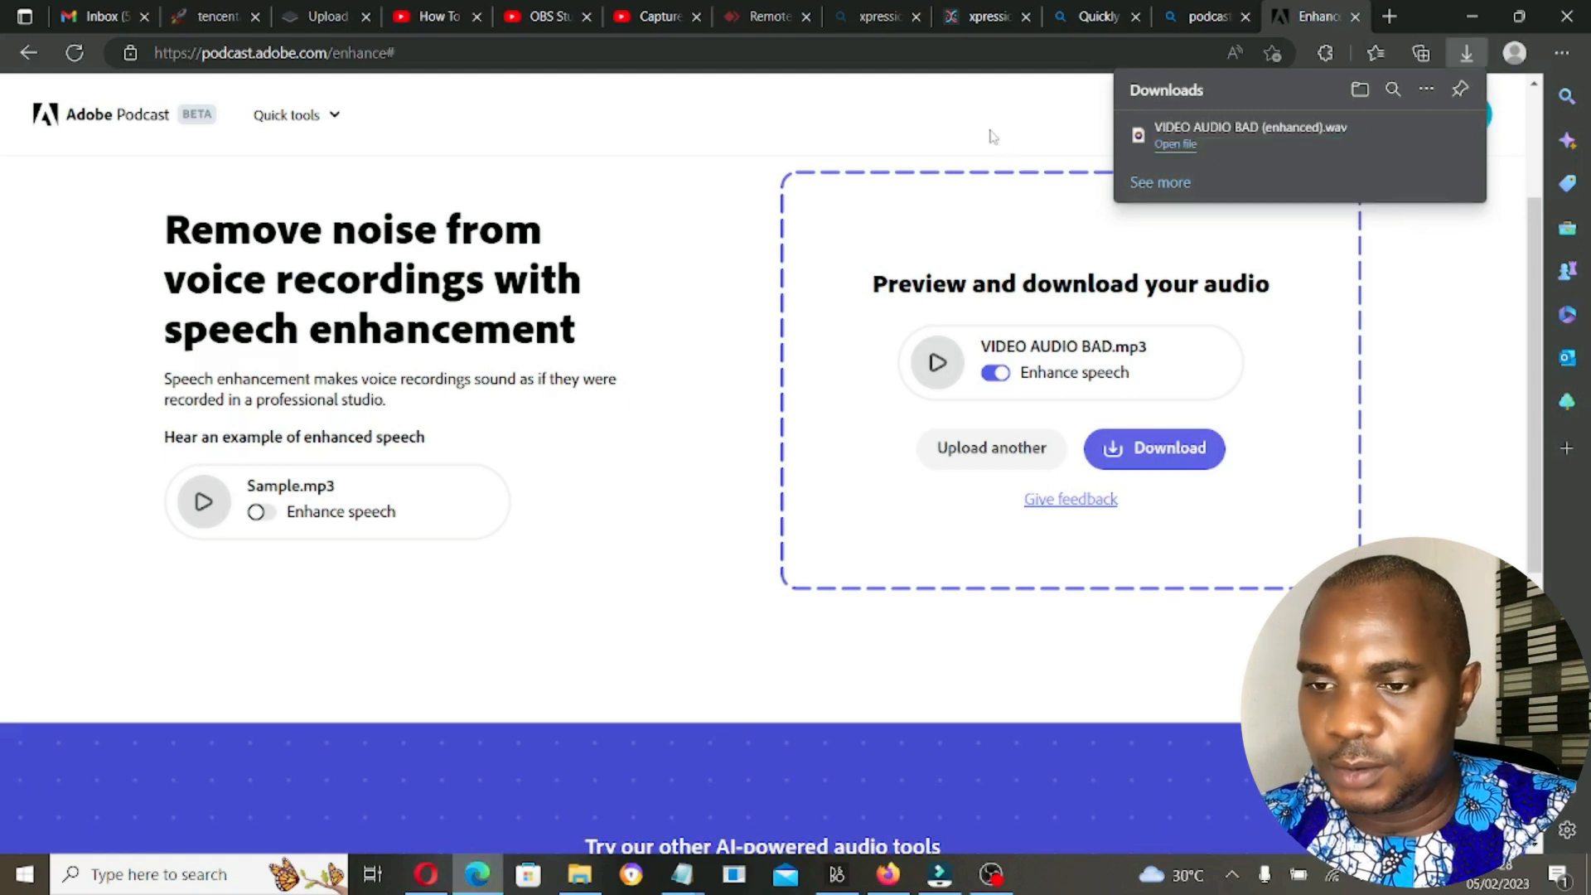
Copy the VIDEO AUDIO BAD audio file from the Output folder into the Downloads folder
click(1473, 19)
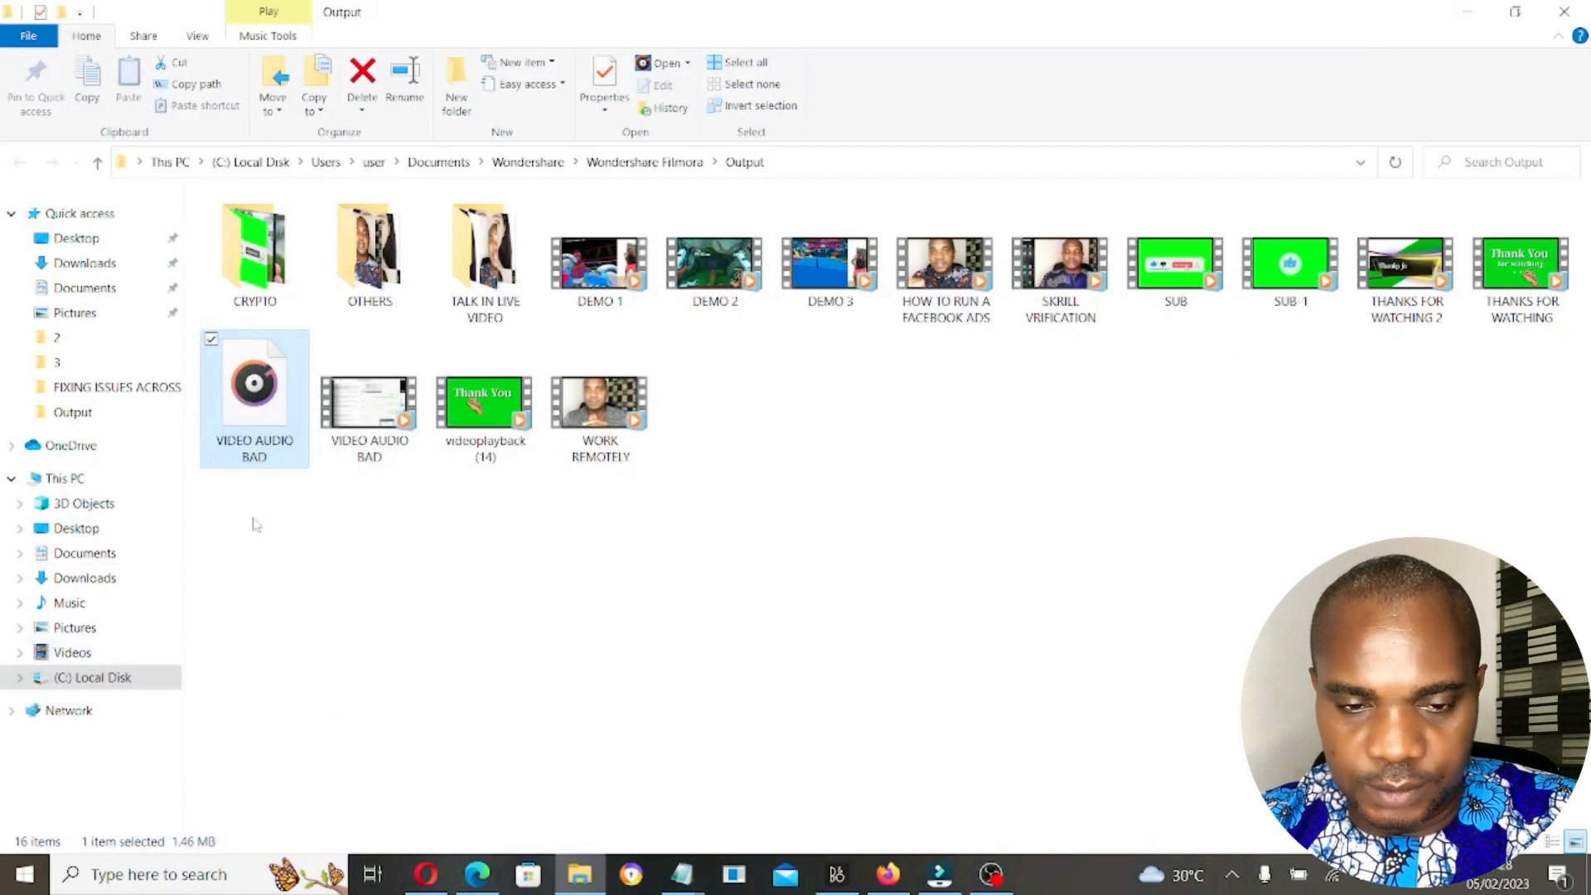
right_click(267, 399)
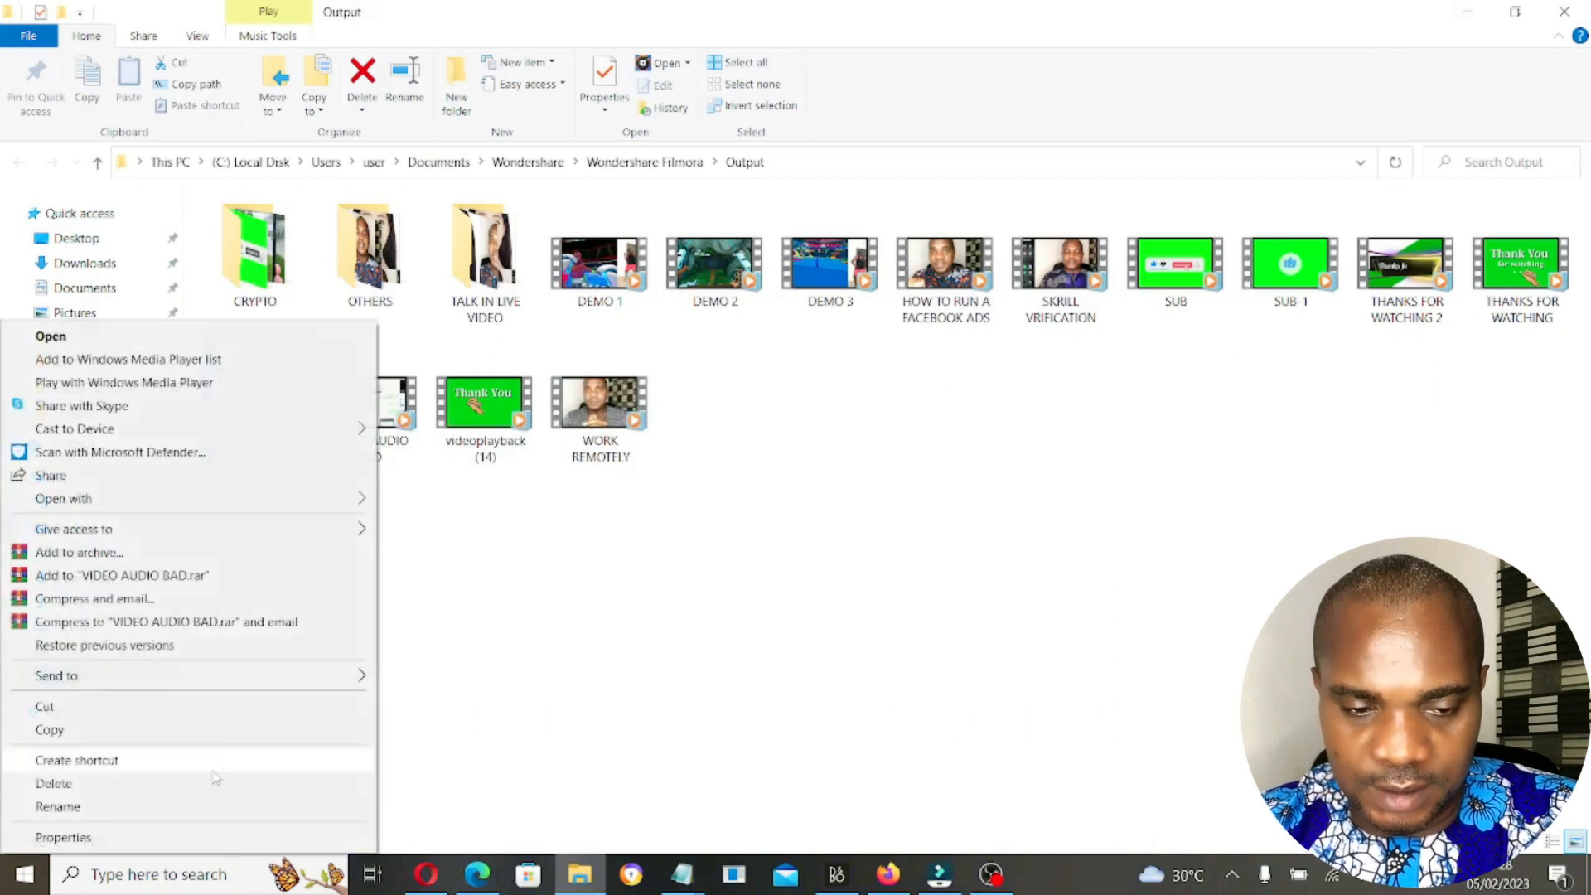
click(195, 739)
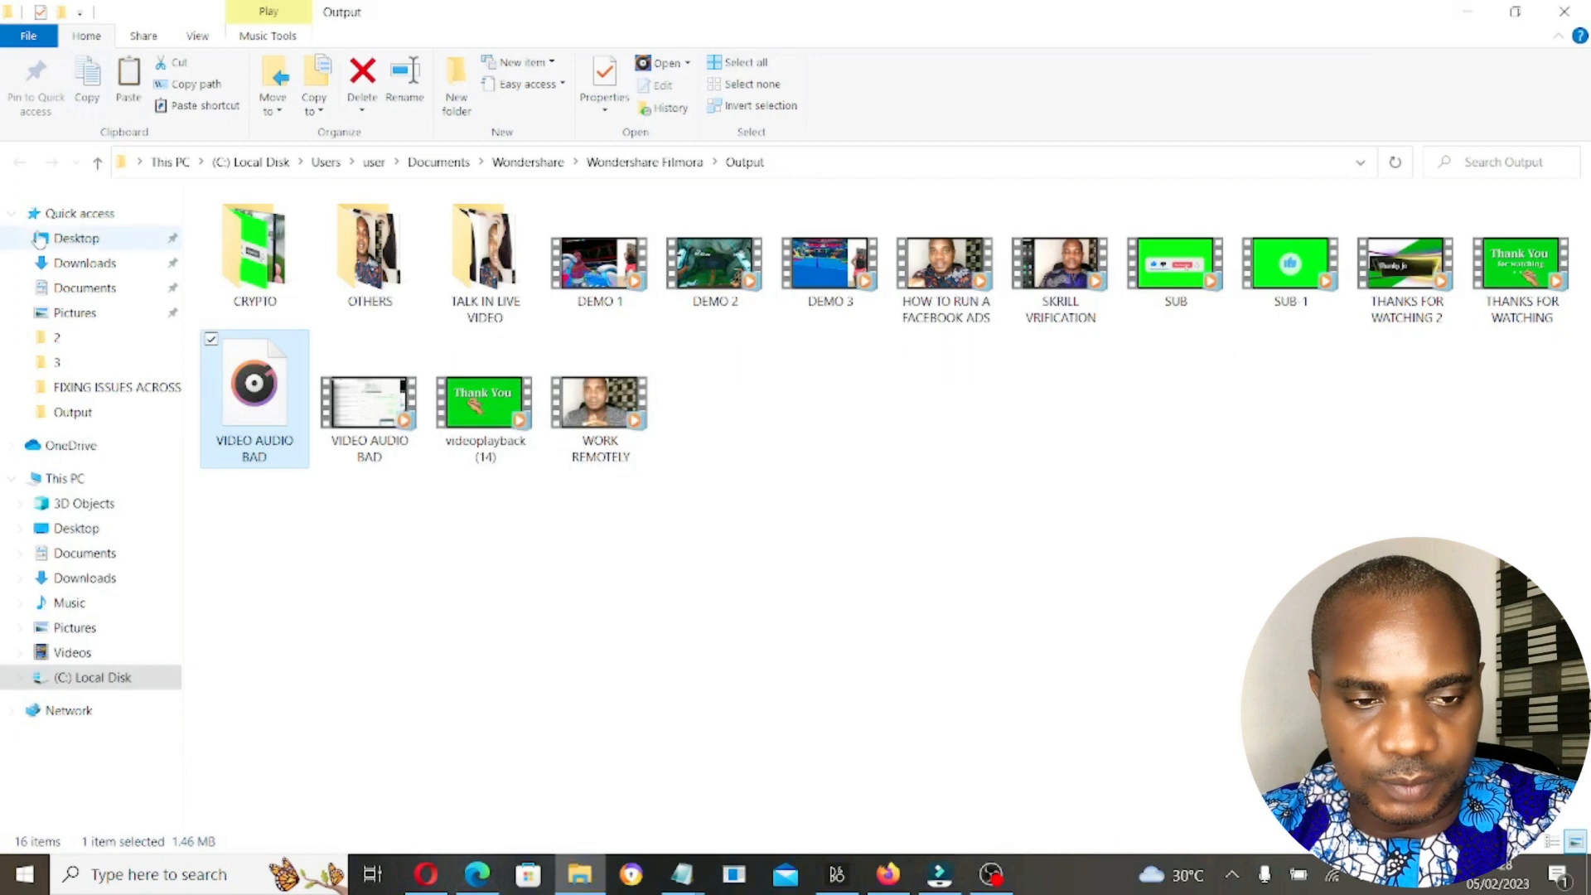
click(91, 269)
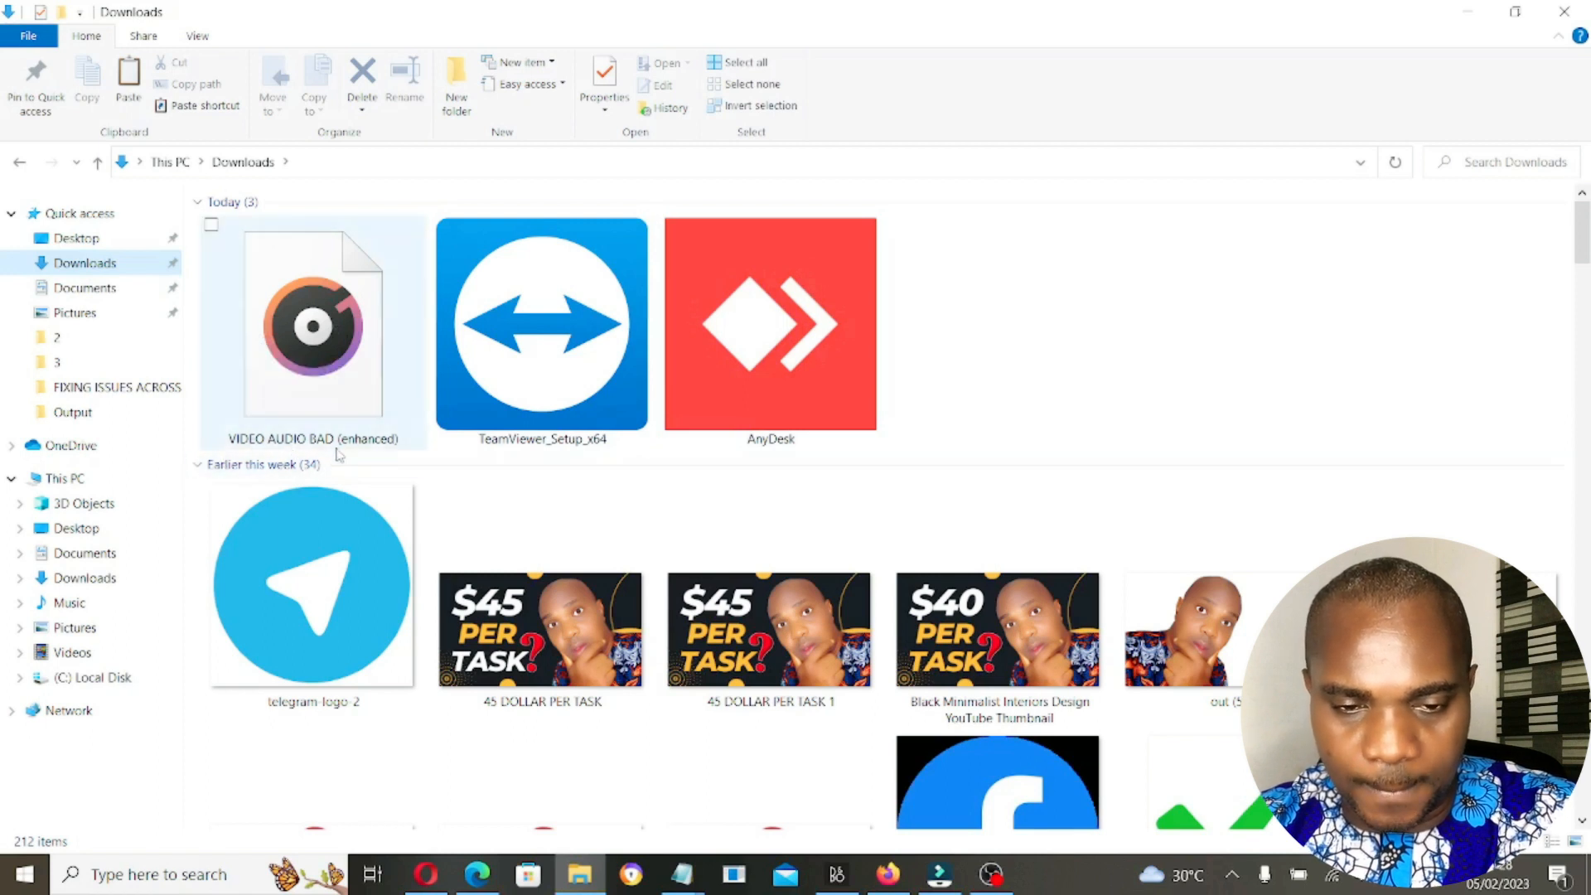
right_click(1072, 337)
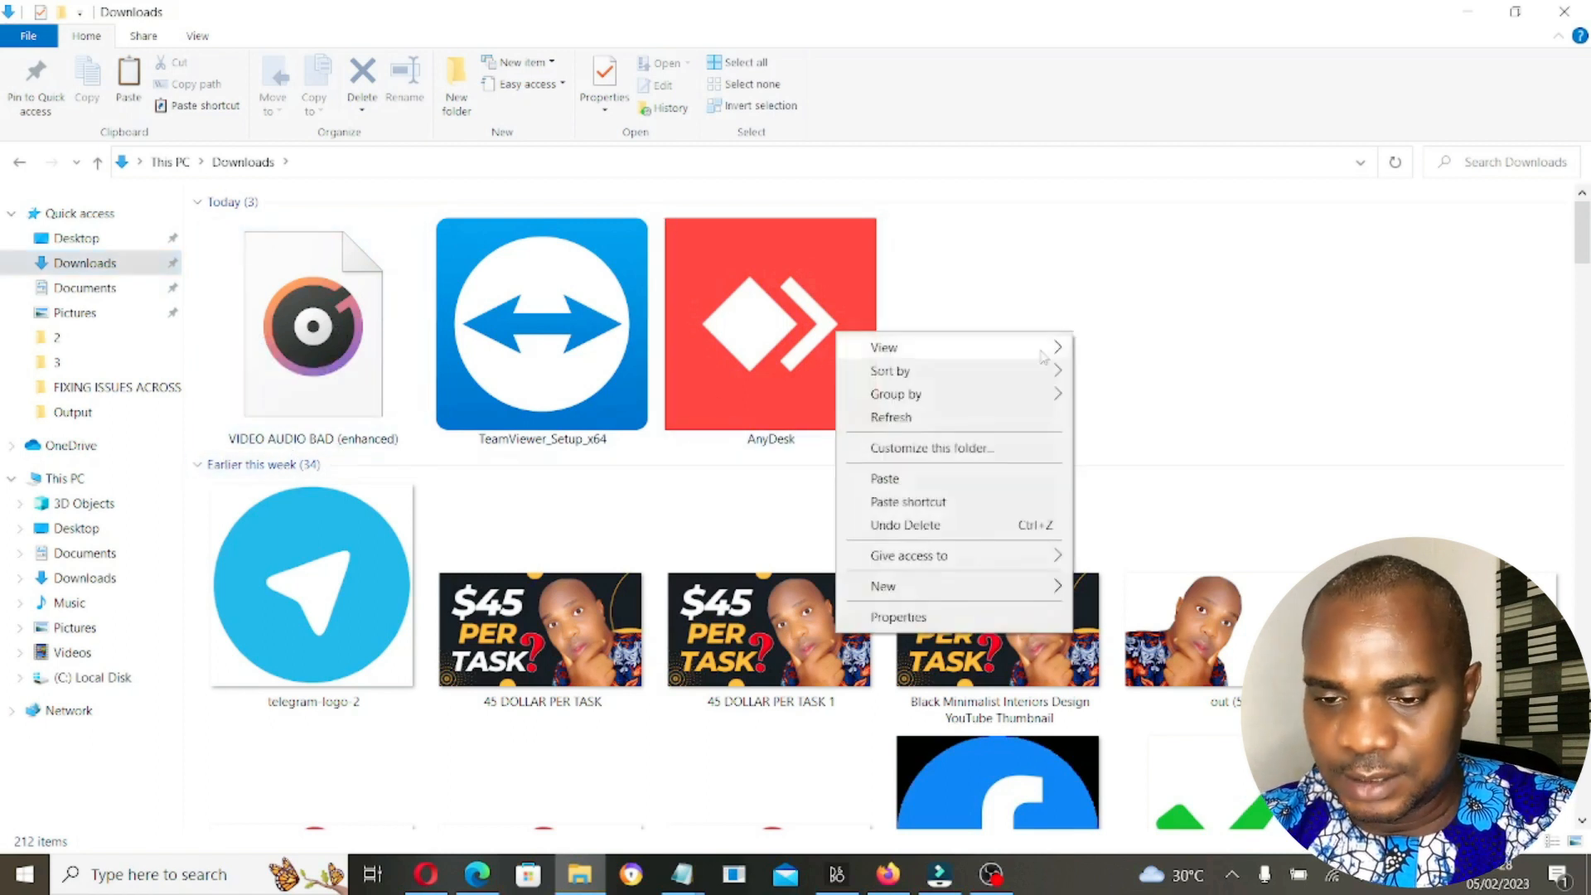
click(944, 487)
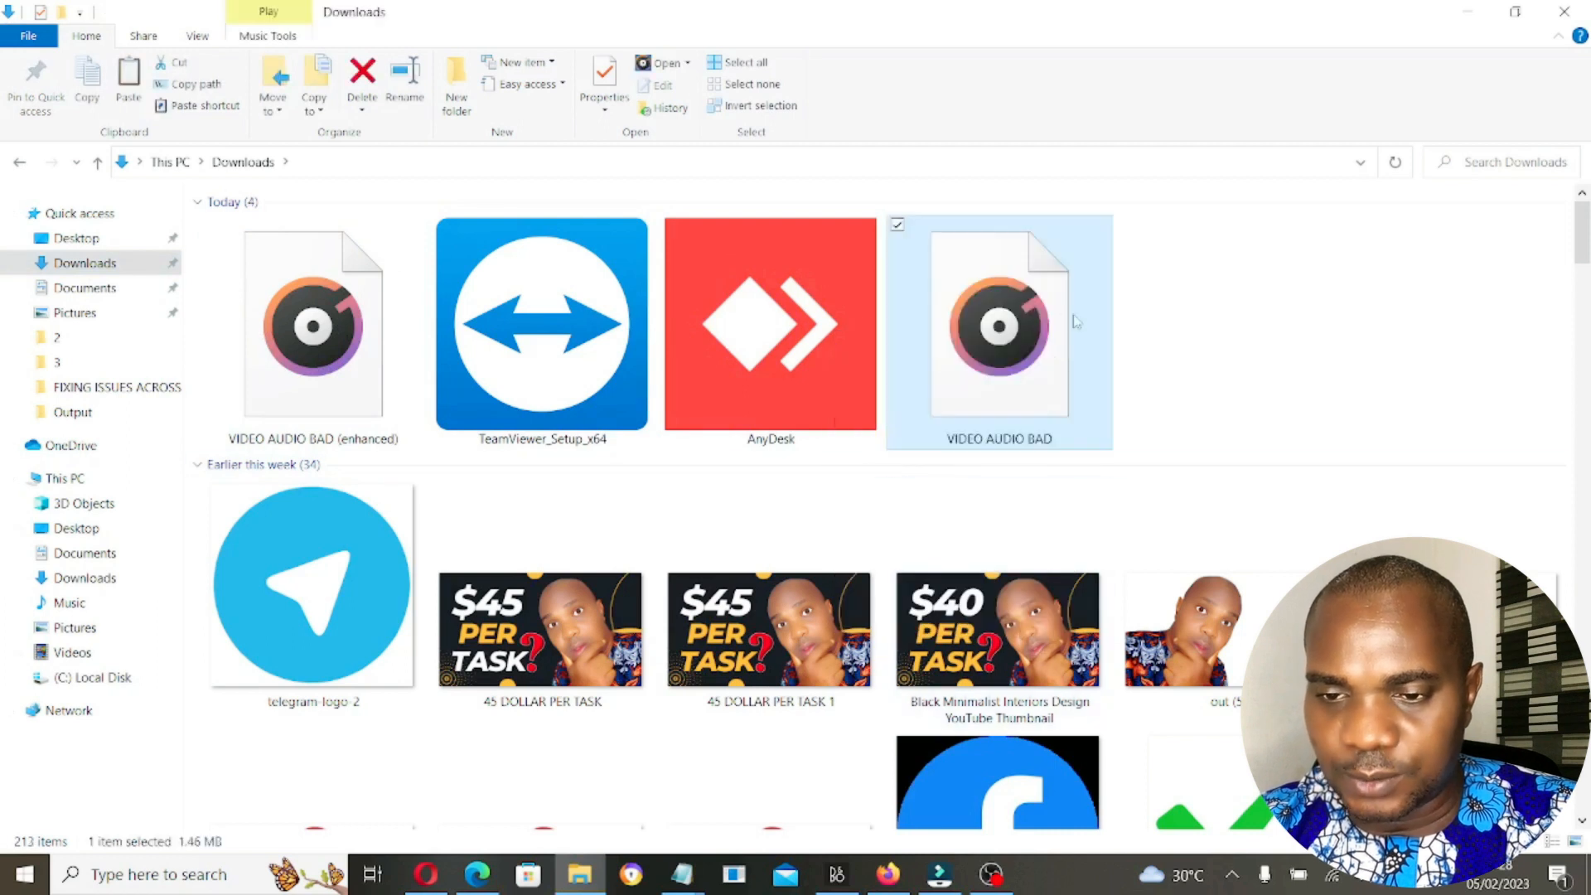
Open VIDEO AUDIO BAD from Downloads in Groove Music and listen to the original recording from about its midpoint
double_click(1015, 329)
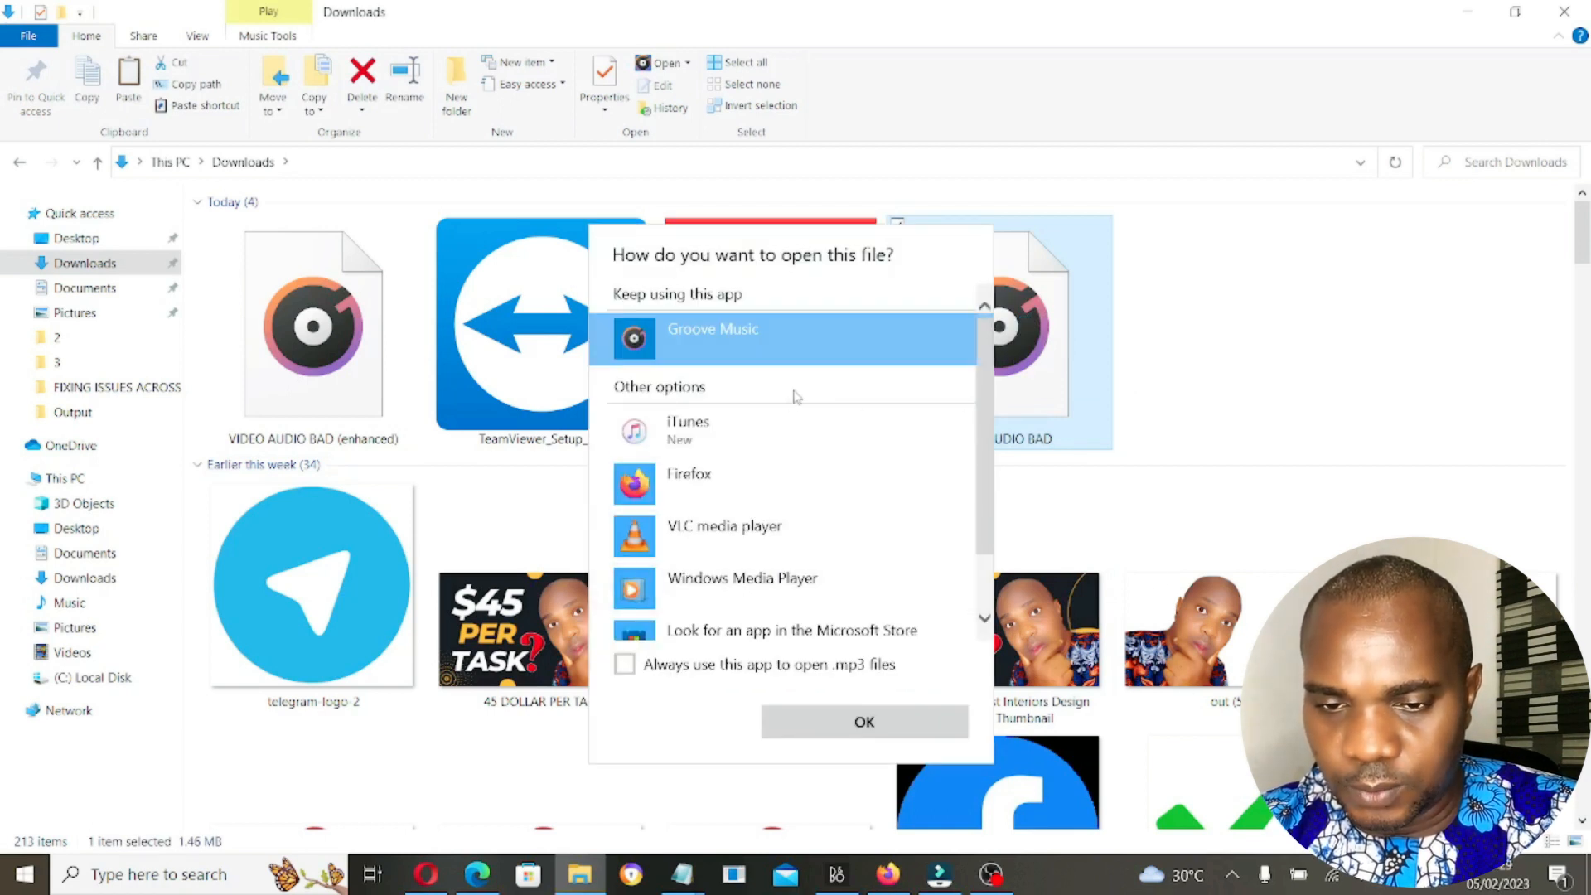
click(860, 724)
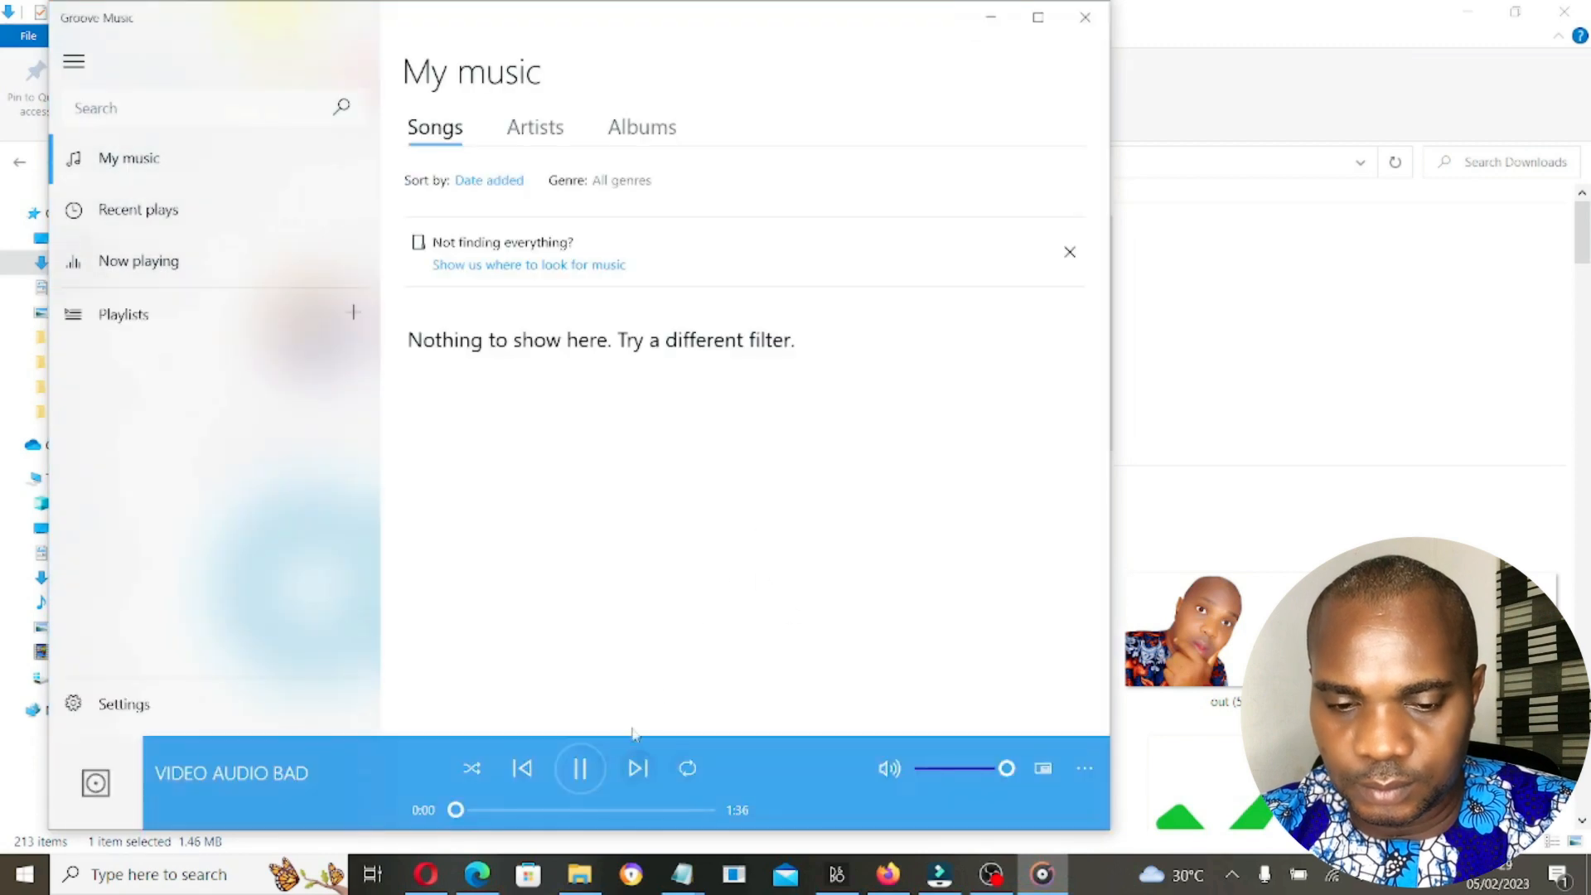
click(580, 769)
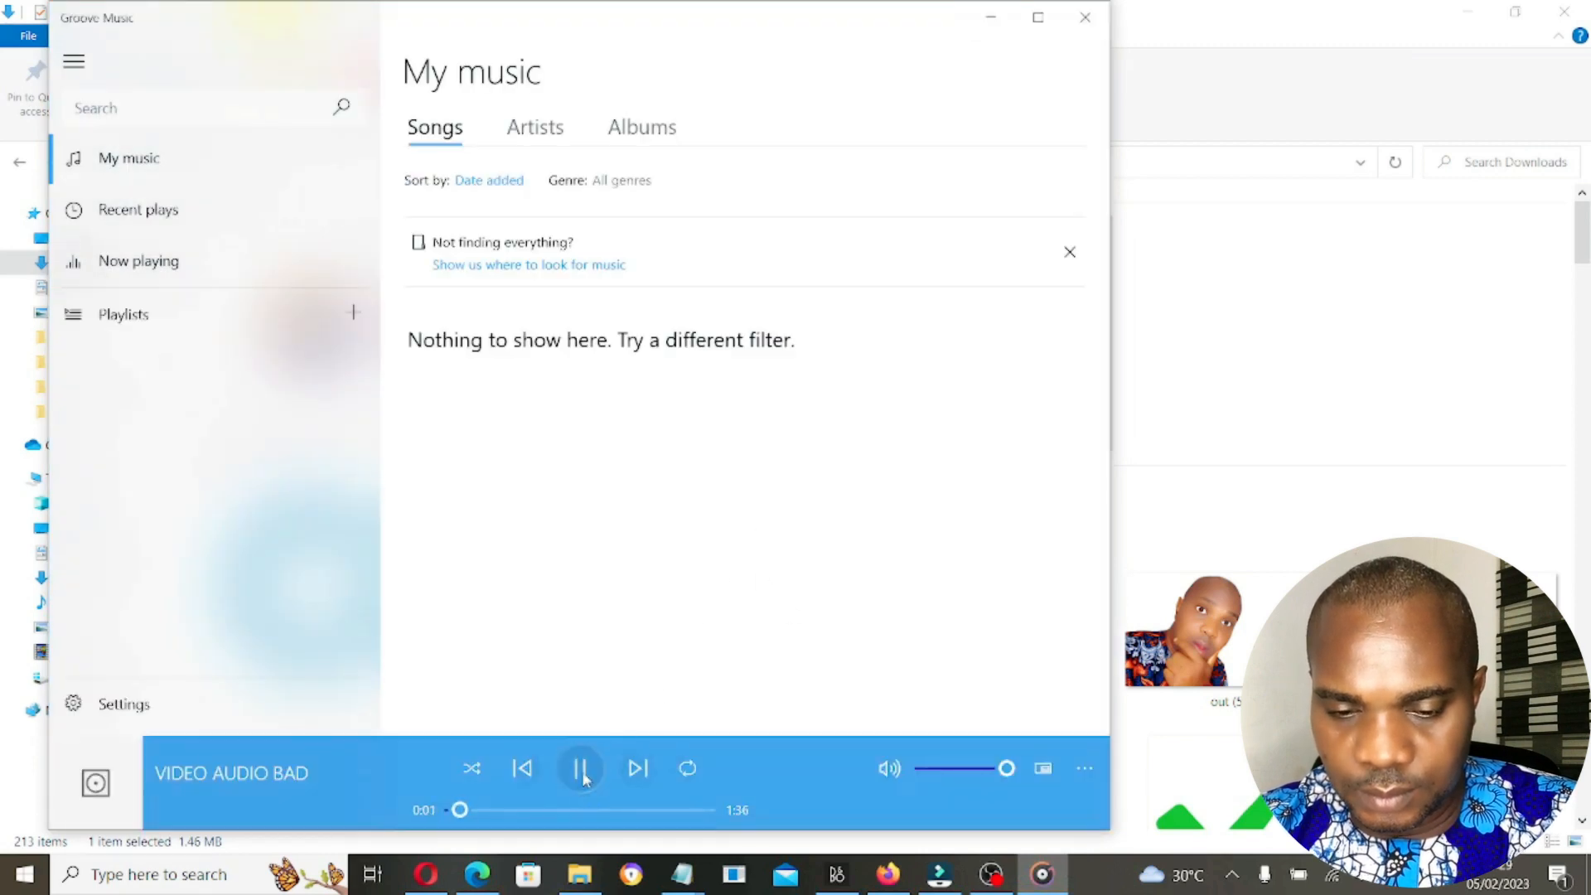
click(580, 811)
click(580, 768)
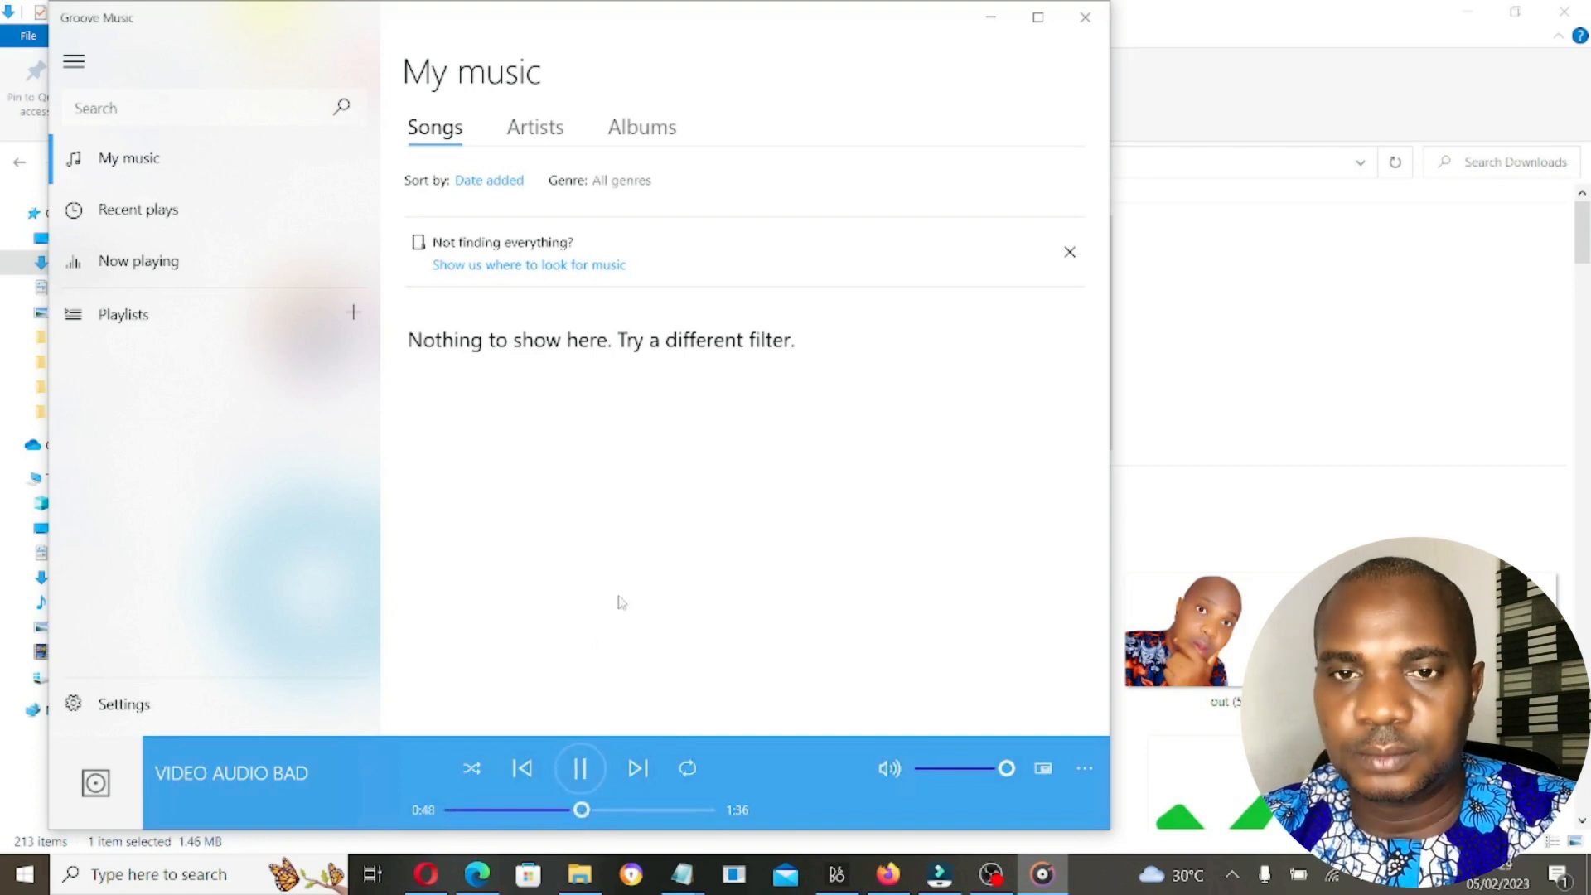
drag(686, 23, 1109, 24)
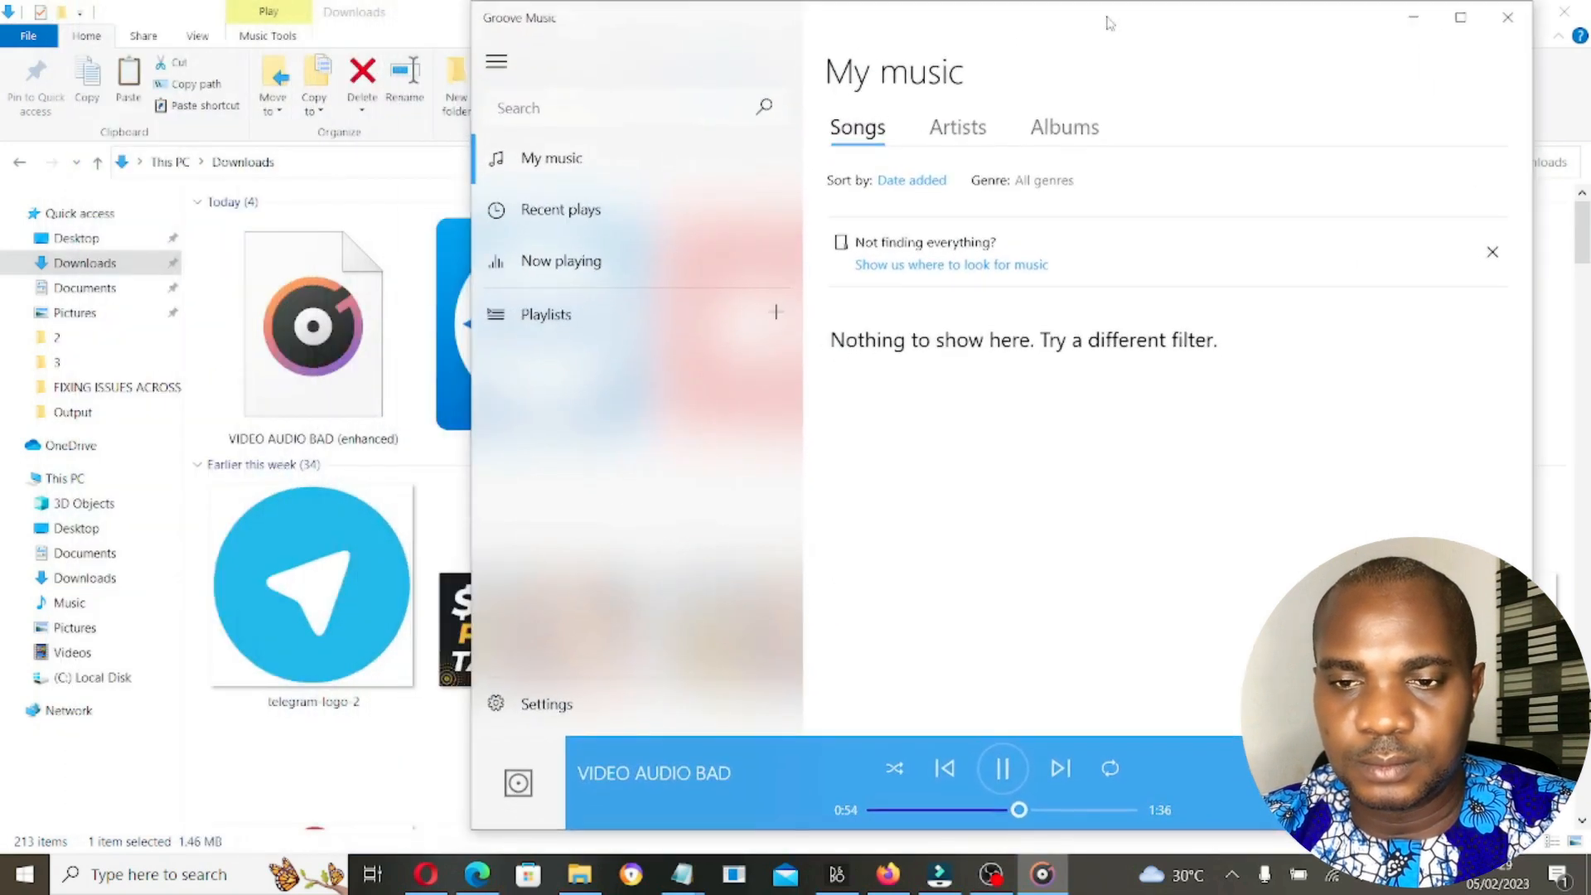
click(1014, 769)
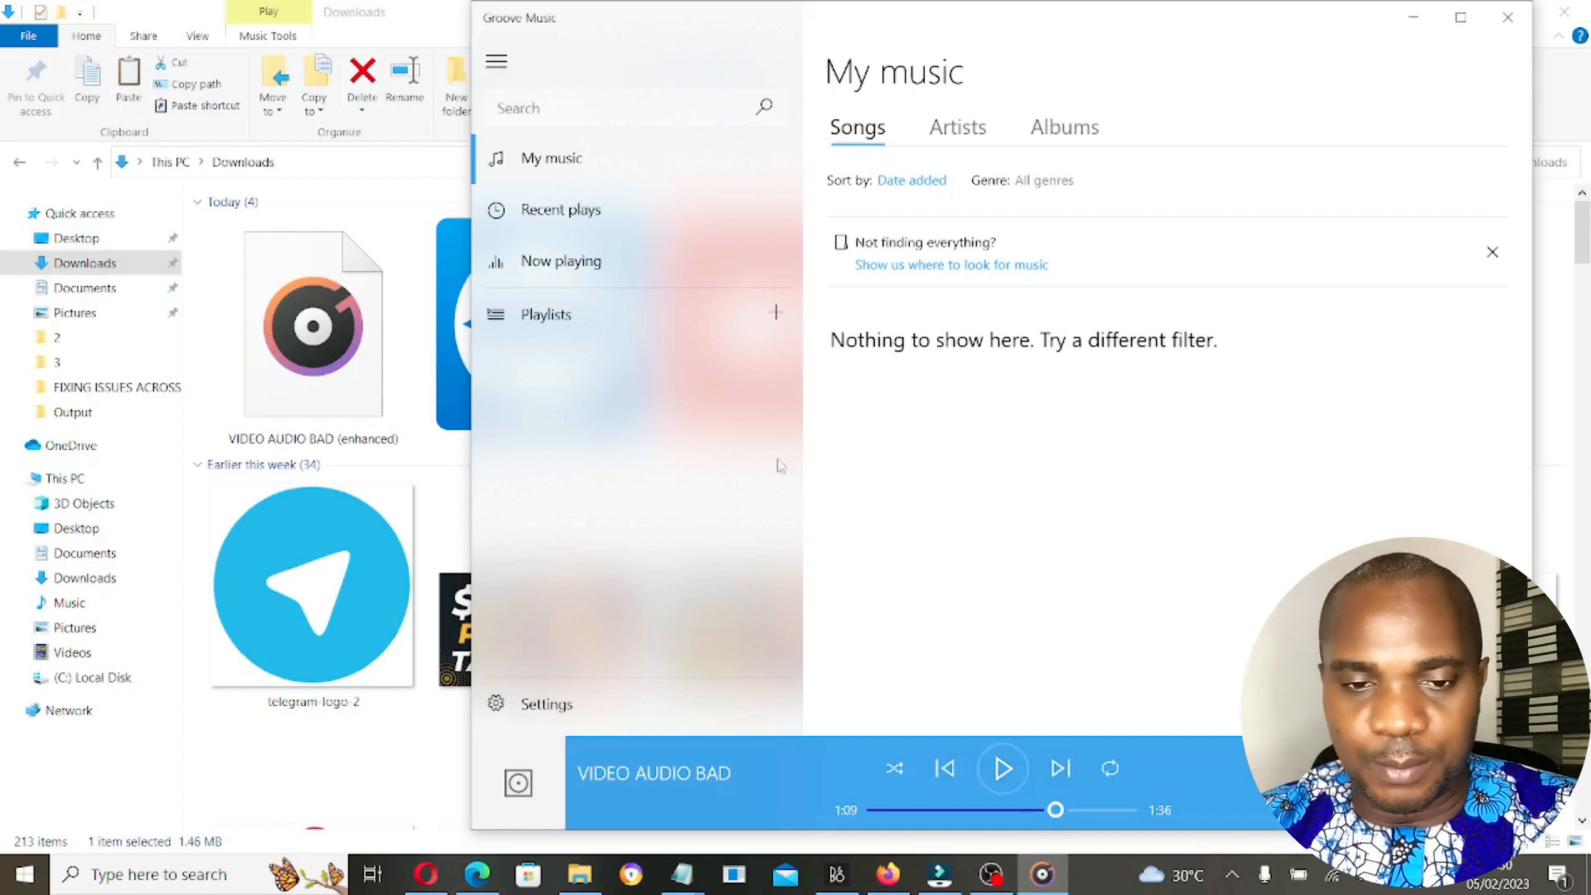
Play VIDEO AUDIO BAD (enhanced) in Groove Music from about its midpoint for comparison, and close the player
click(295, 314)
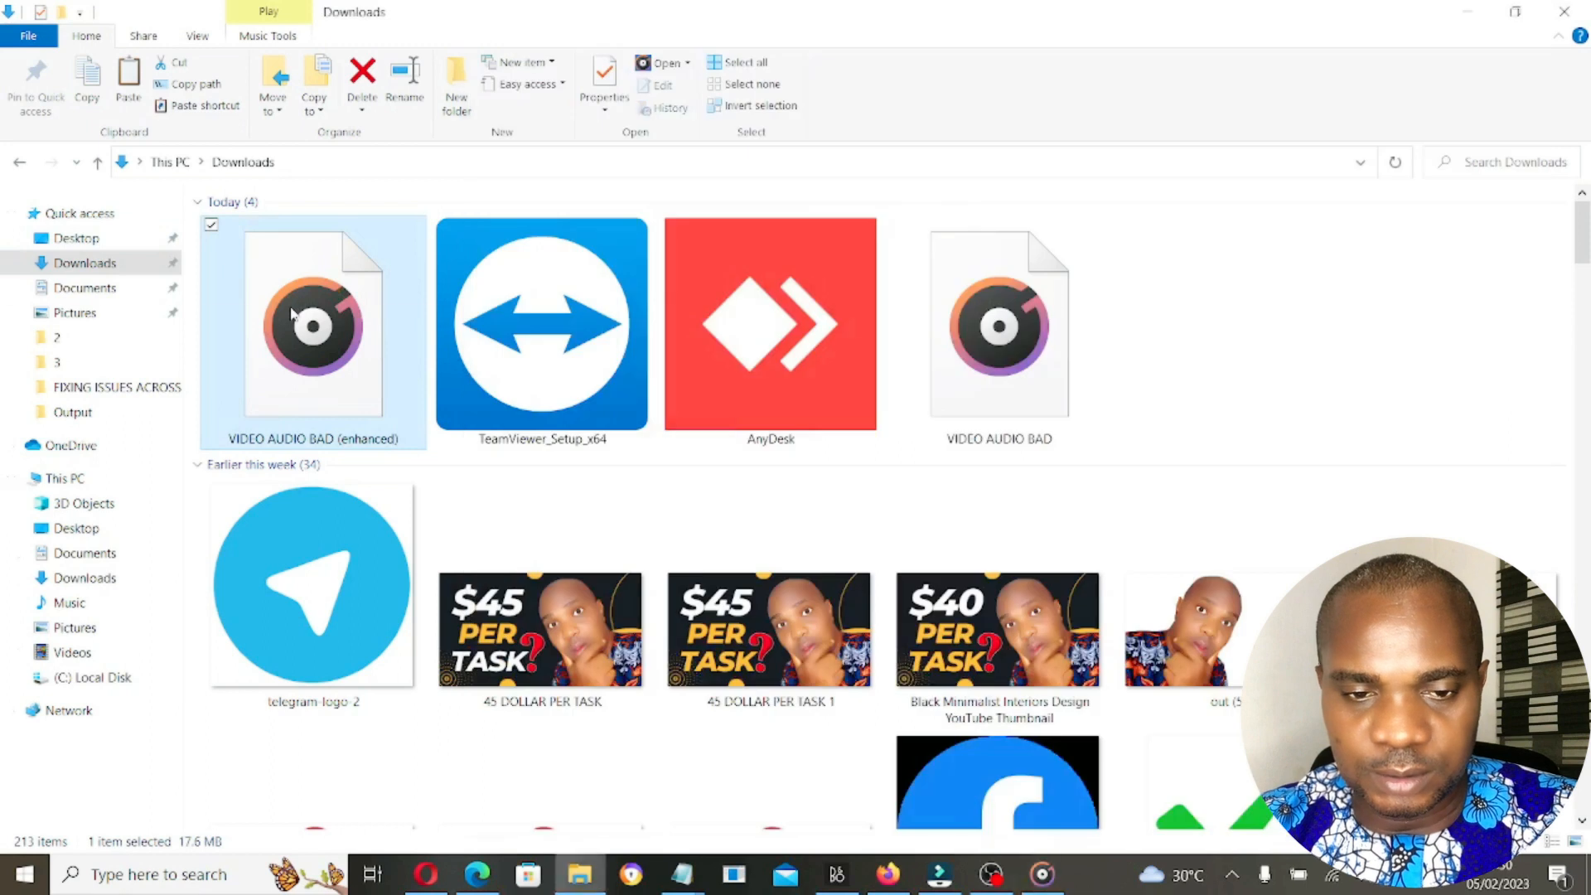
right_click(295, 314)
click(266, 328)
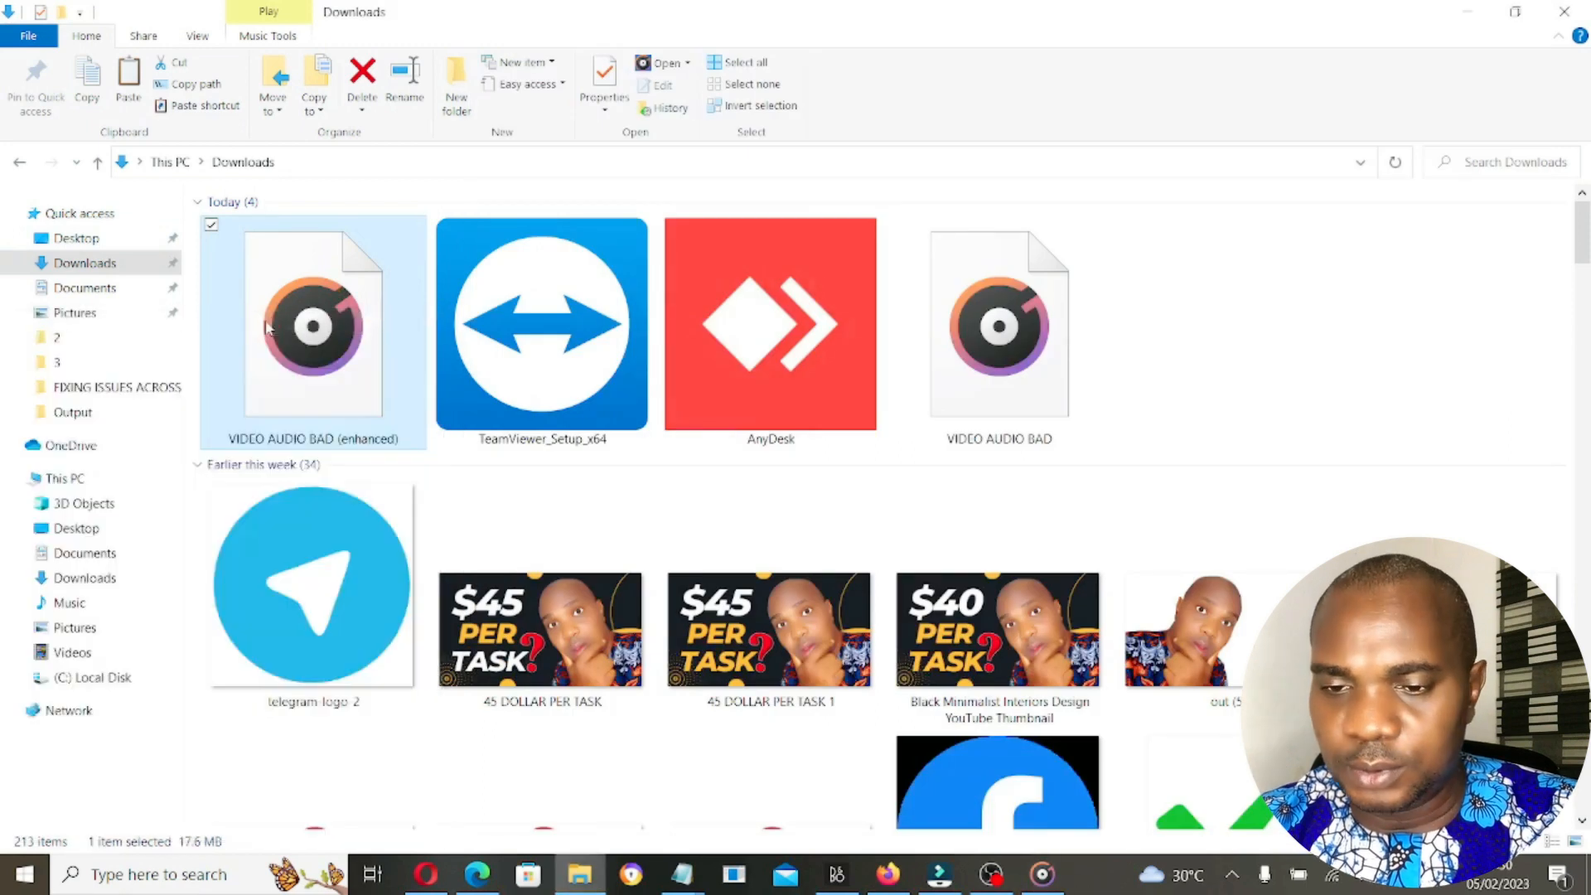
click(872, 729)
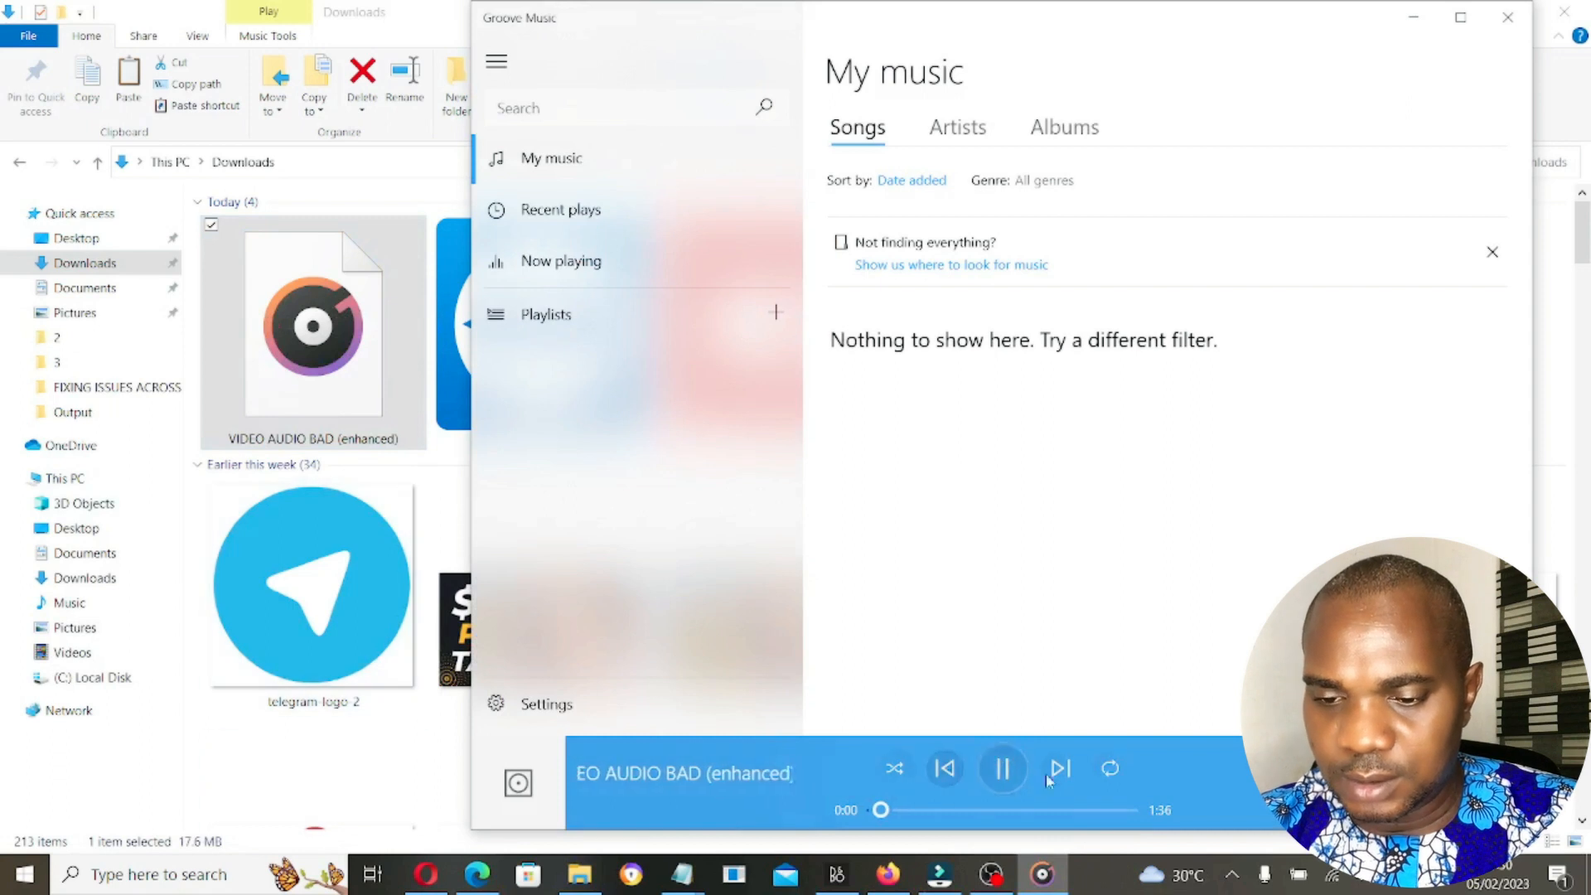
click(1002, 769)
click(1000, 812)
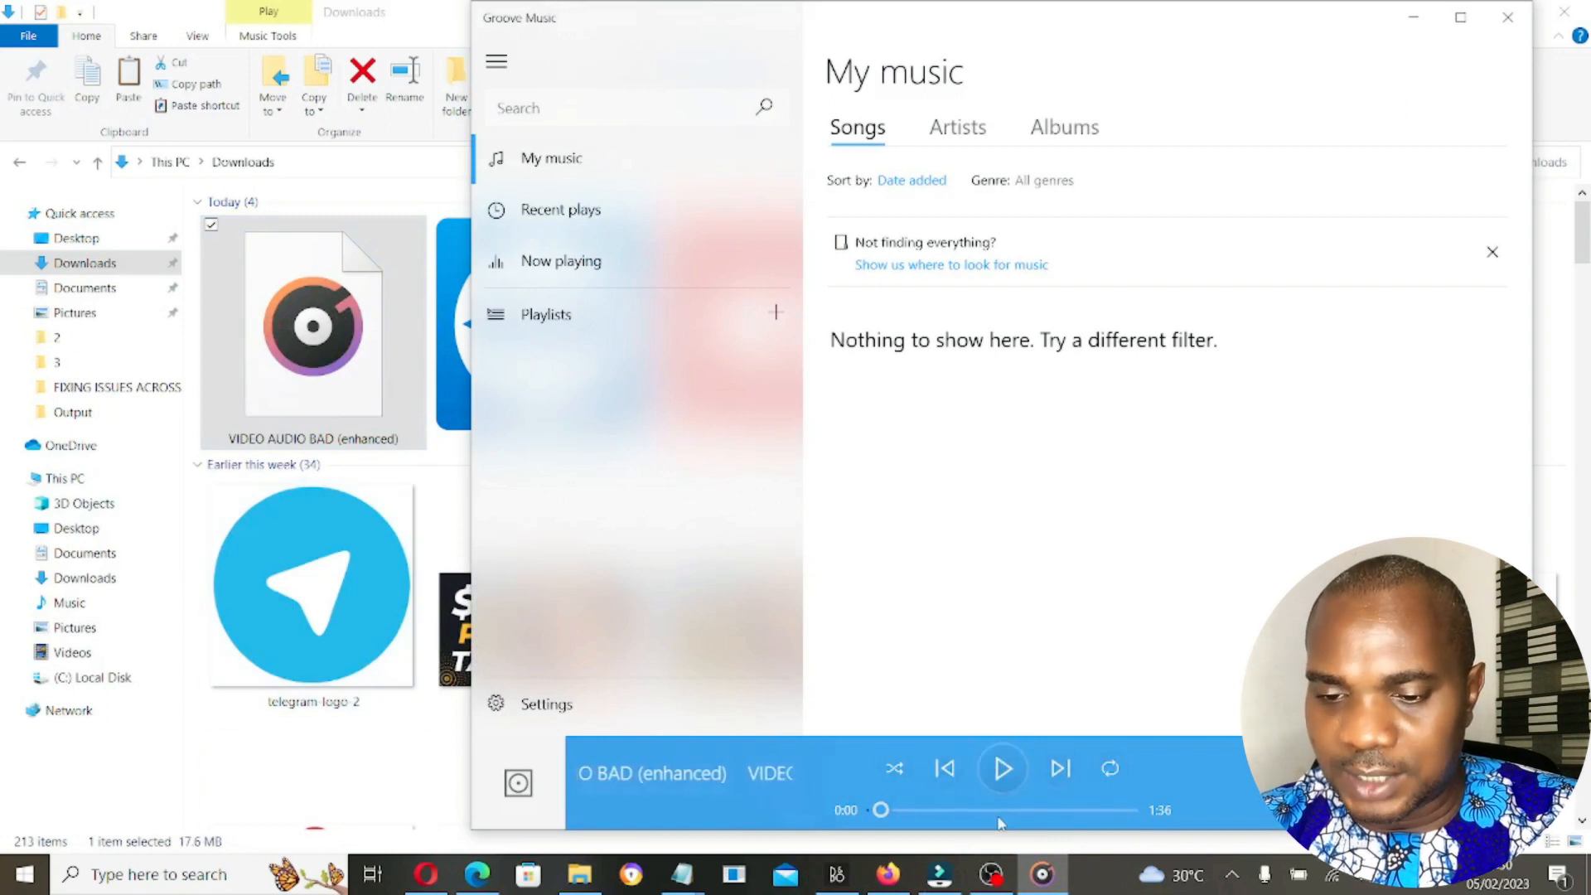
click(1001, 768)
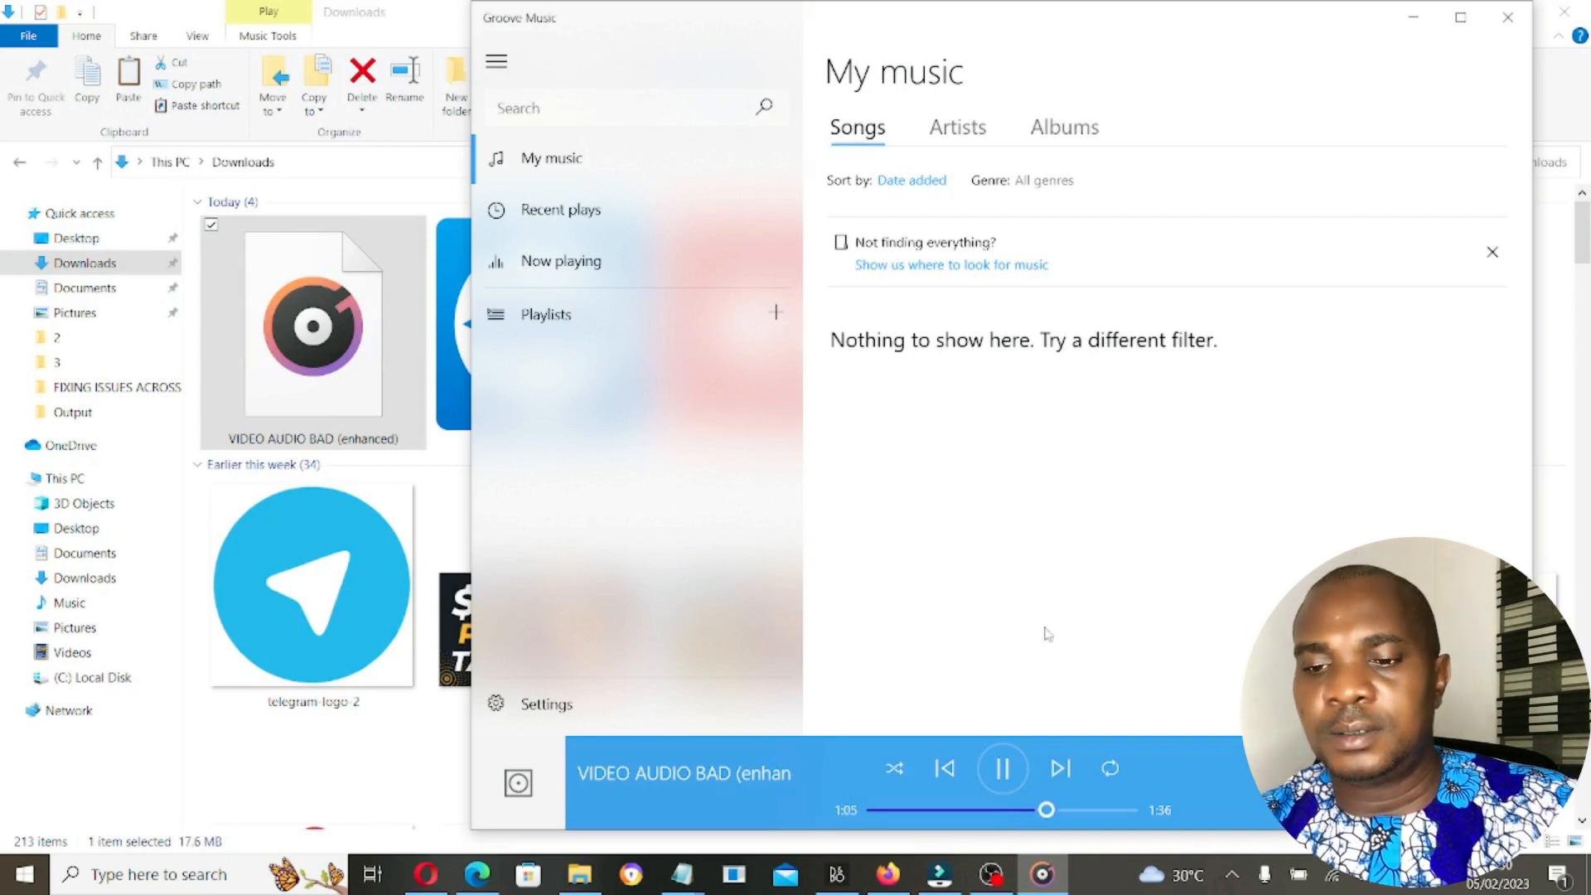
click(1013, 770)
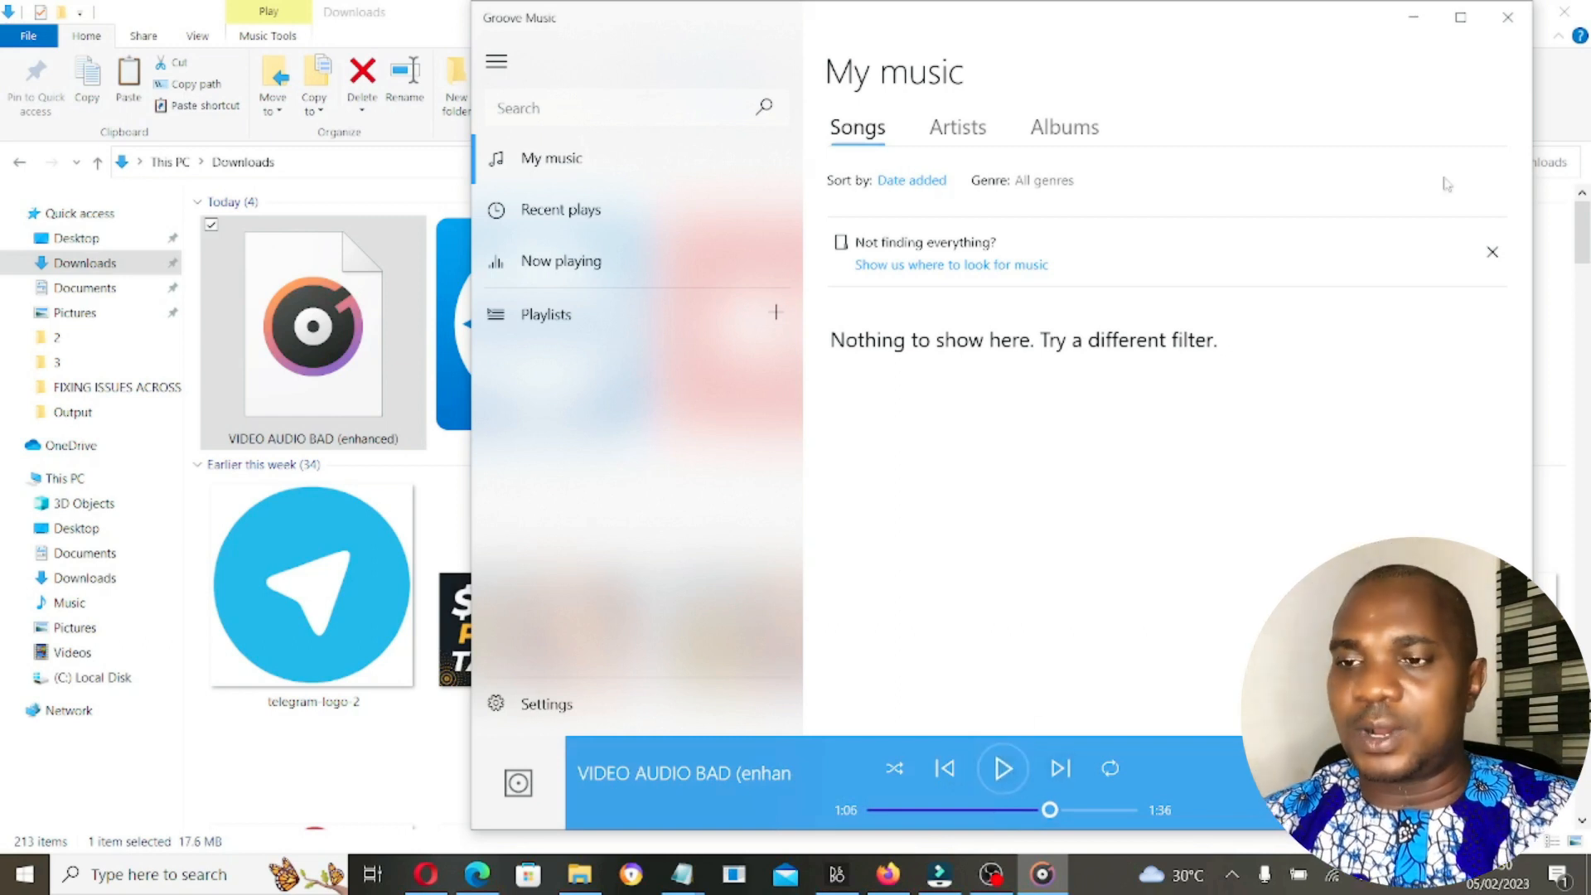
click(1508, 18)
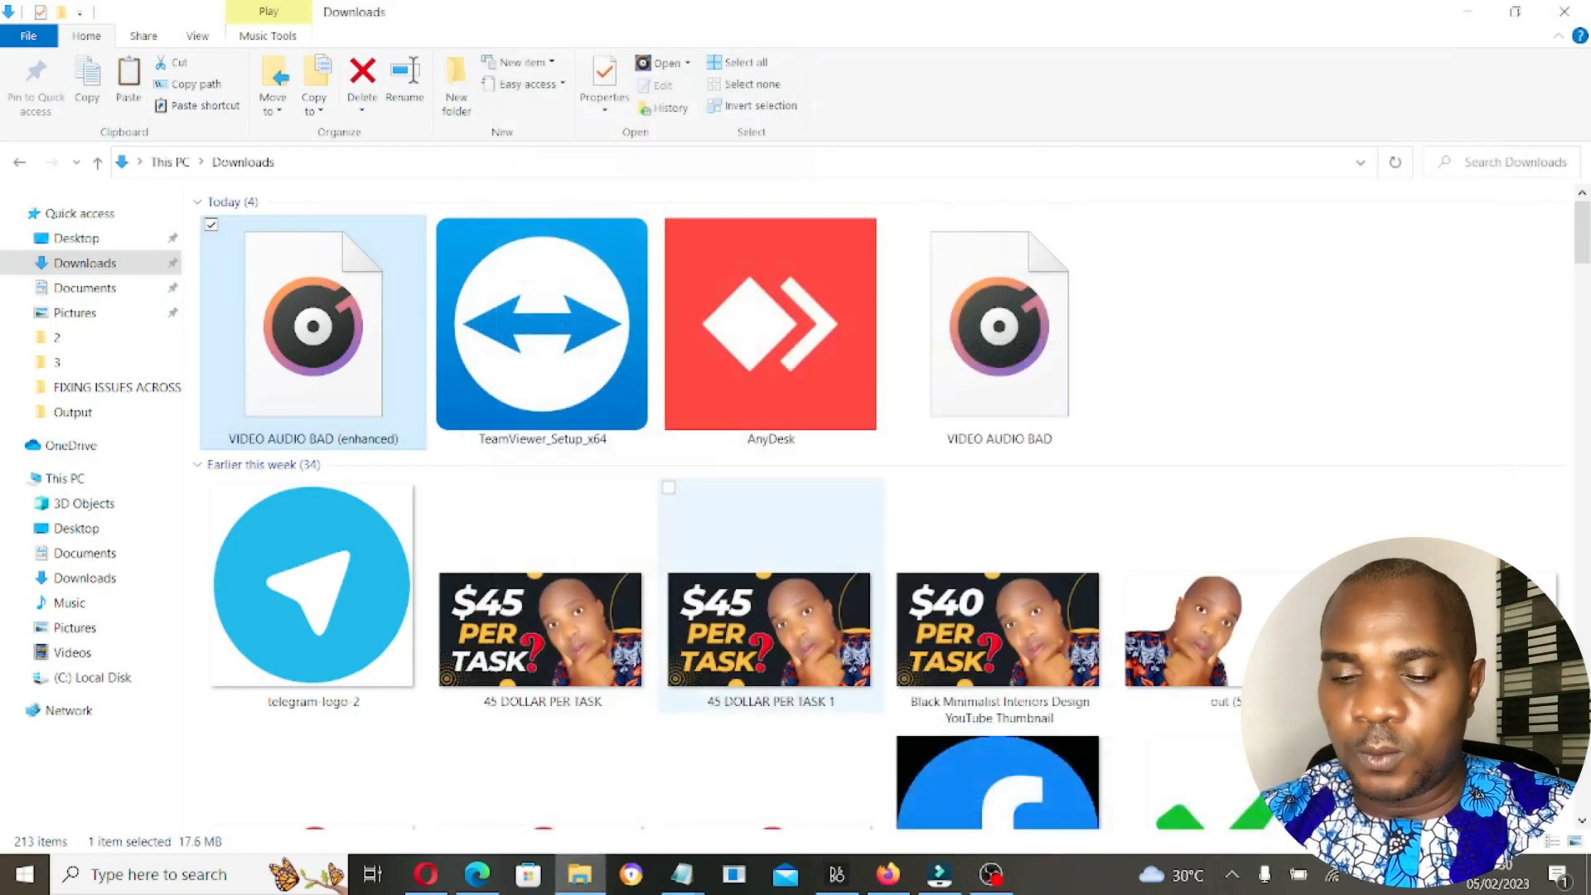
Switch to Filmora and delete the VIDEO AUDIO BAD clip from the project media and timeline
click(940, 874)
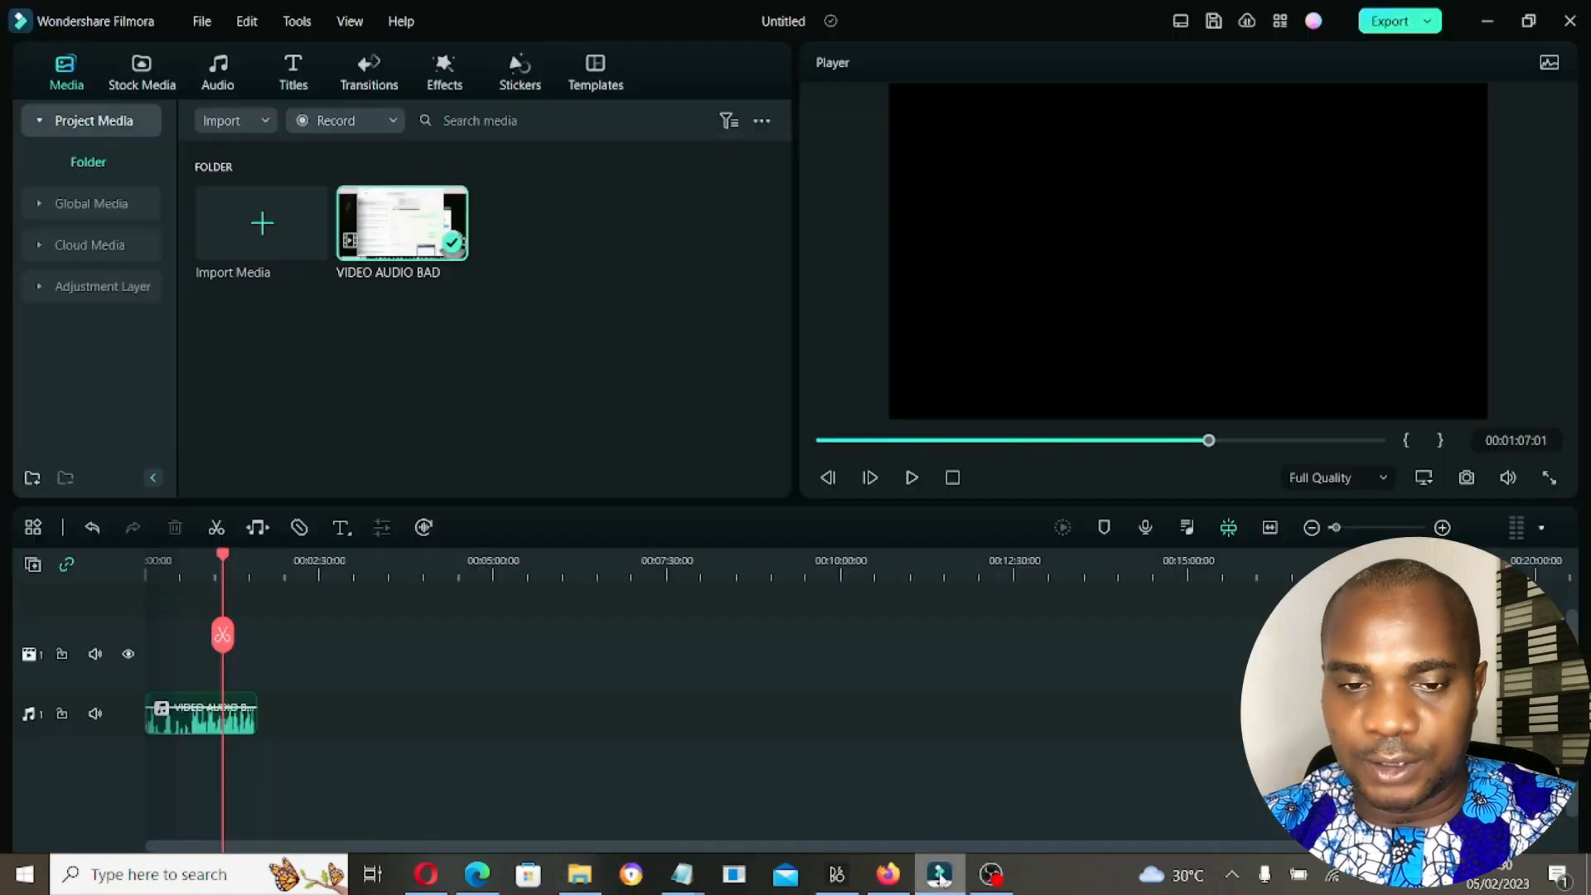
click(480, 302)
double_click(390, 199)
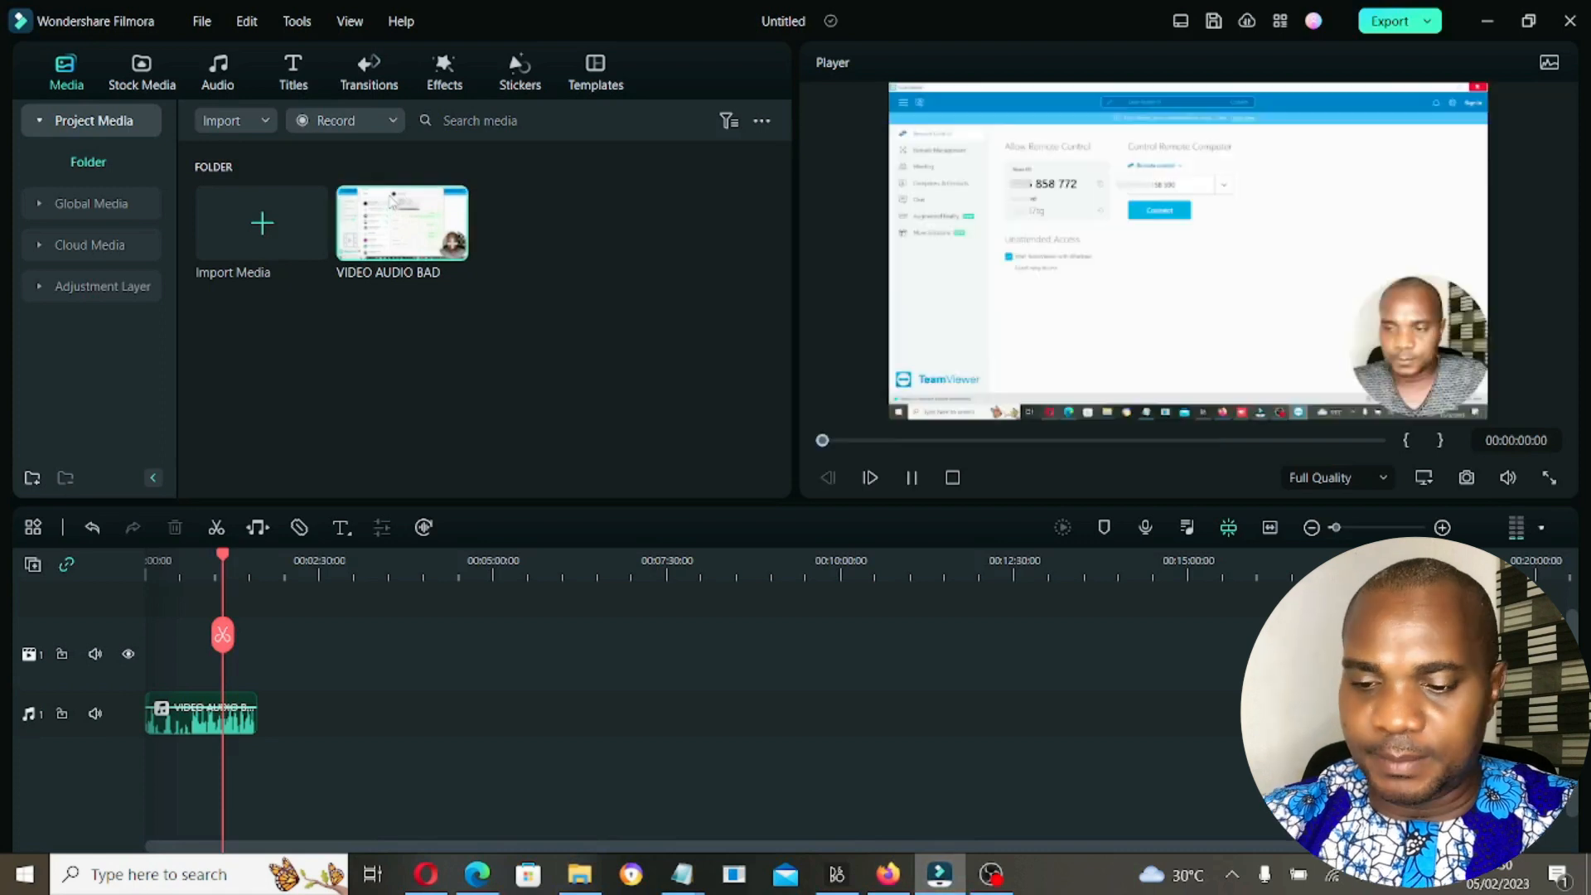
key(Delete)
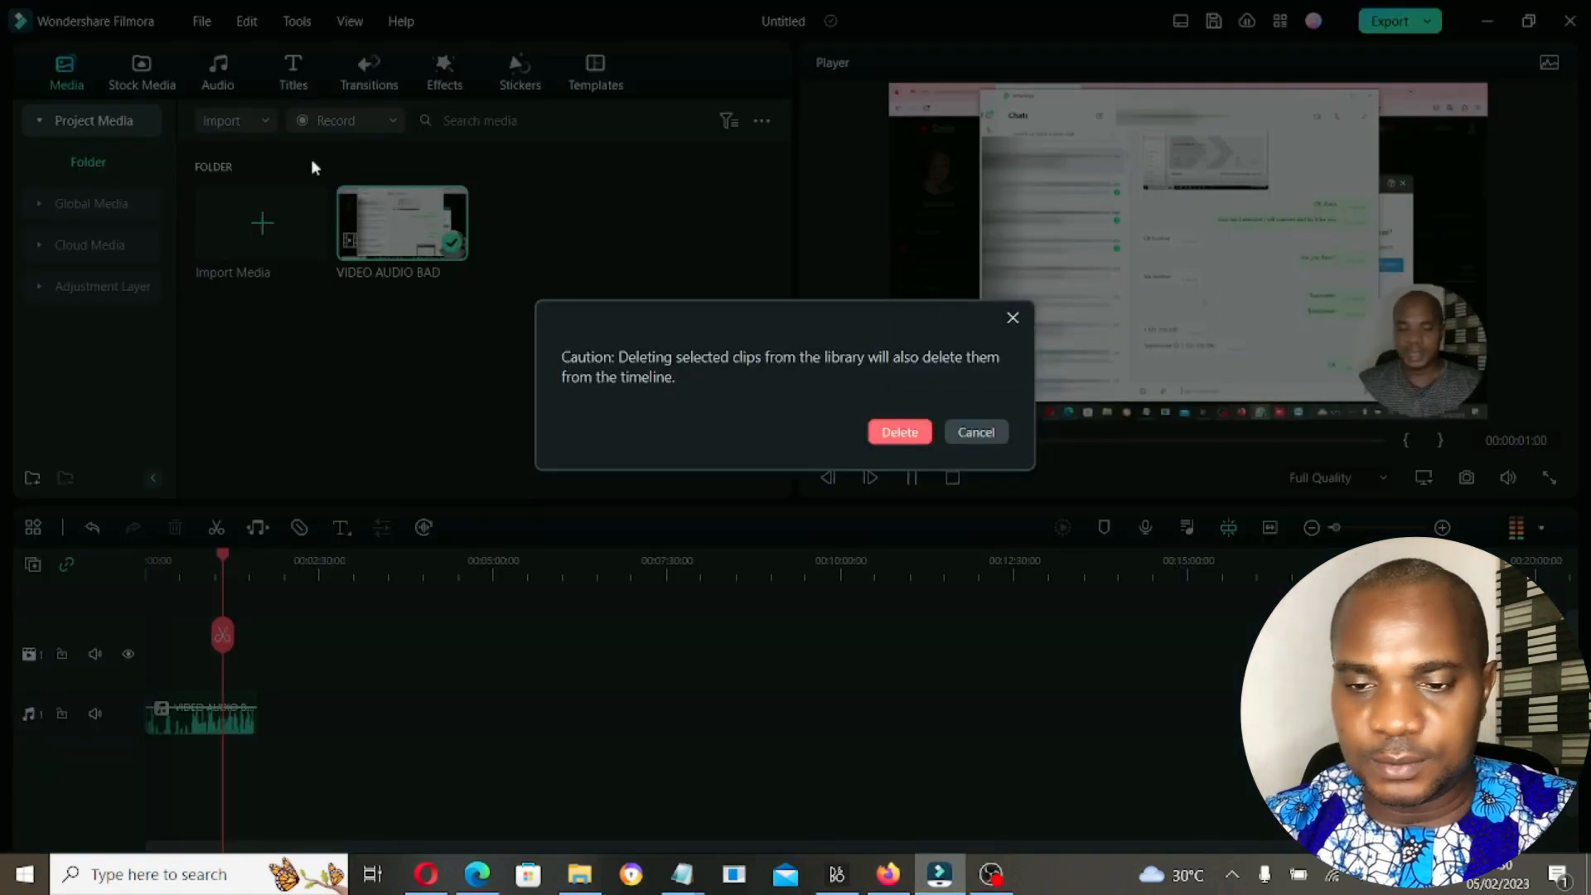
click(900, 431)
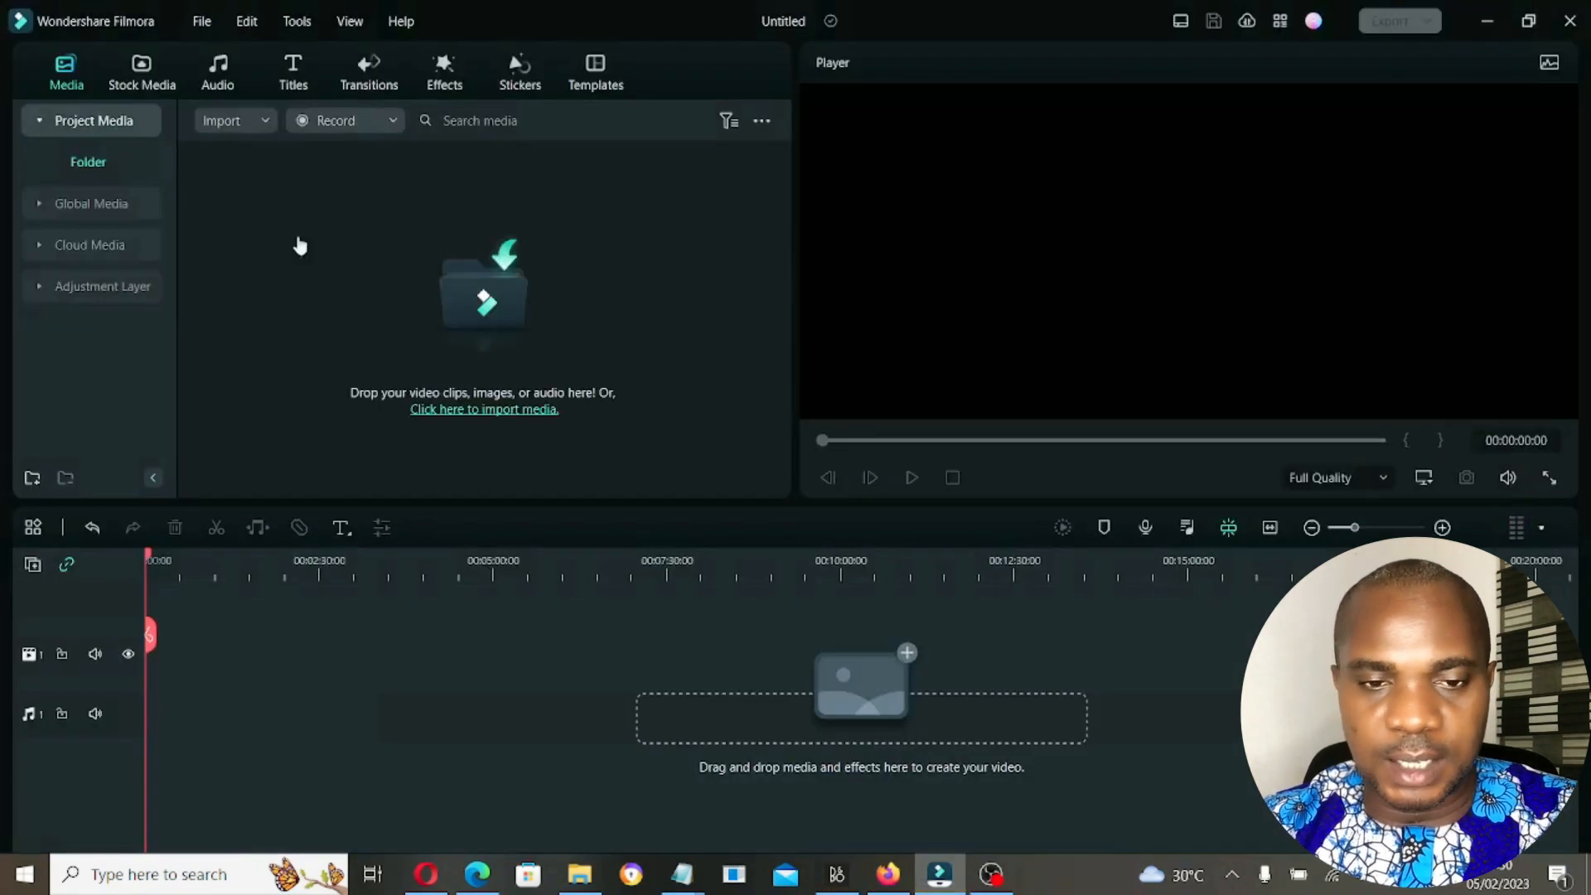
Import the WORK REMOTELY video from Output and VIDEO AUDIO BAD (enhanced) from Downloads, and place the video at the start of the timeline
click(455, 249)
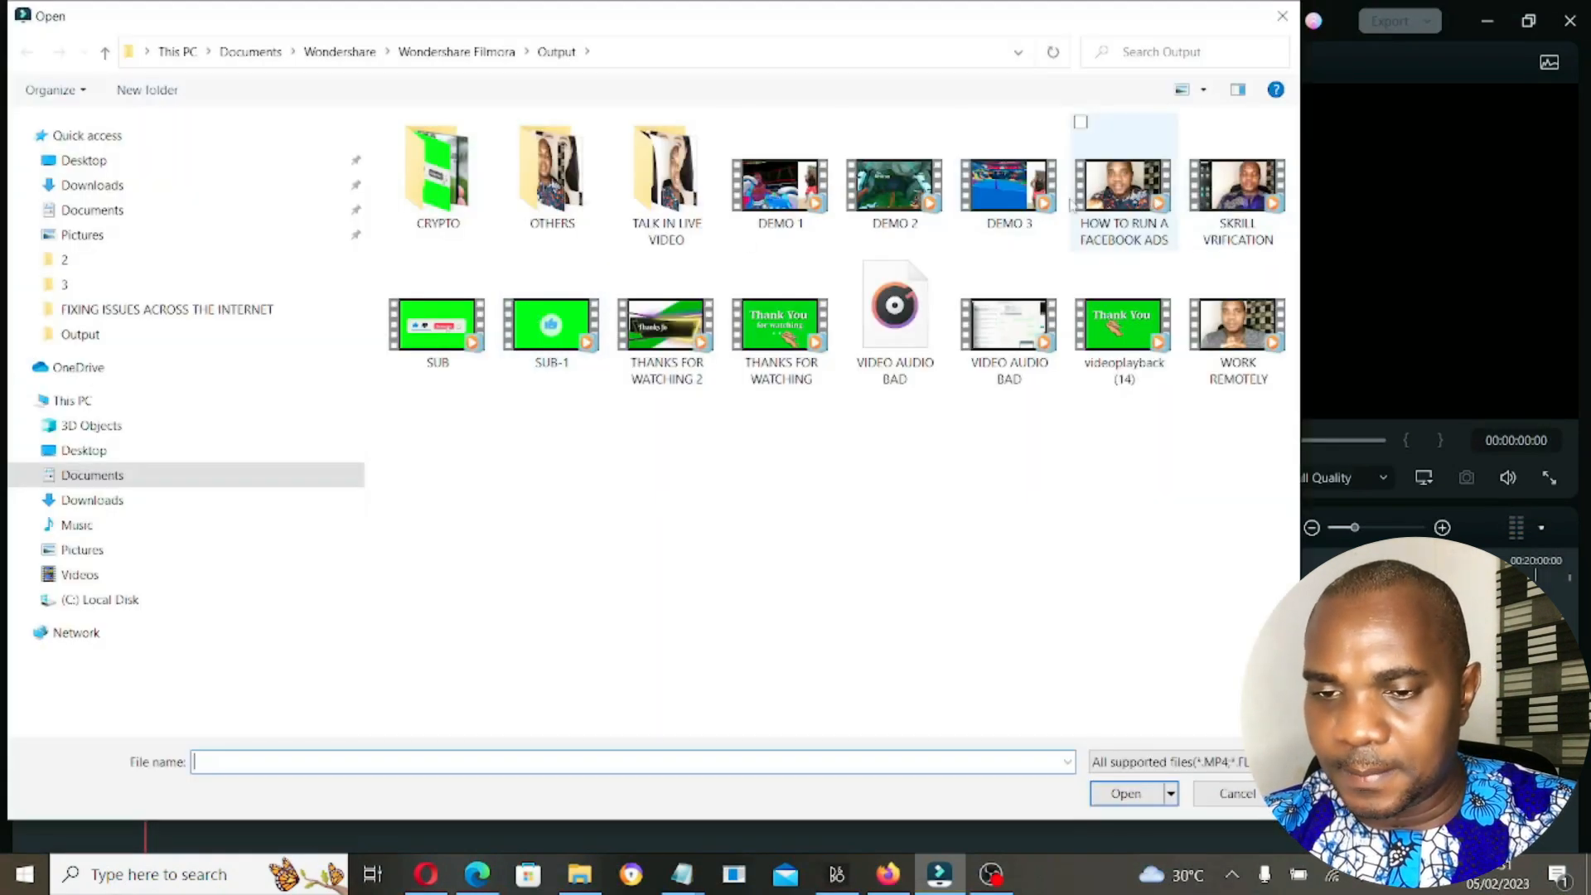
double_click(1213, 333)
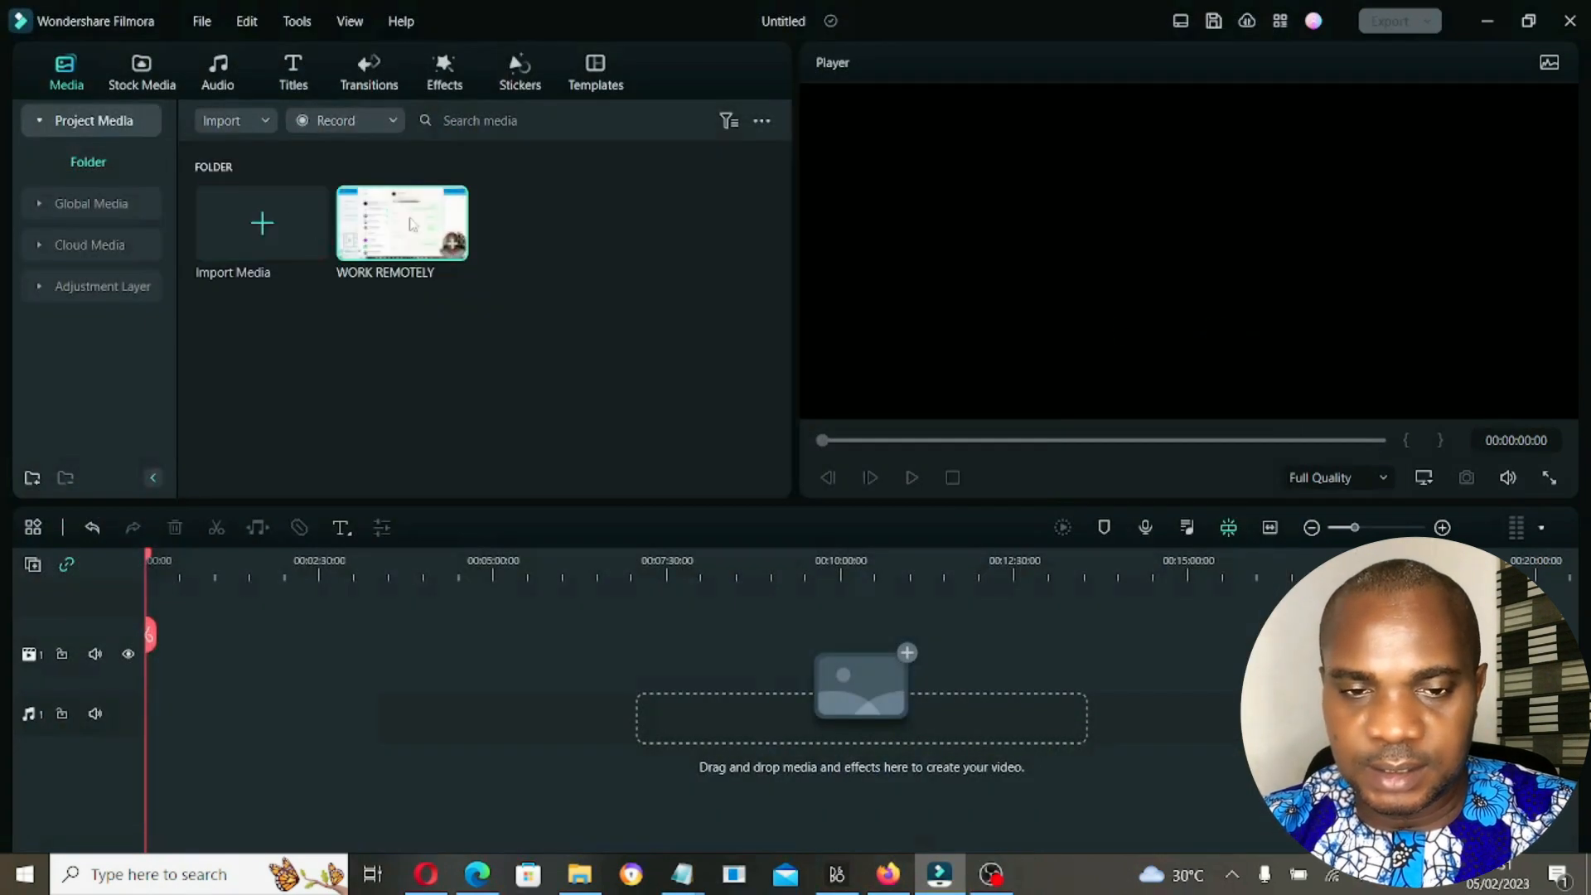
click(264, 223)
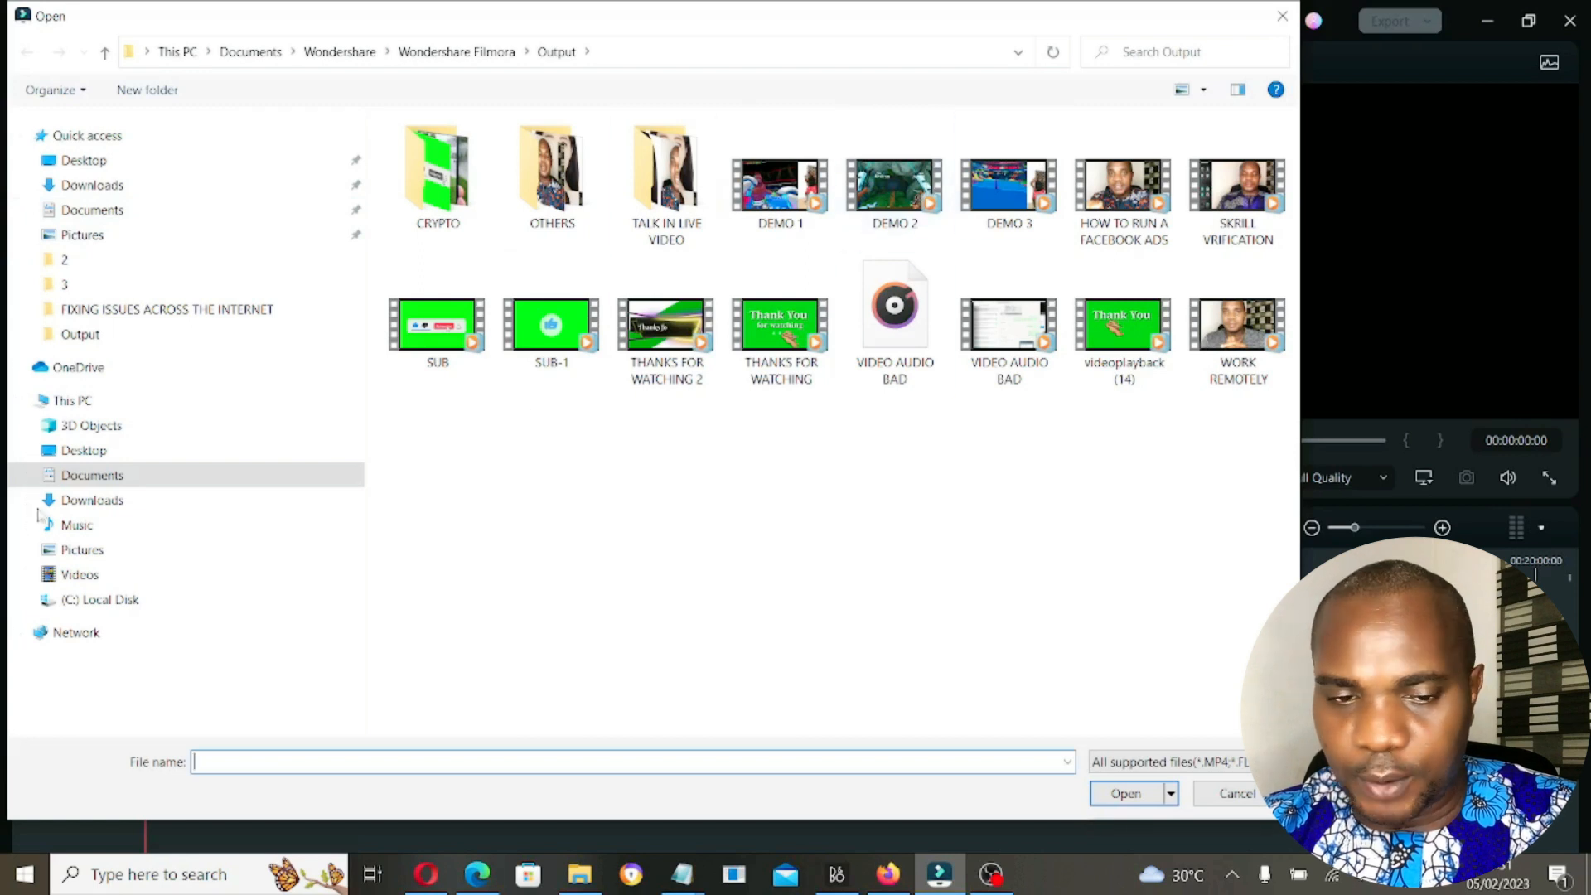
click(73, 501)
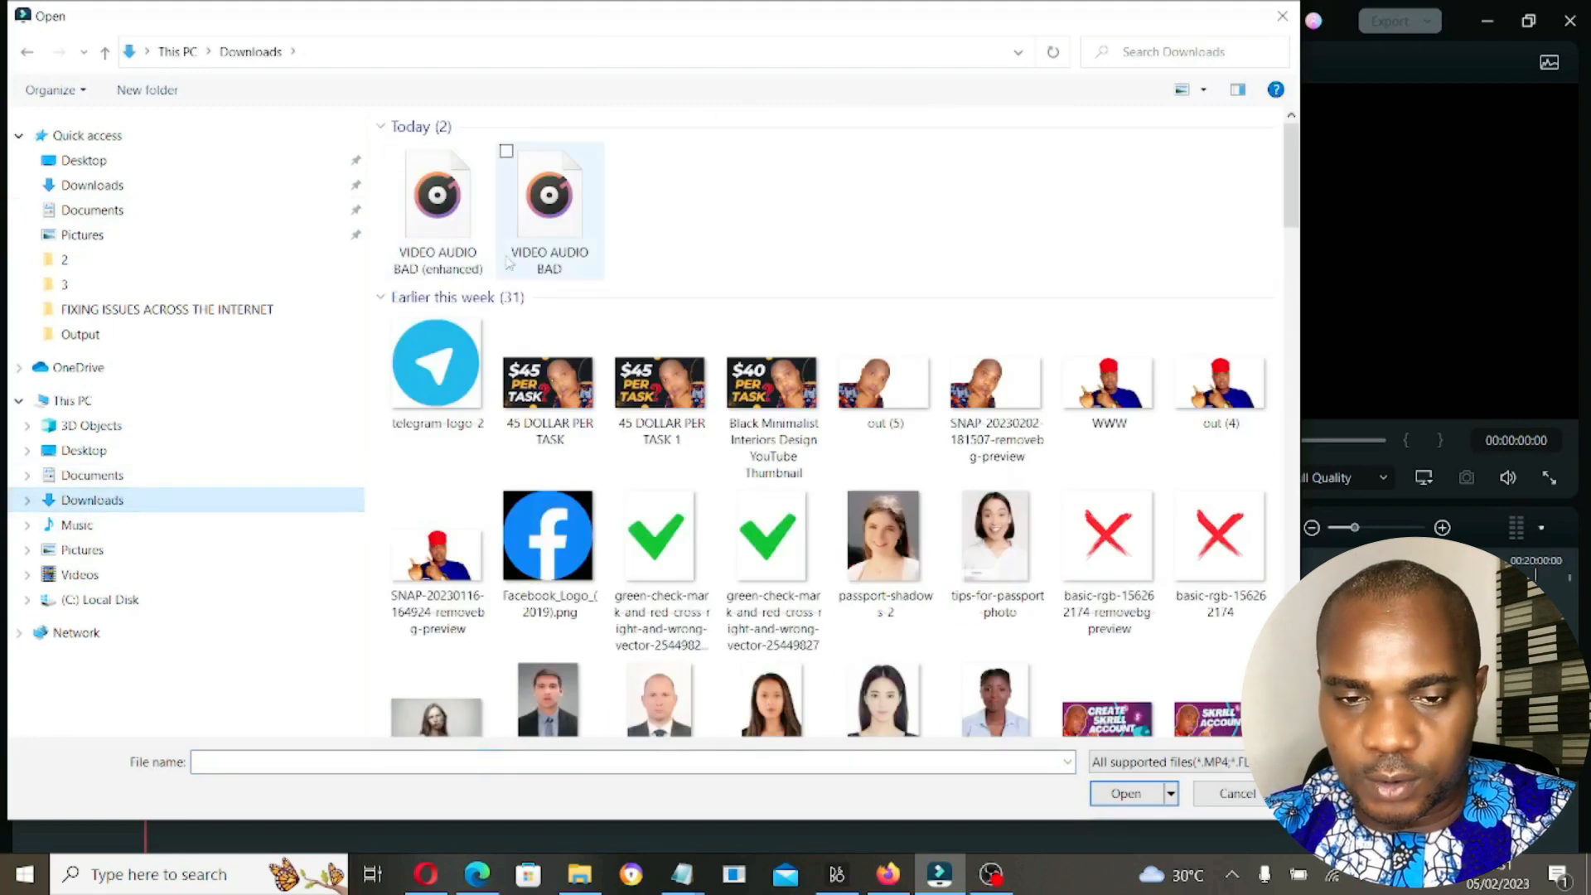
double_click(434, 211)
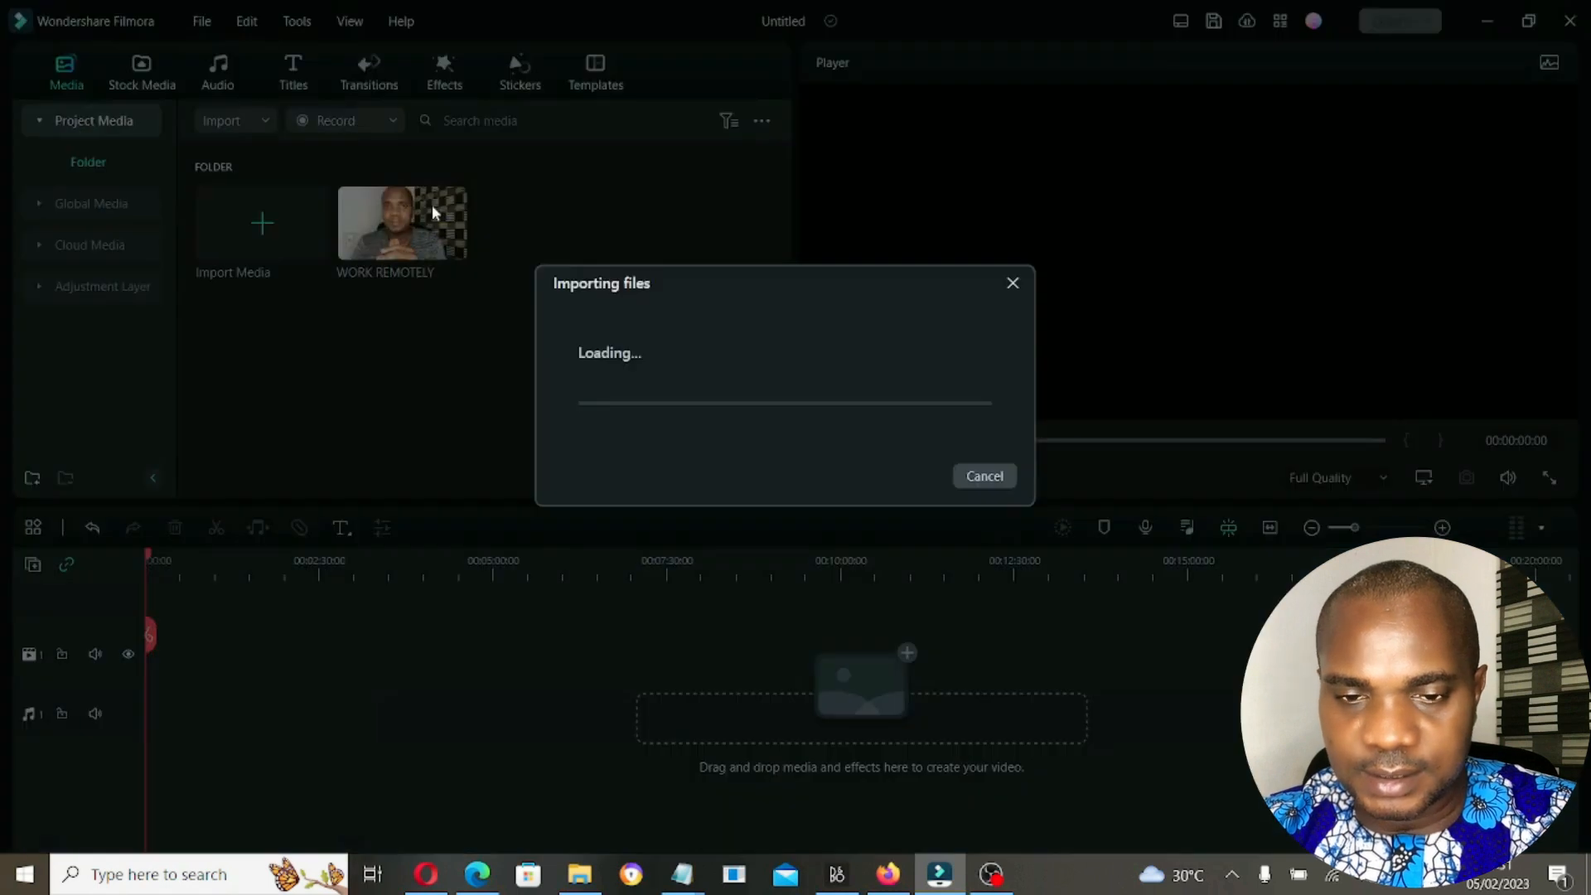
drag(492, 240, 141, 712)
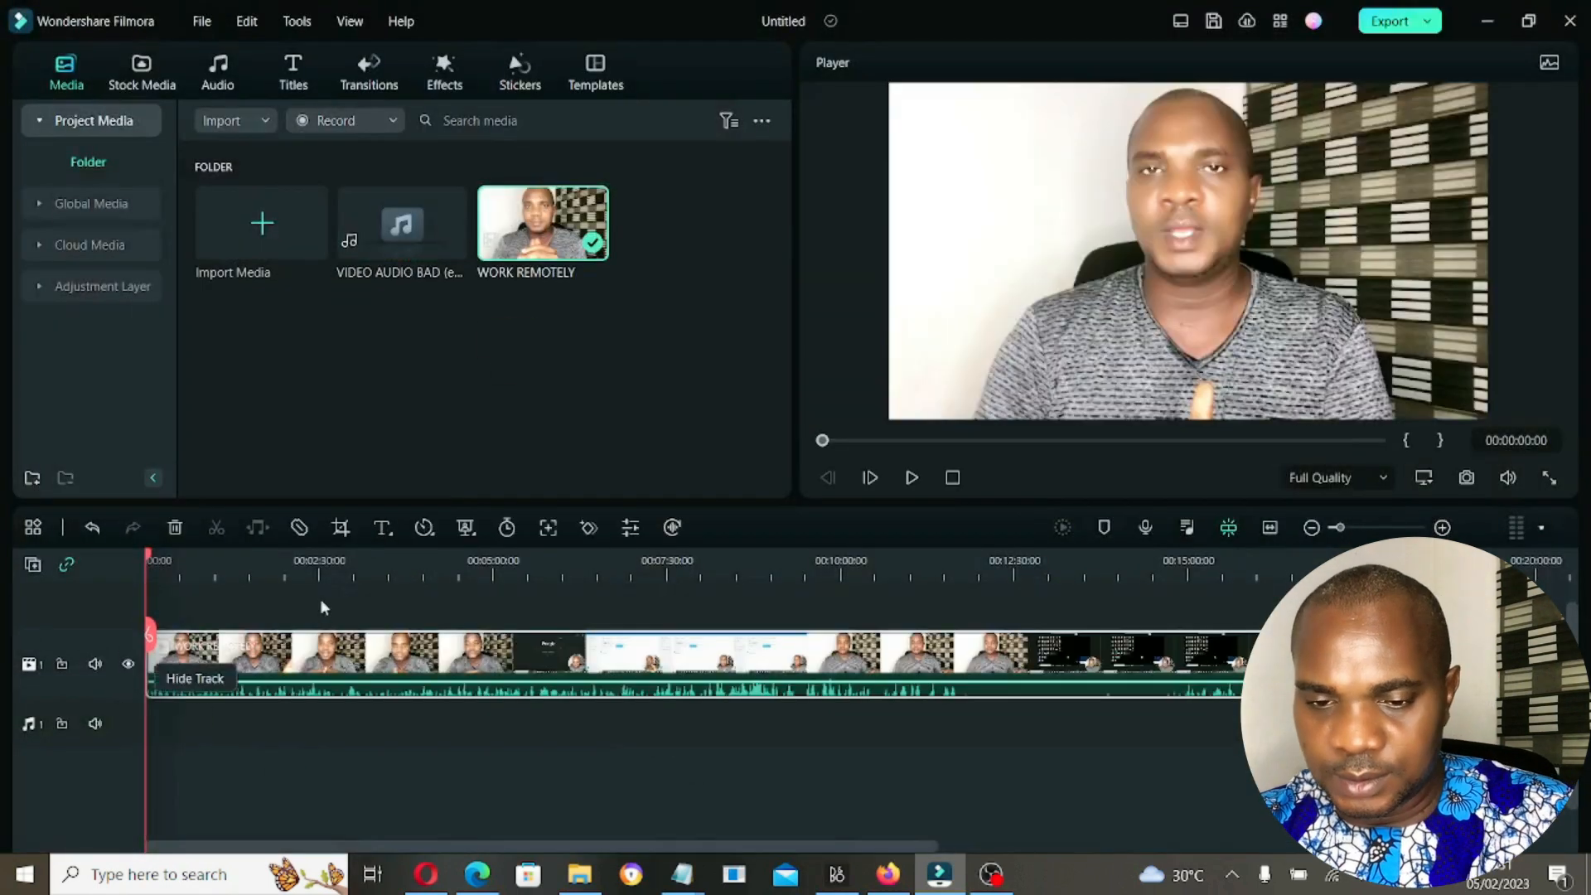
Play the WORK REMOTELY video at several points between about 7 and 8.5 minutes to locate where the bad audio section starts
click(645, 573)
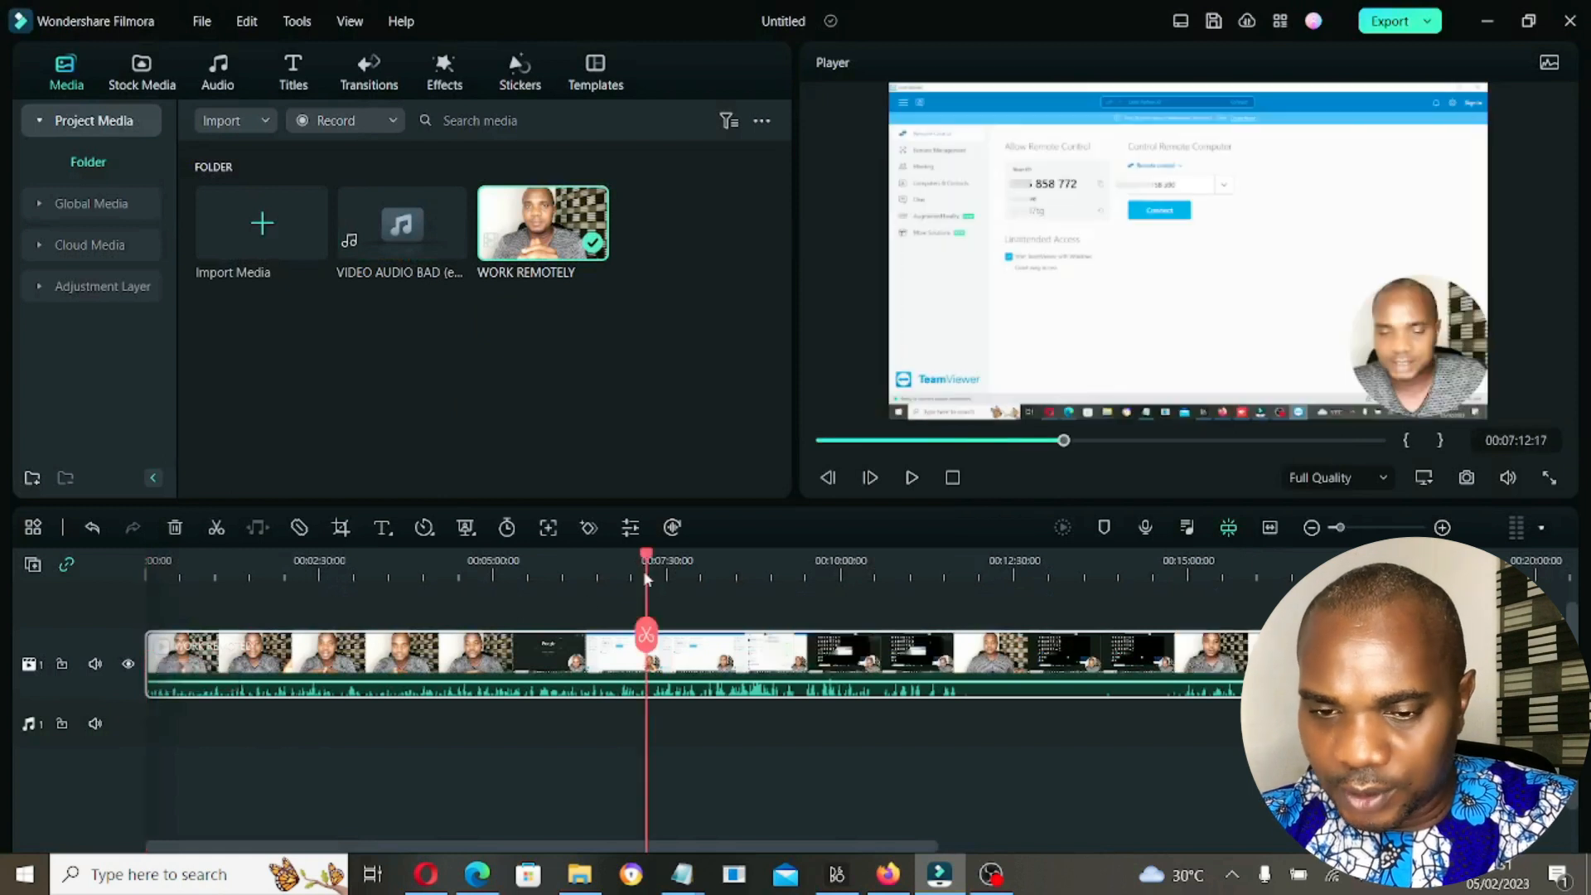
click(656, 569)
key(space)
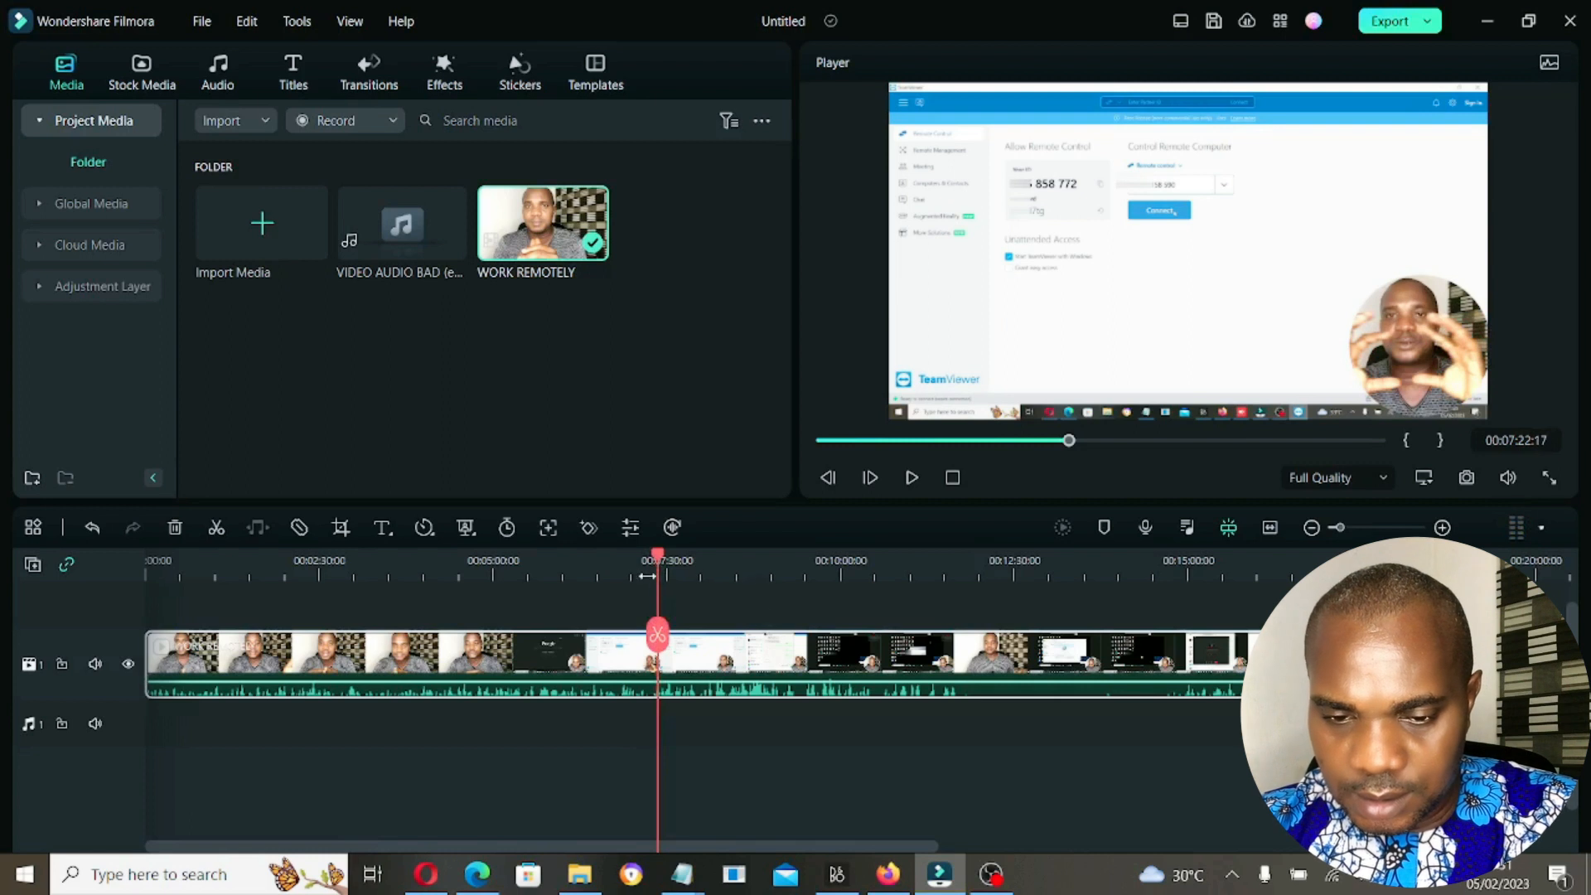
click(608, 580)
drag(710, 573, 731, 573)
key(space)
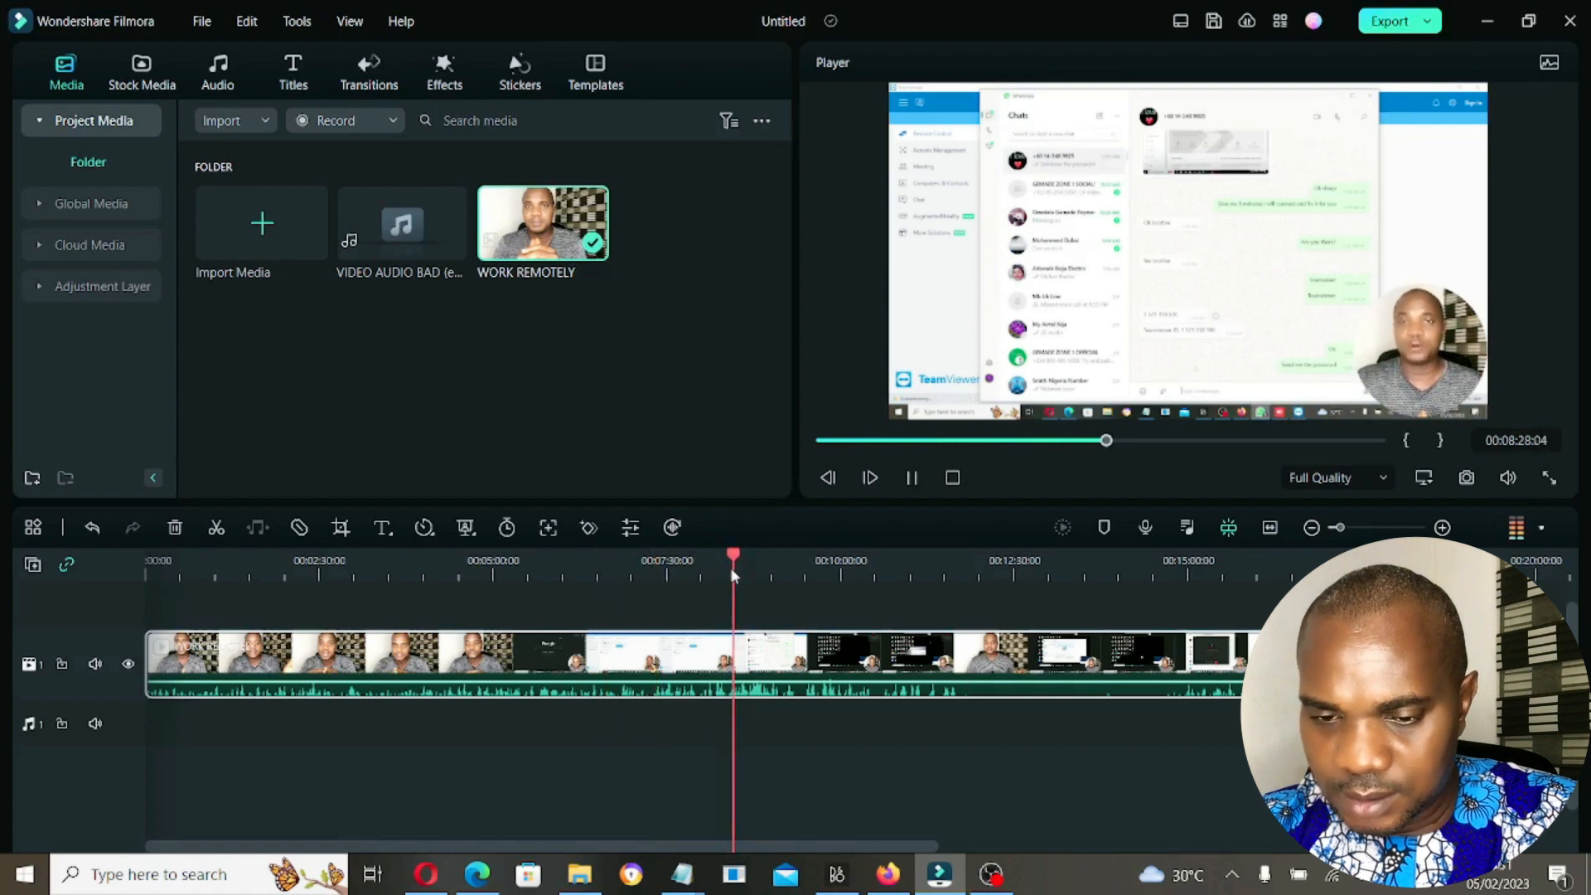
key(space)
click(714, 568)
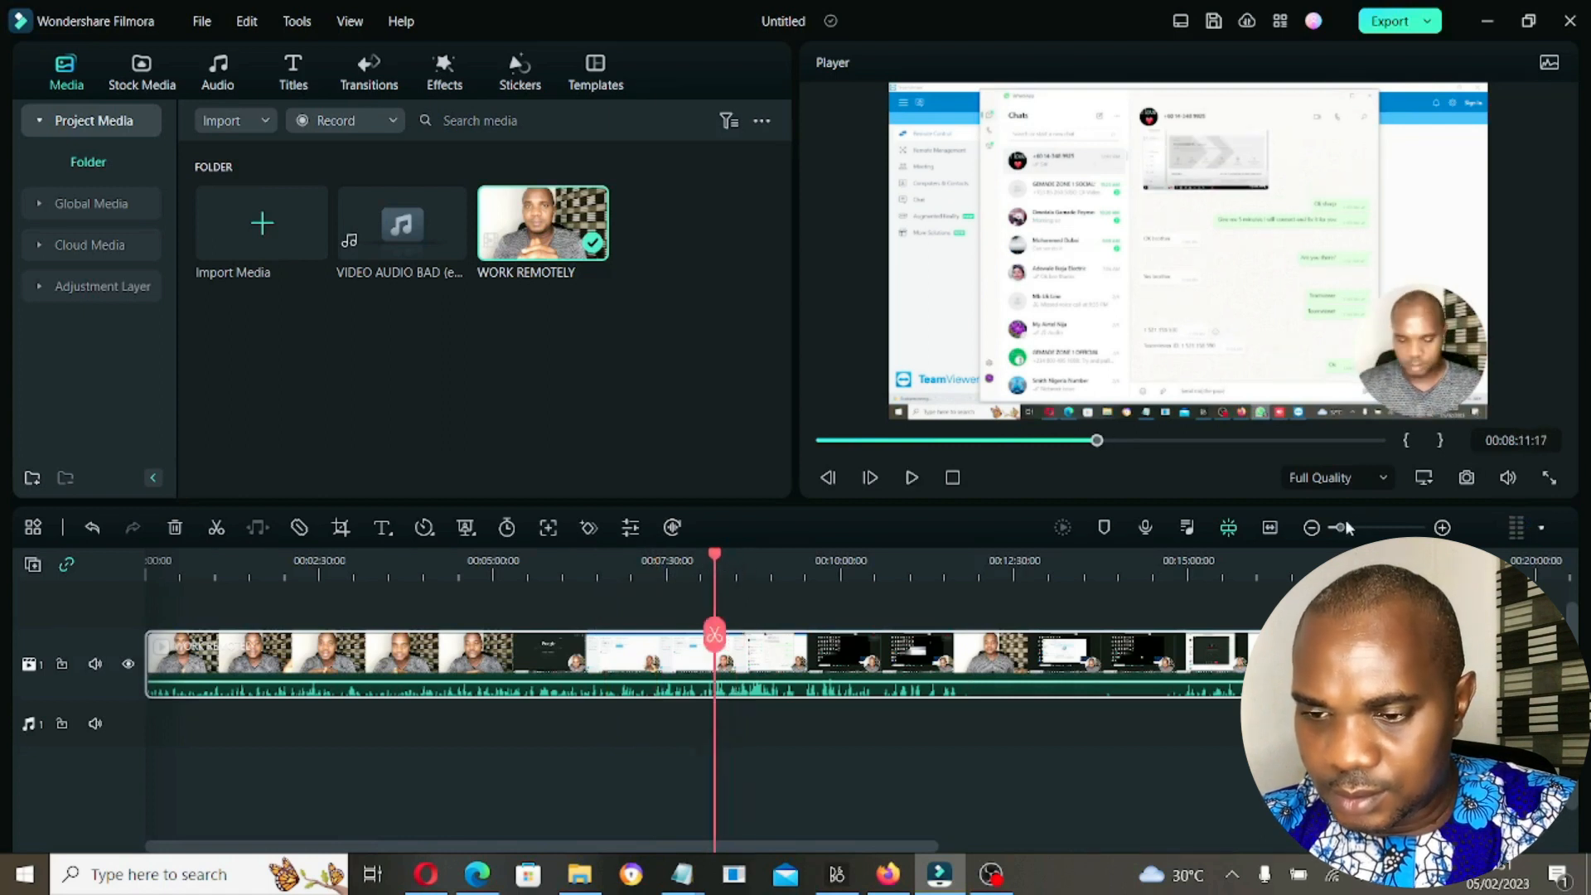
click(1443, 527)
key(space)
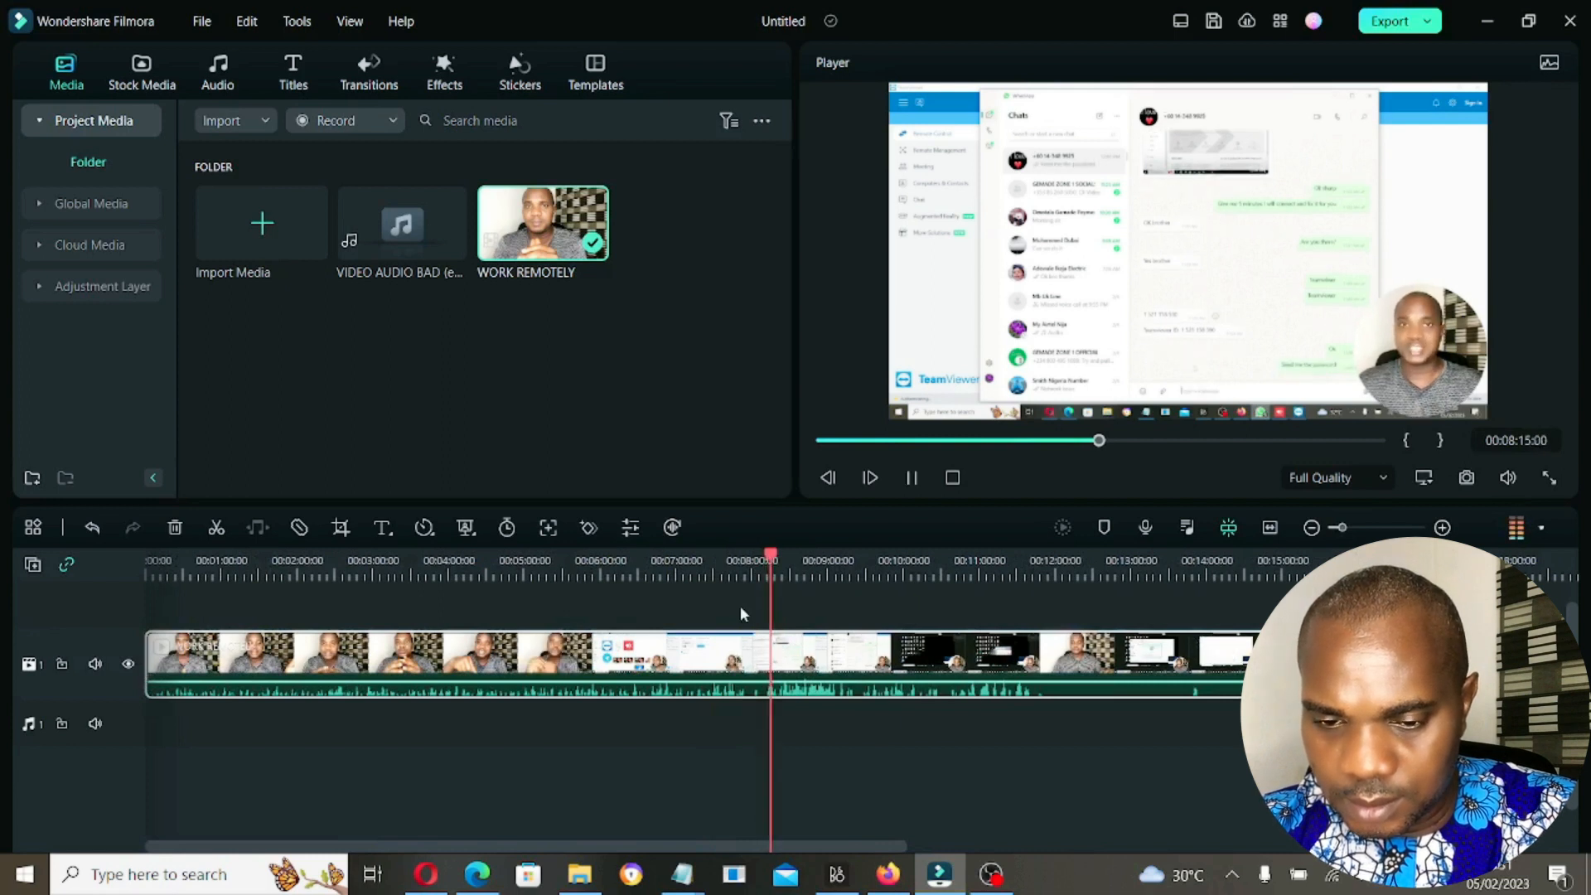
click(705, 568)
key(space)
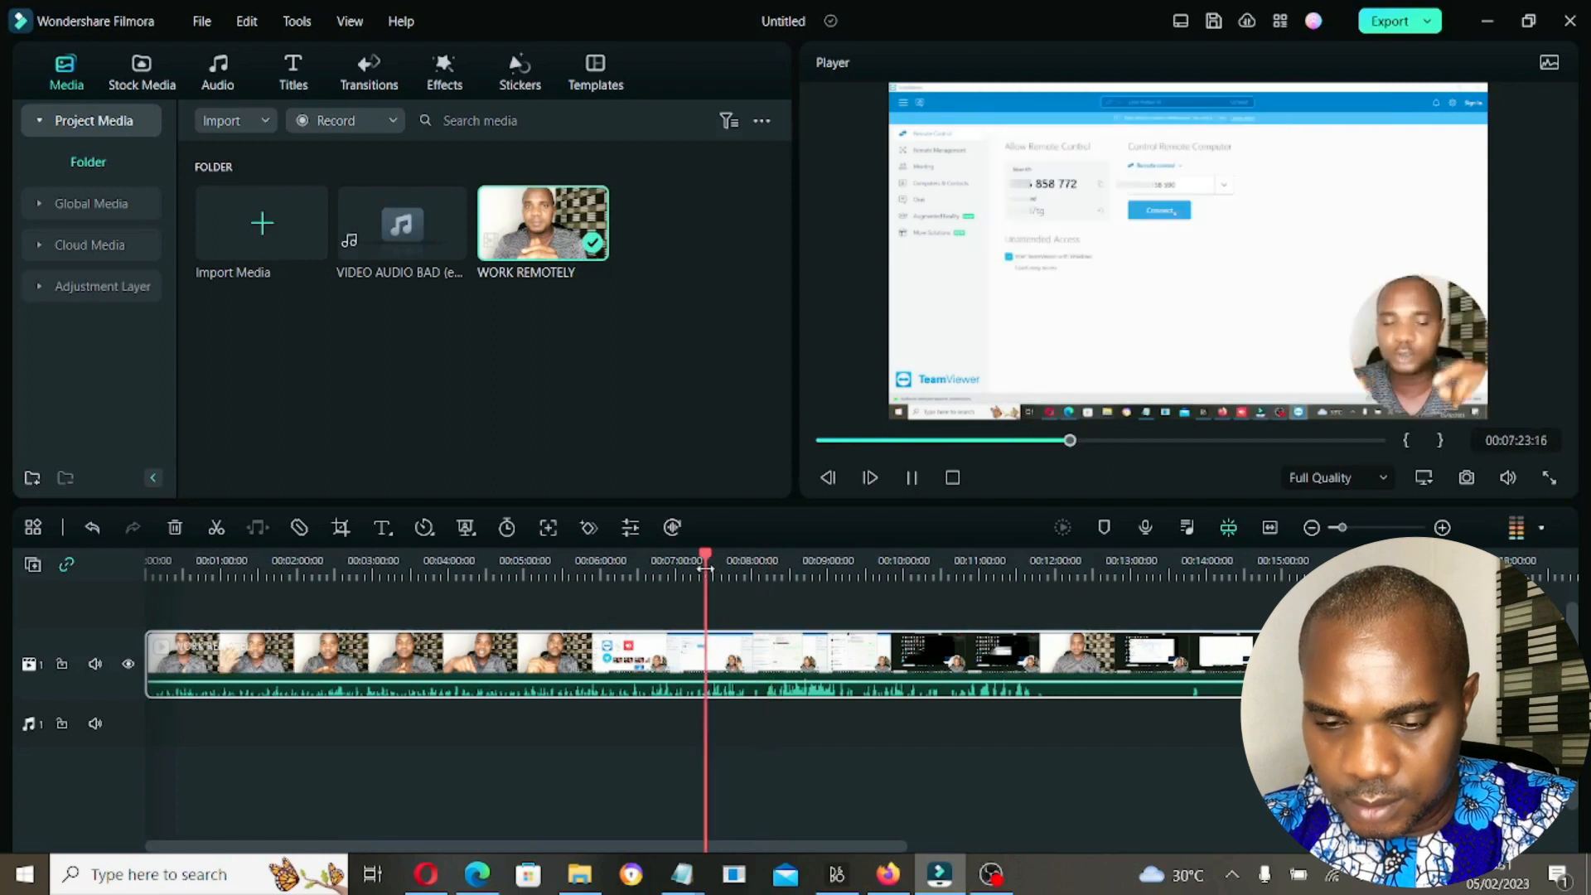
click(722, 571)
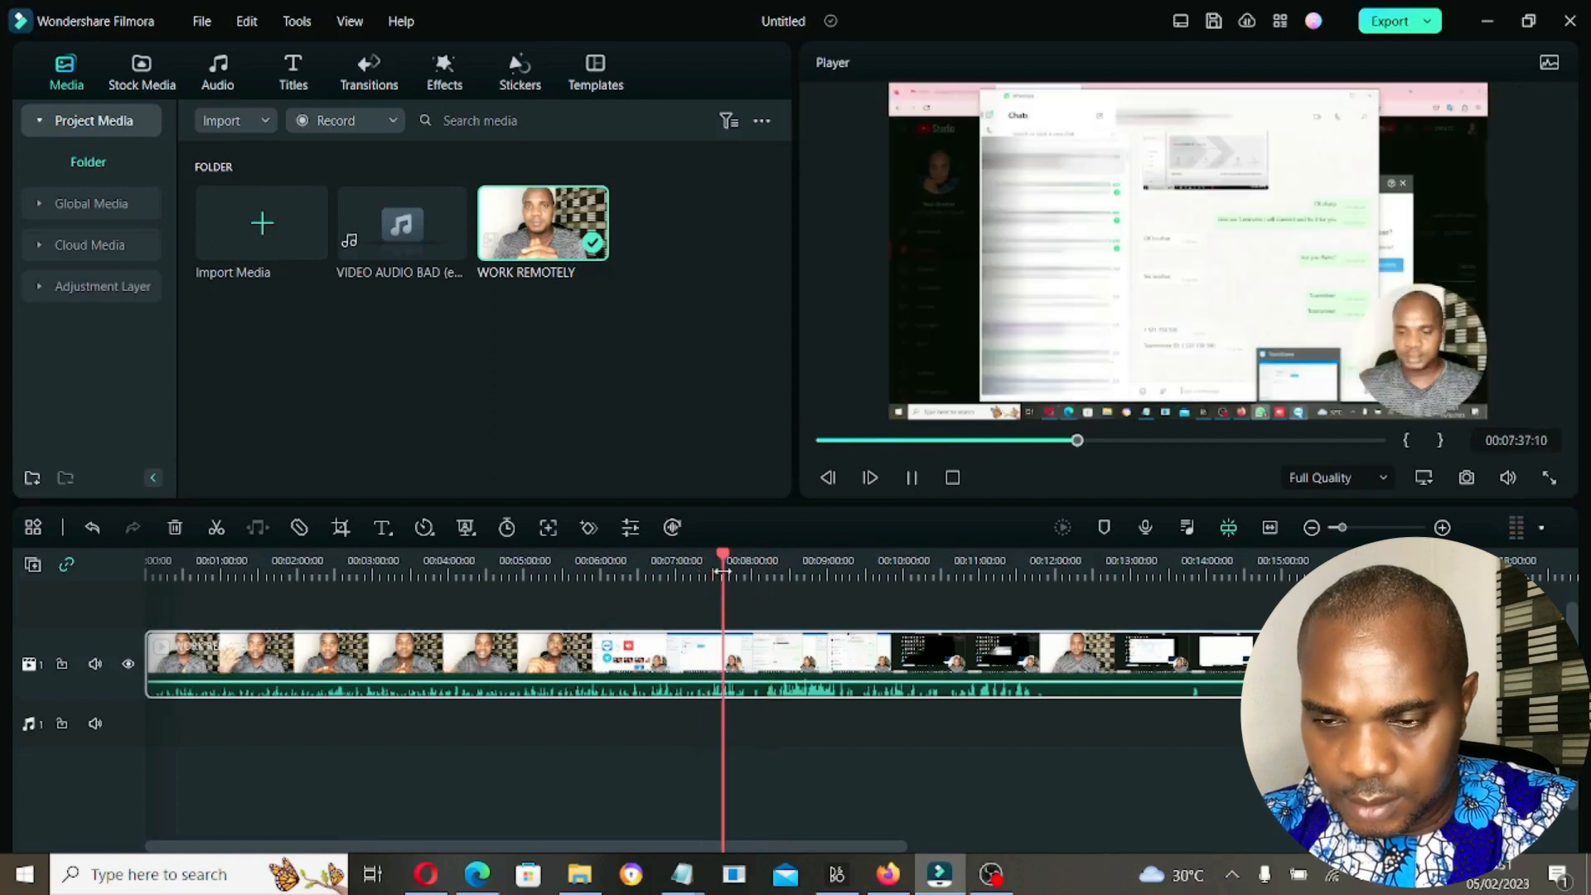
click(714, 570)
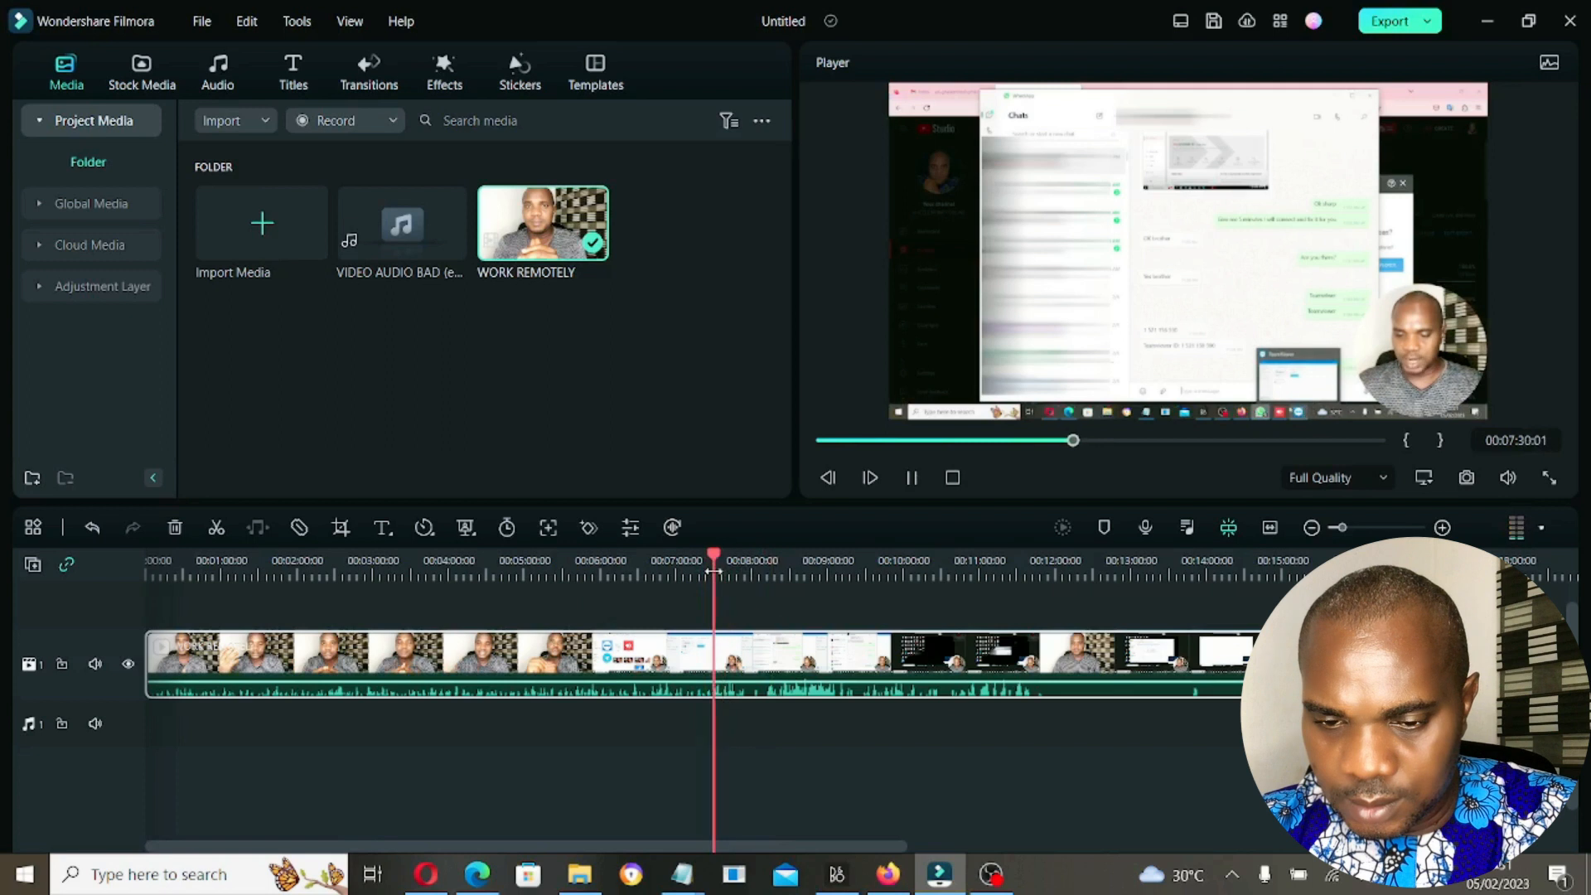
Pinpoint the start of the bad audio section by playing around 00:07:31 and split the WORK REMOTELY clip at 00:07:32:03
drag(1342, 528, 1361, 527)
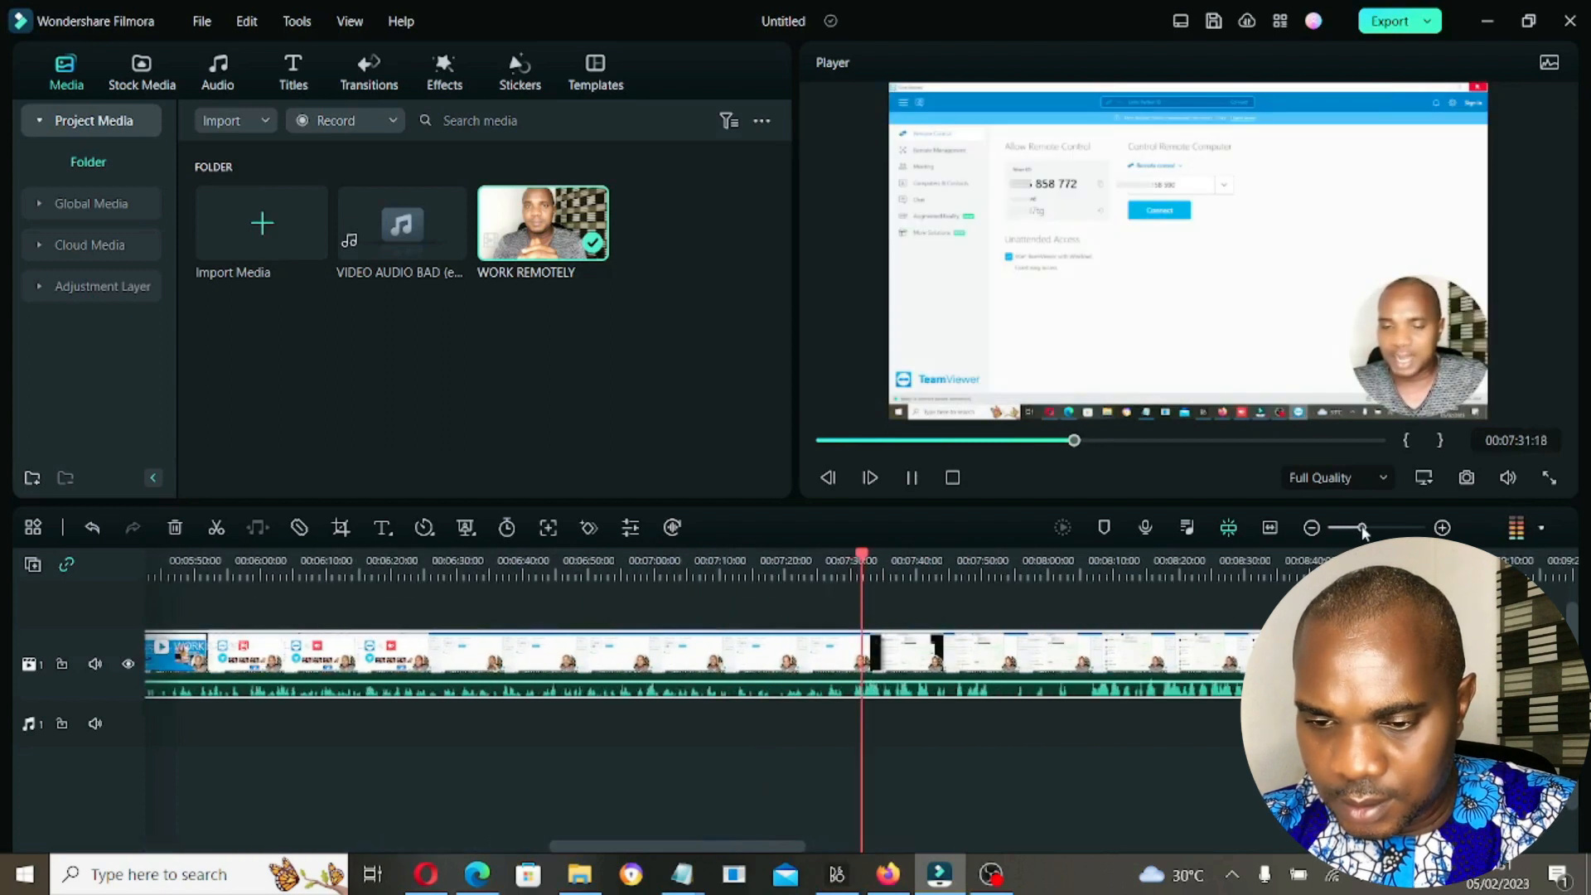
key(space)
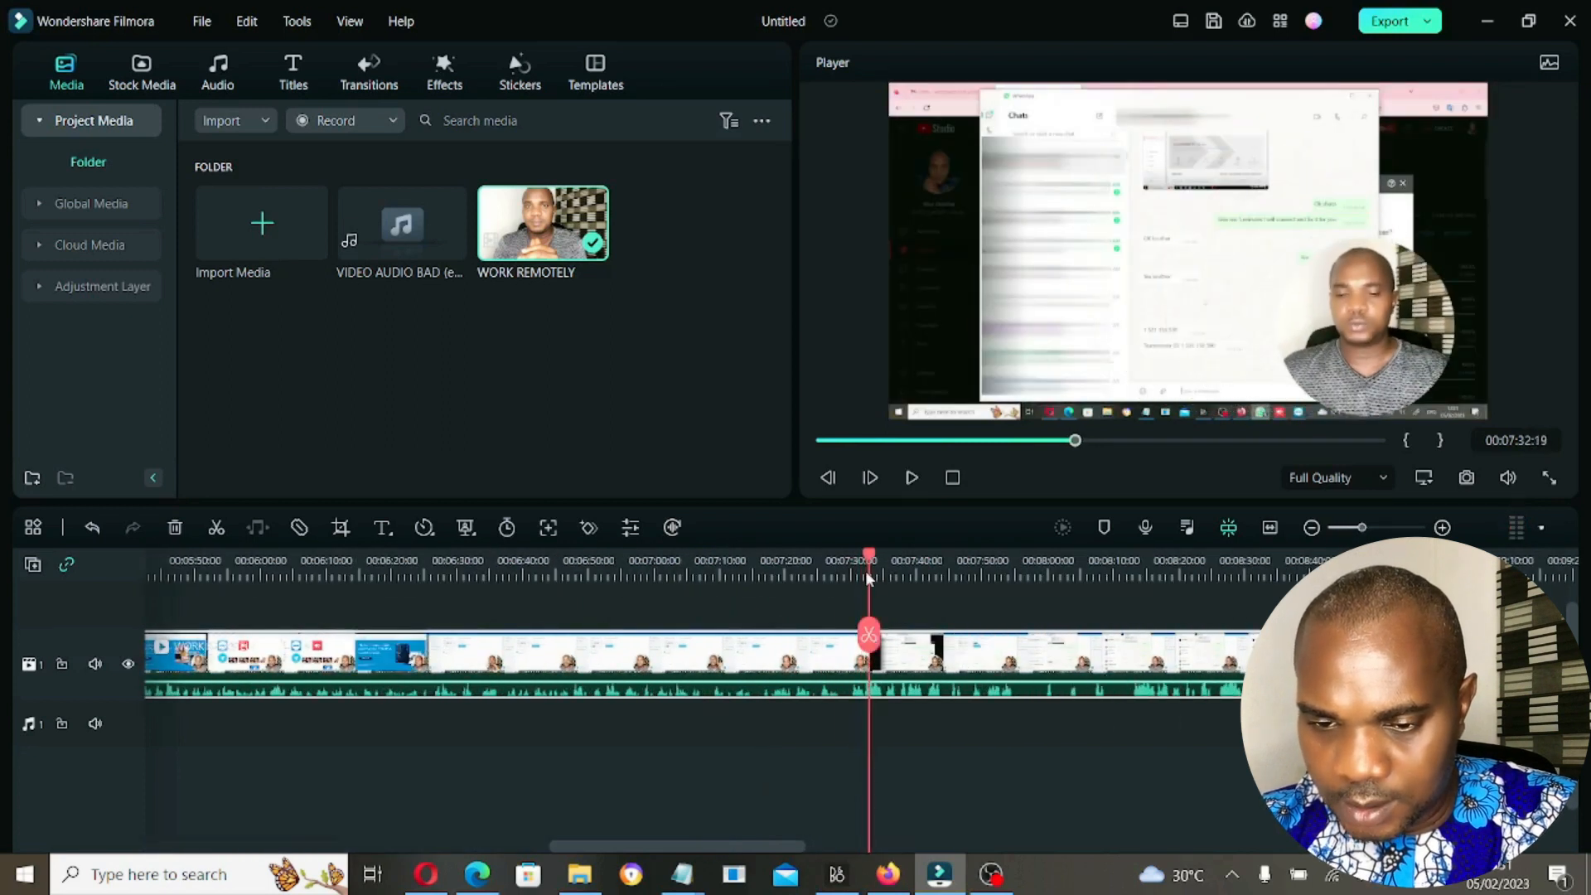
click(862, 578)
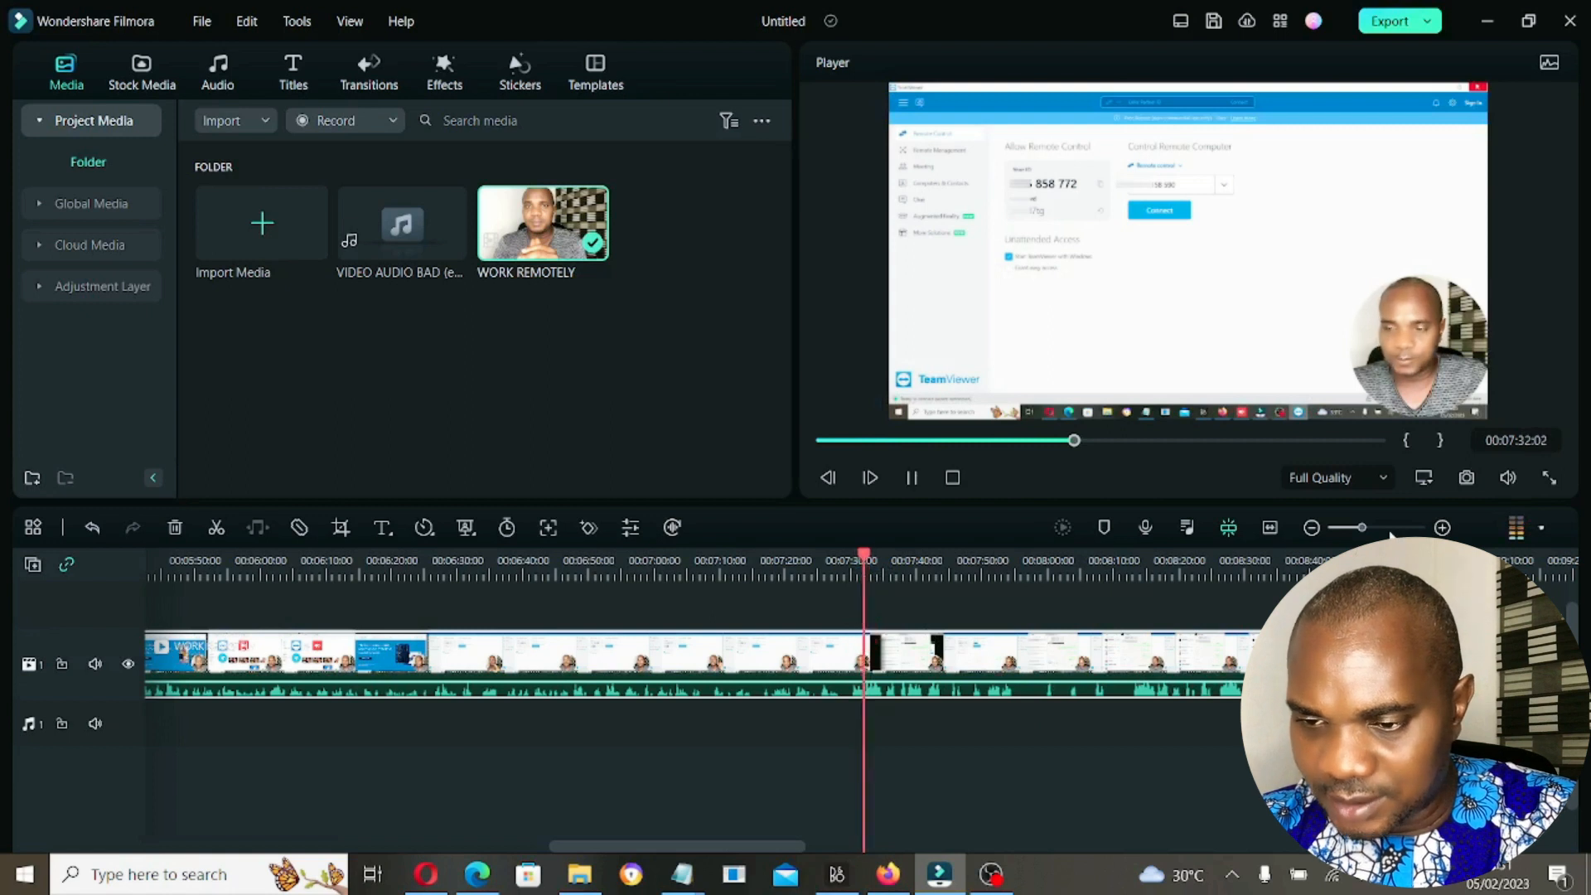
key(space)
key(space)
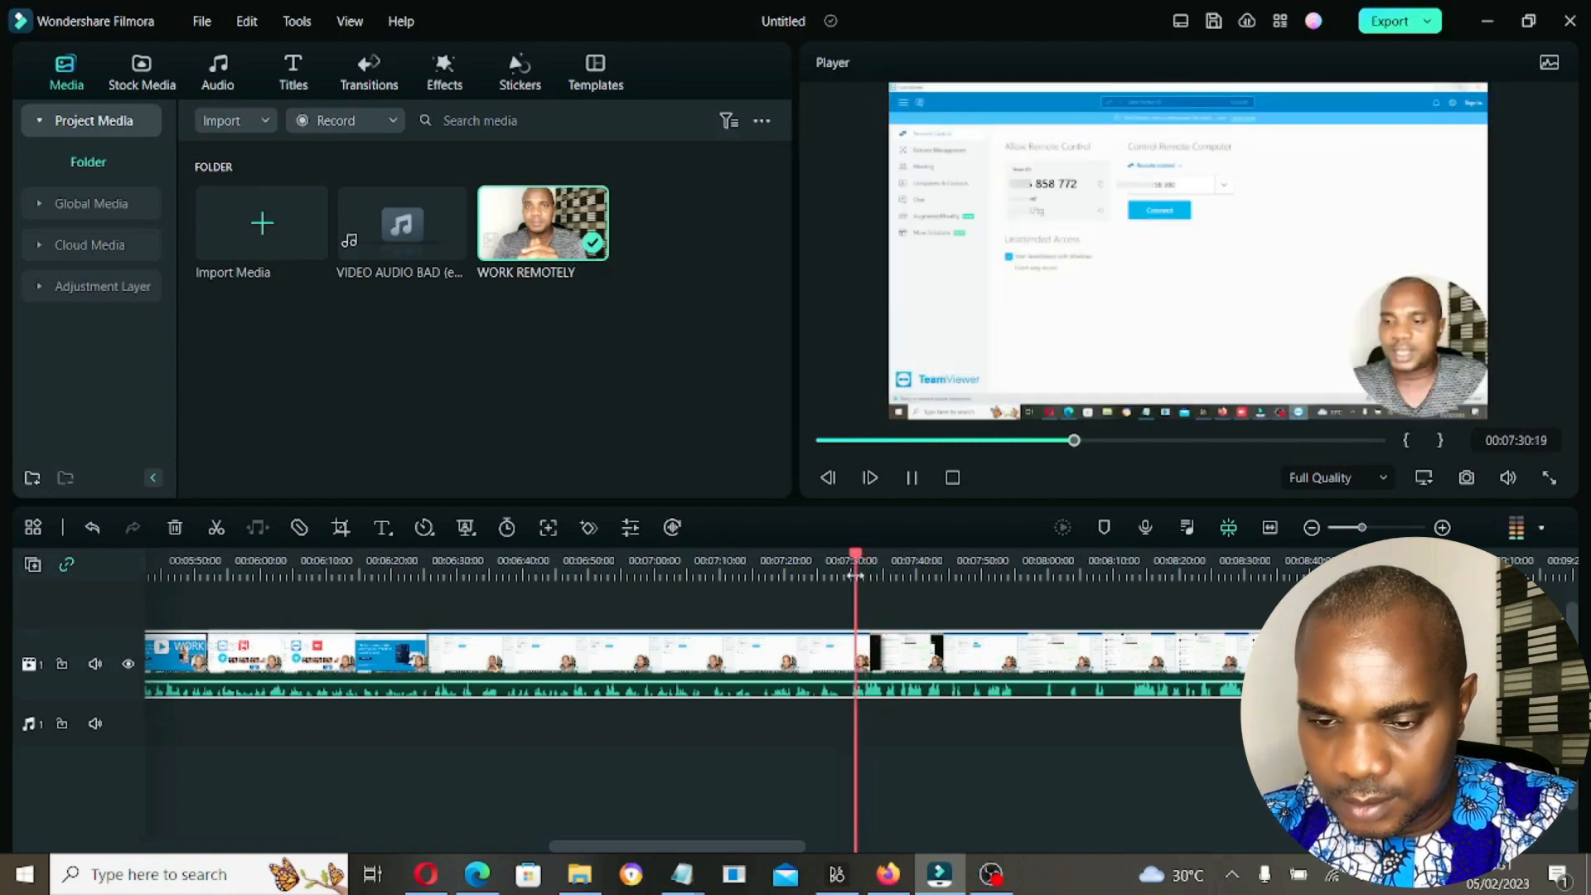
key(space)
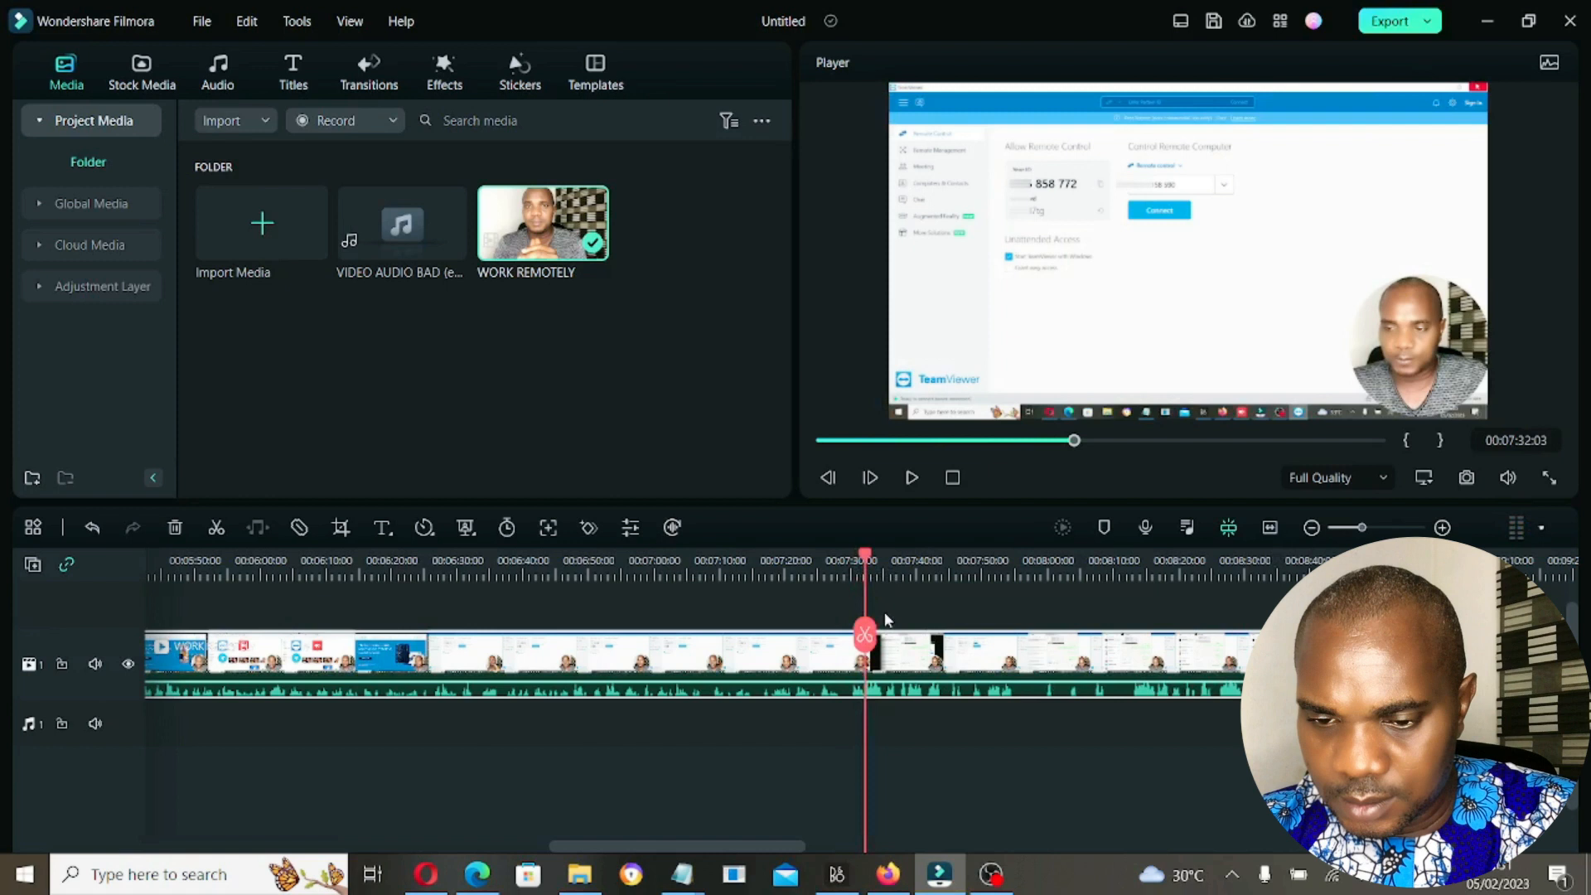
click(864, 636)
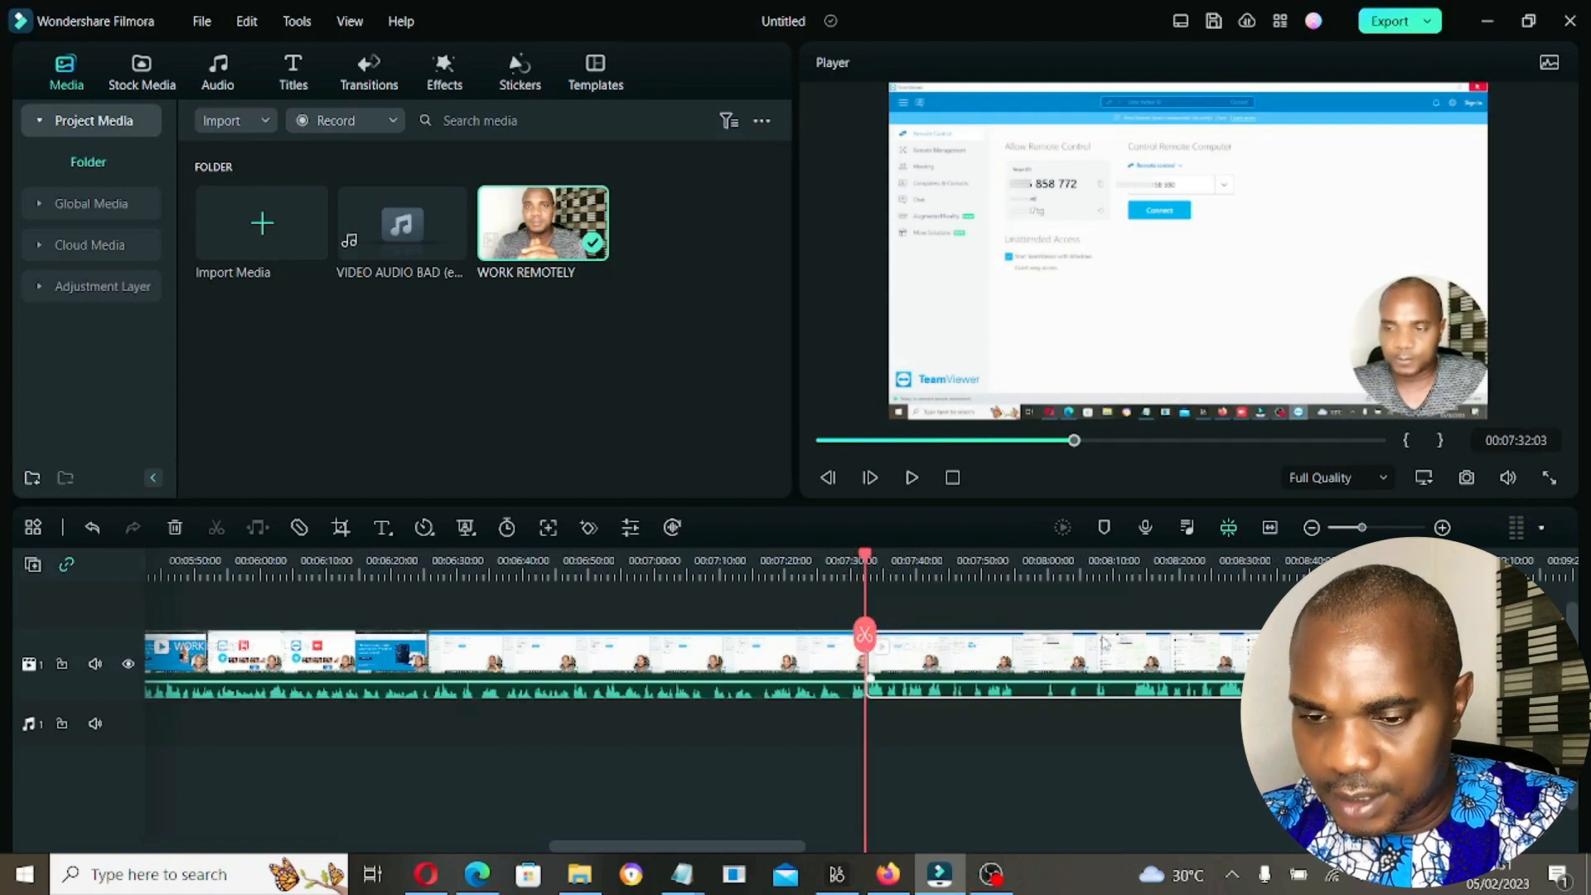
Place VIDEO AUDIO BAD (enhanced) on the audio track starting exactly at the 00:07:32:03 cut
drag(1363, 534, 1406, 530)
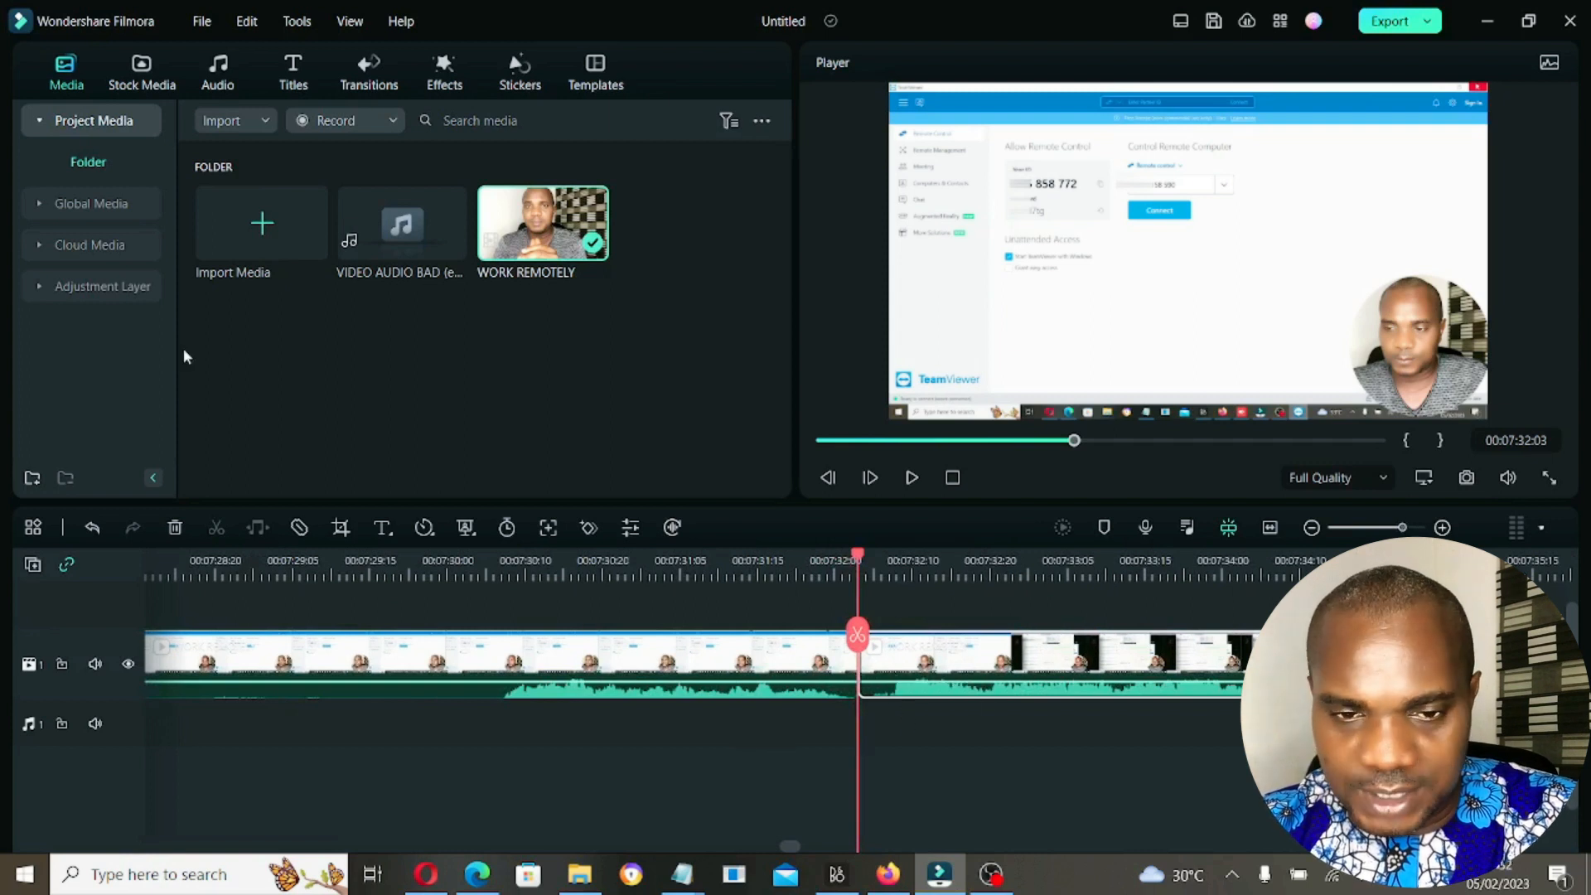
drag(382, 242, 881, 719)
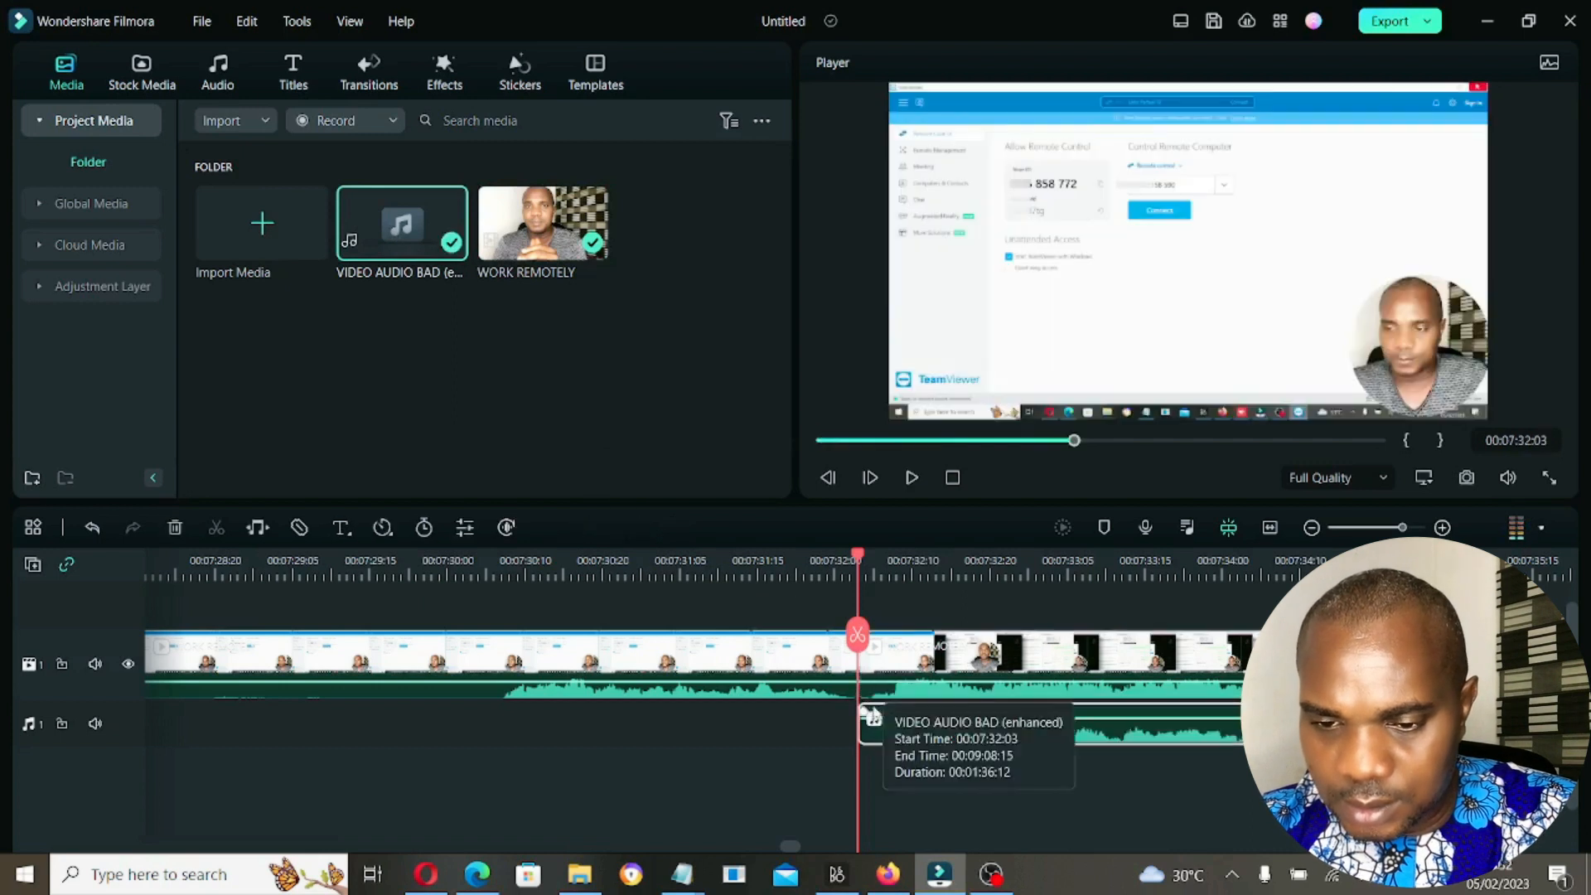
click(1418, 527)
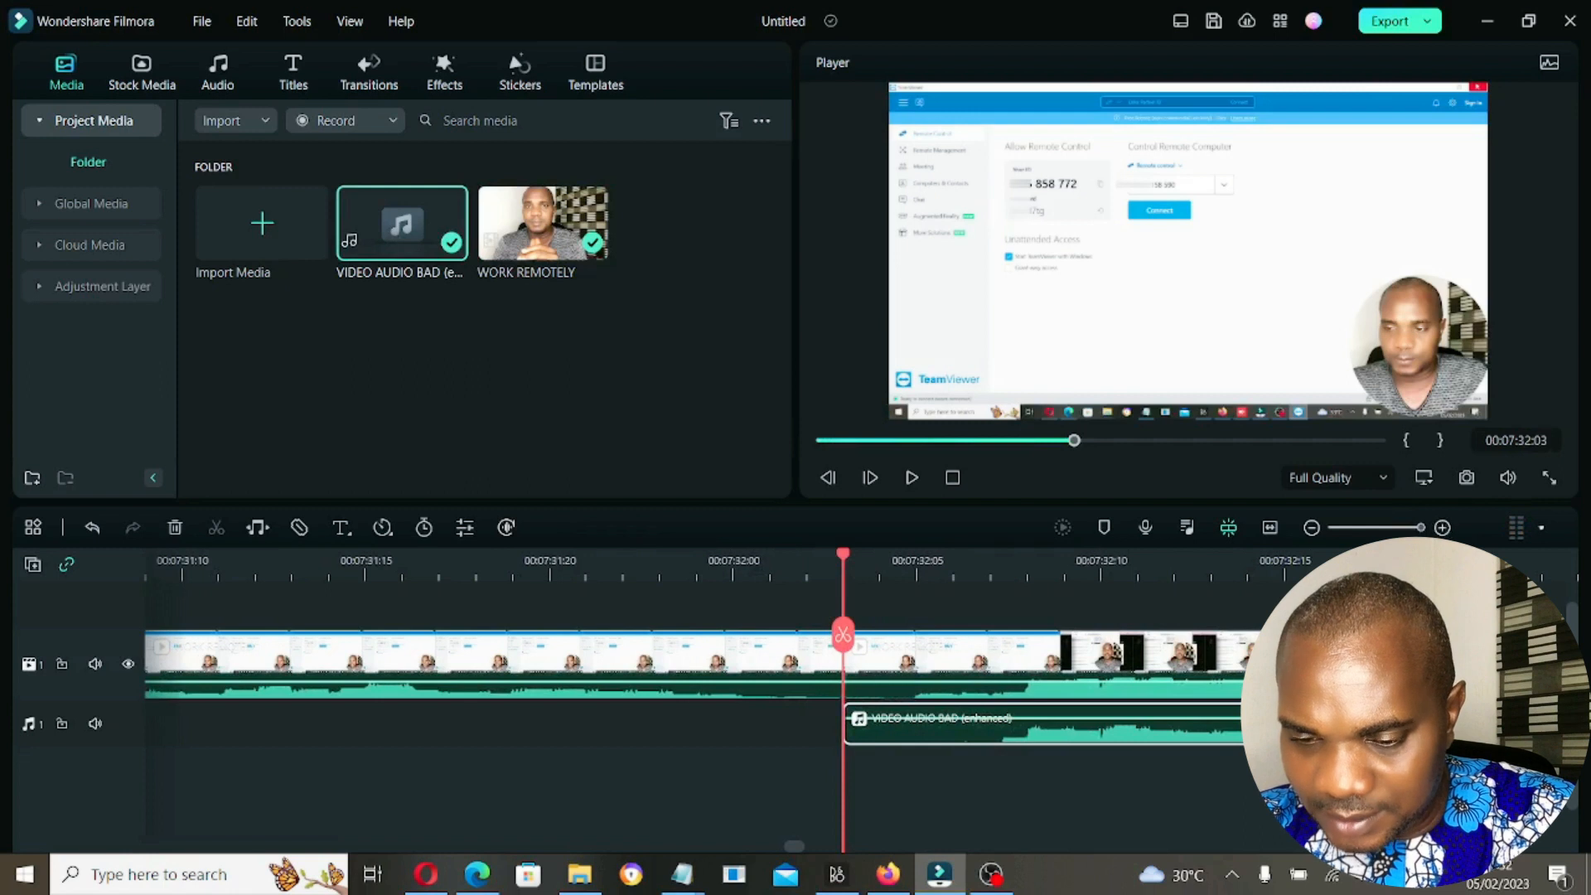
drag(1414, 530, 1407, 531)
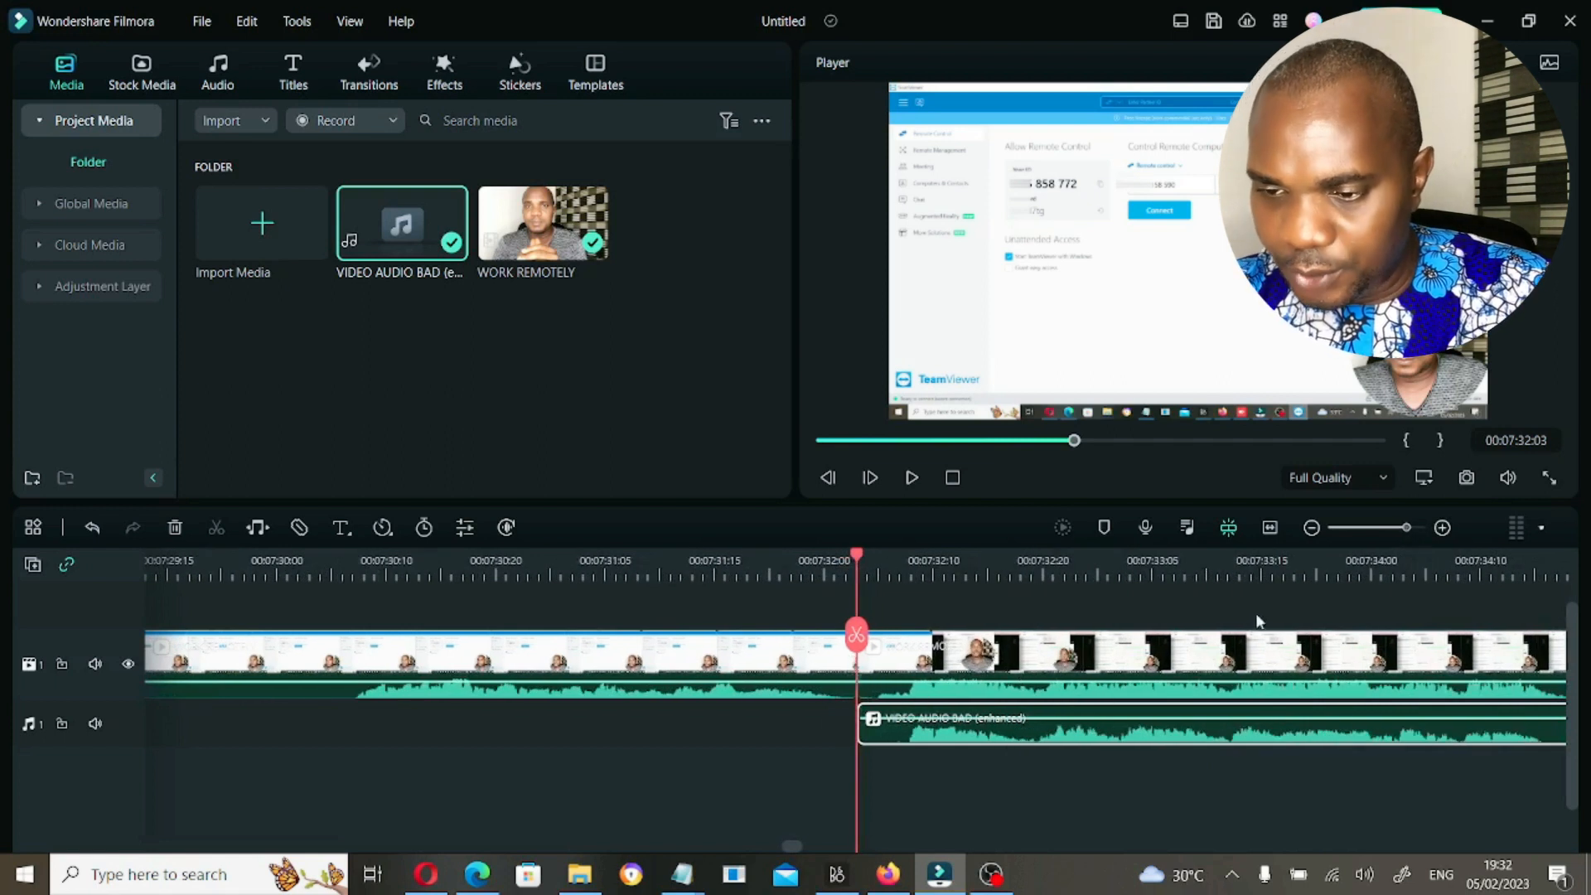
Split the video and enhanced audio at 00:09:08:14, near the end of the audio, and delete the leftover audio piece
drag(1408, 531, 1350, 537)
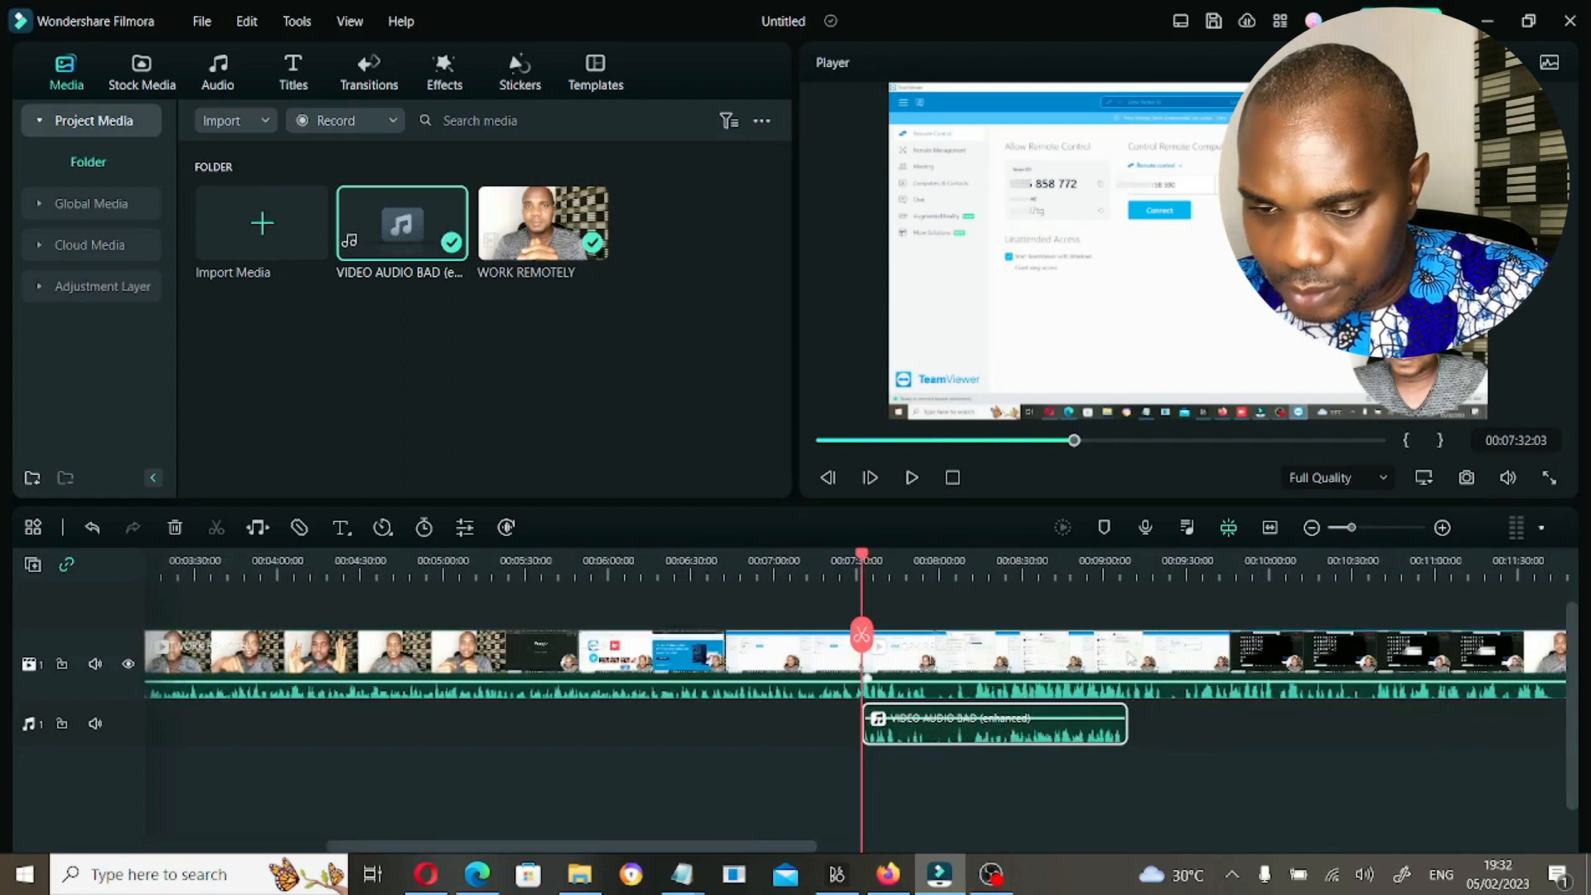
click(1125, 578)
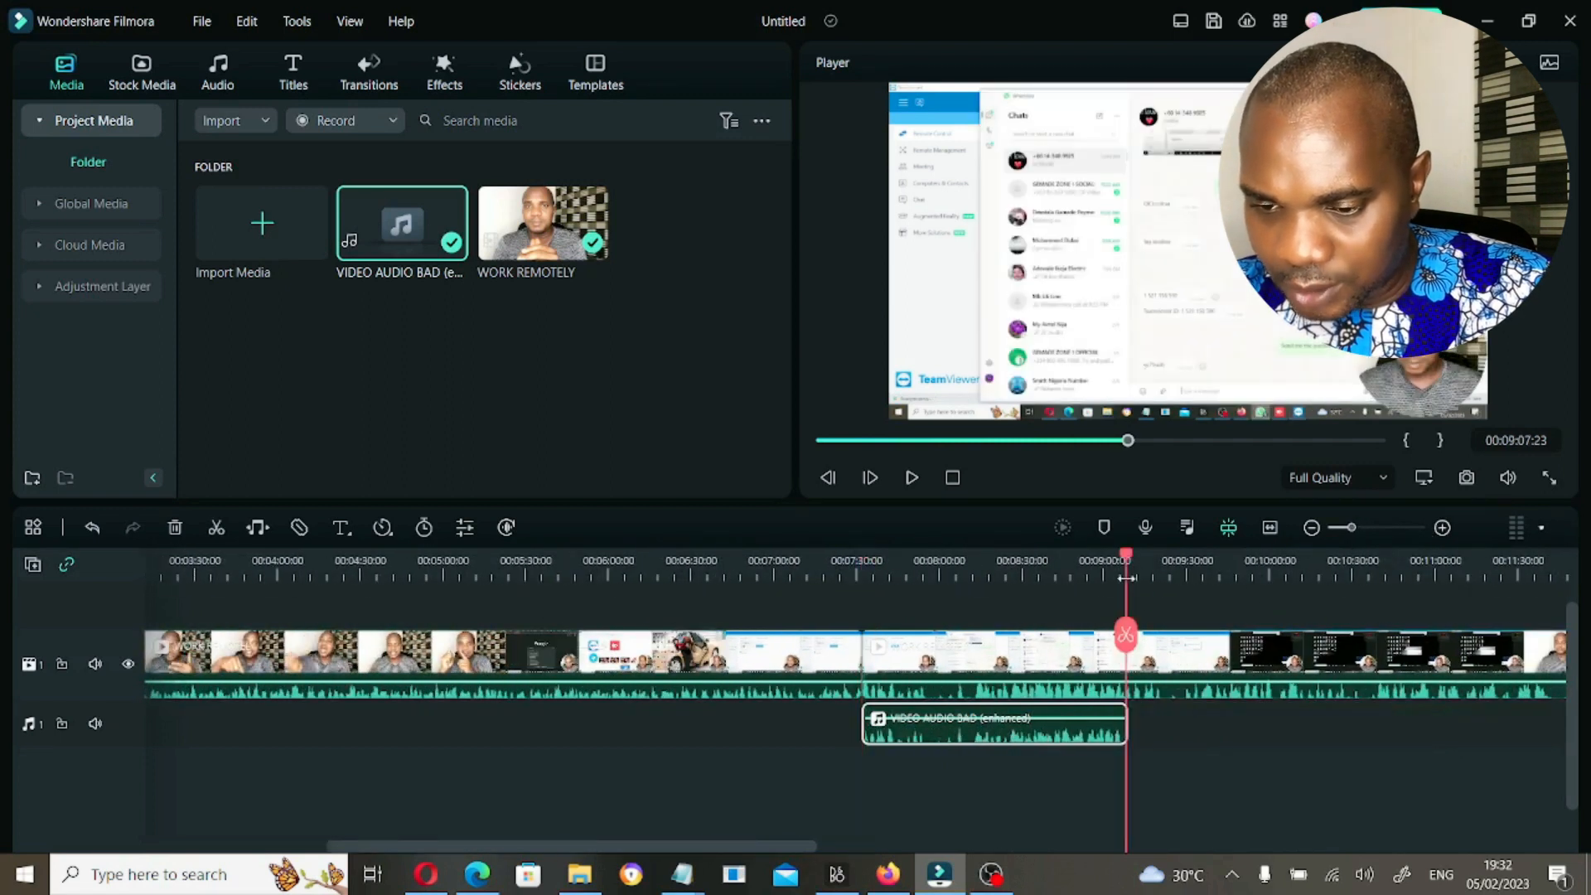
drag(1358, 535, 1409, 534)
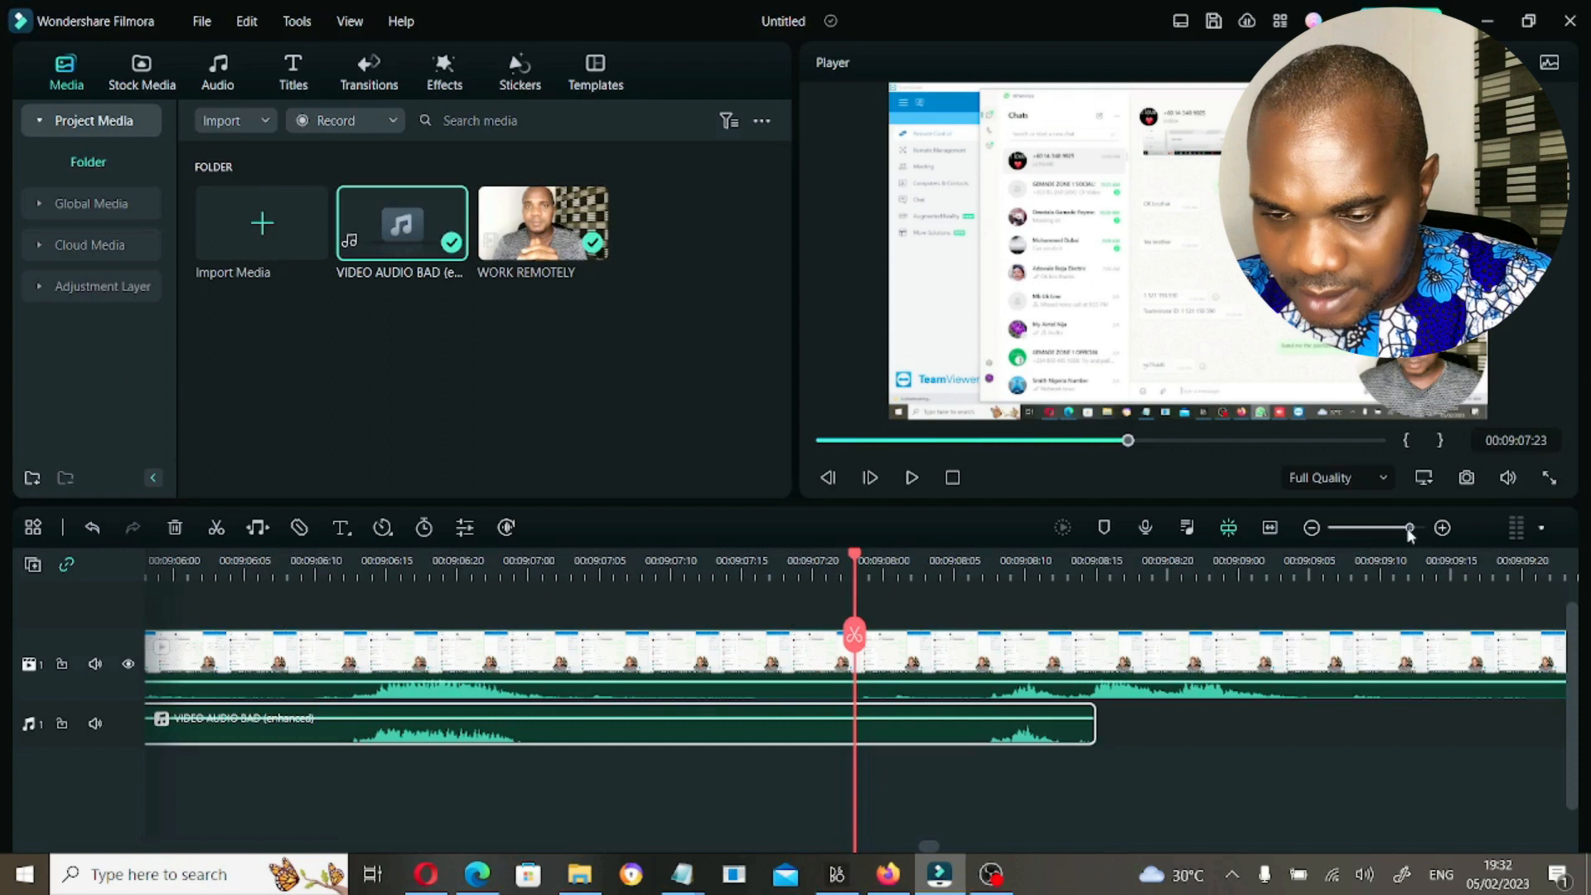
click(1074, 577)
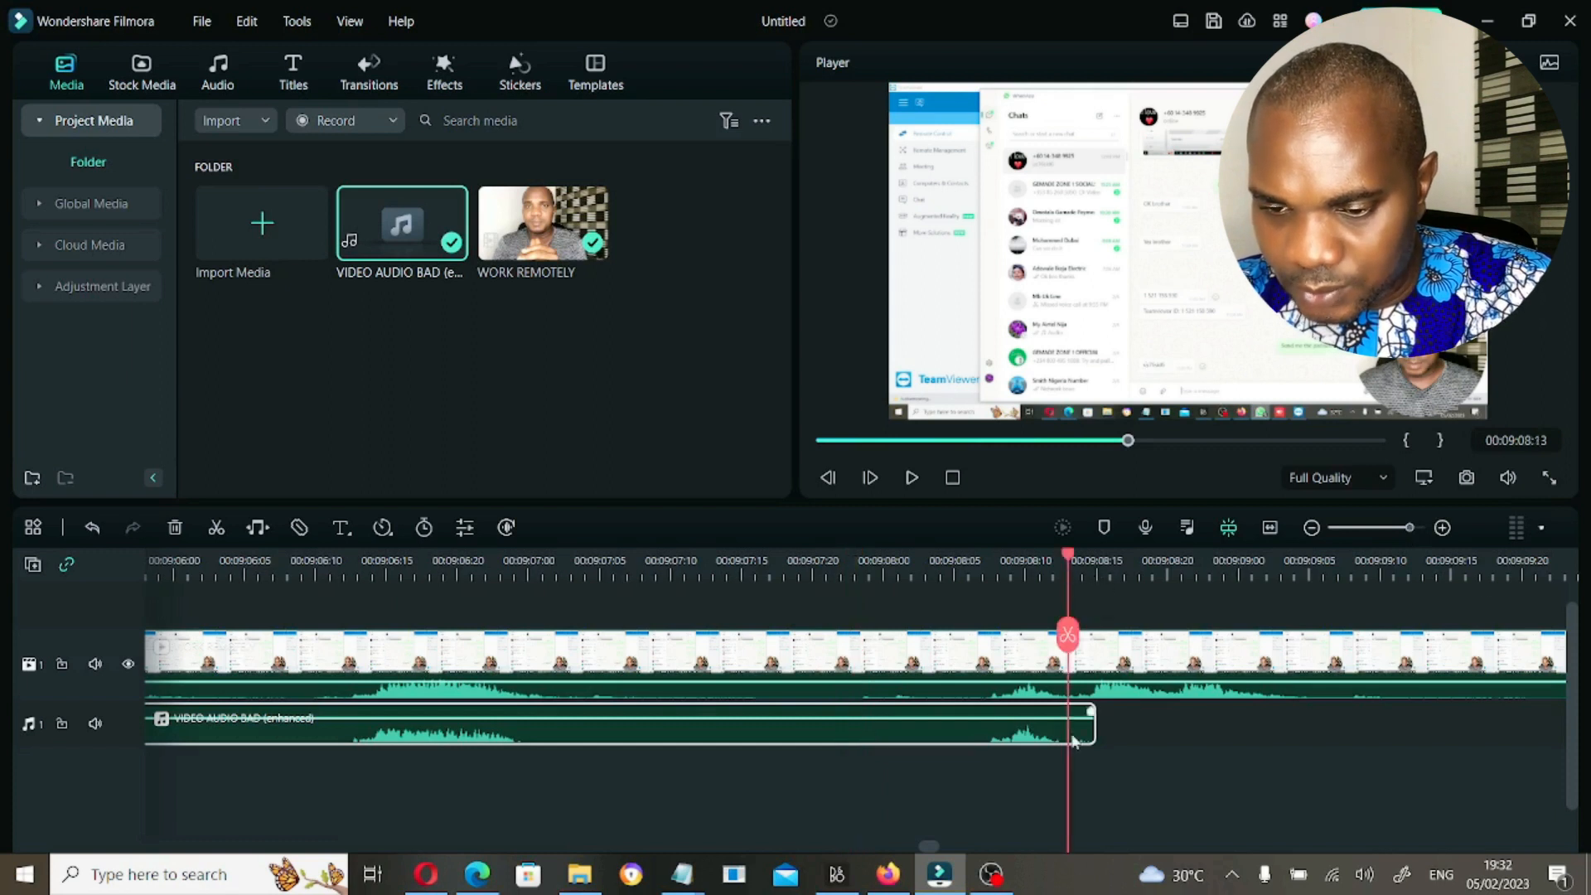
click(1078, 561)
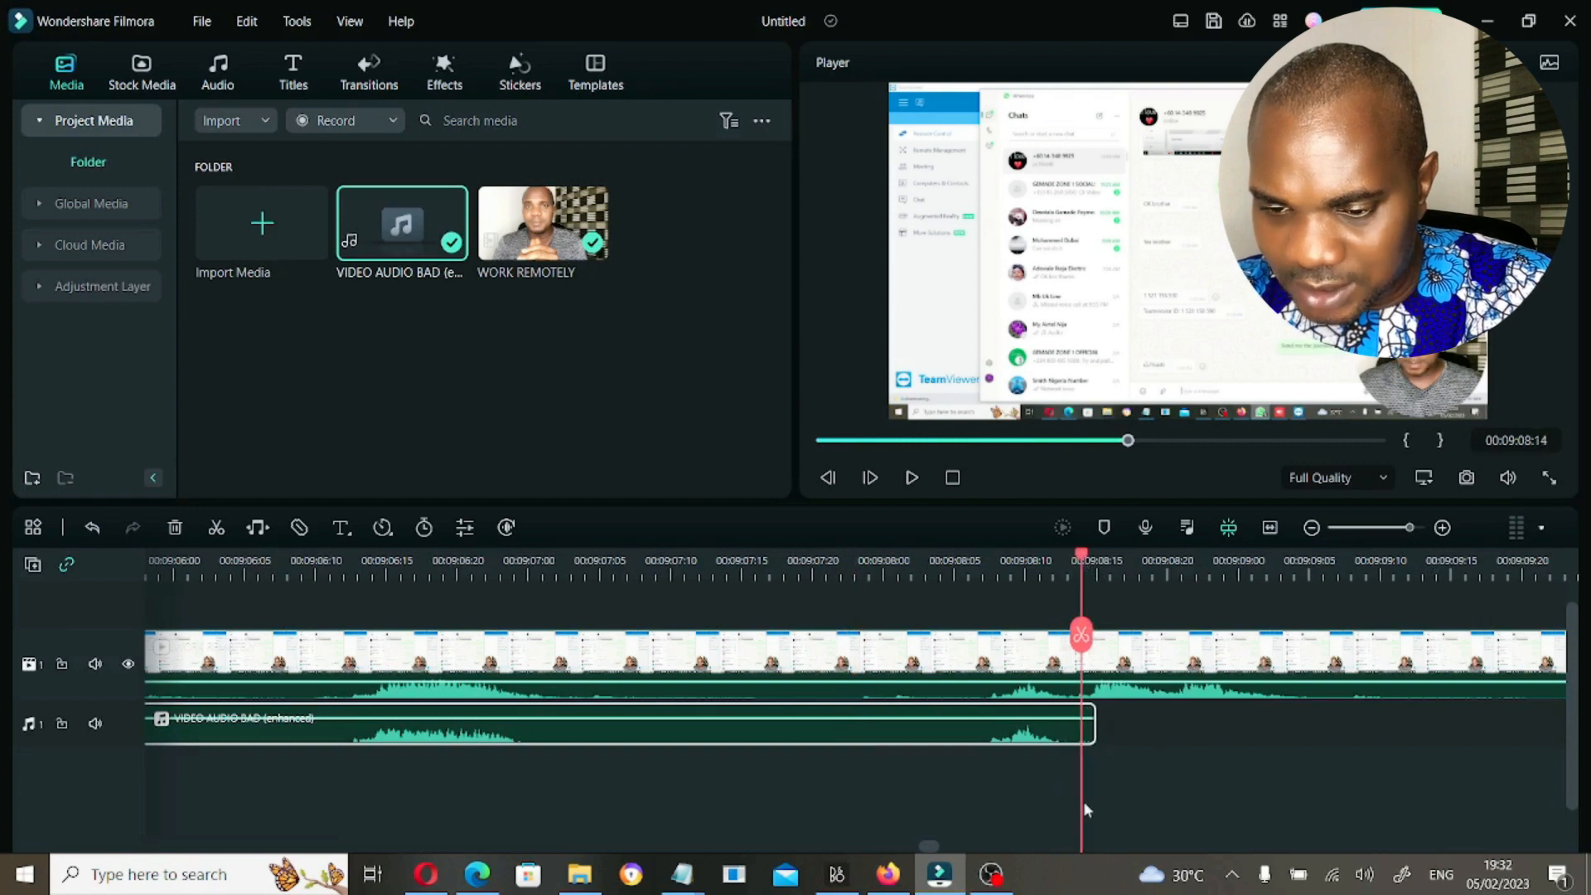
click(1081, 635)
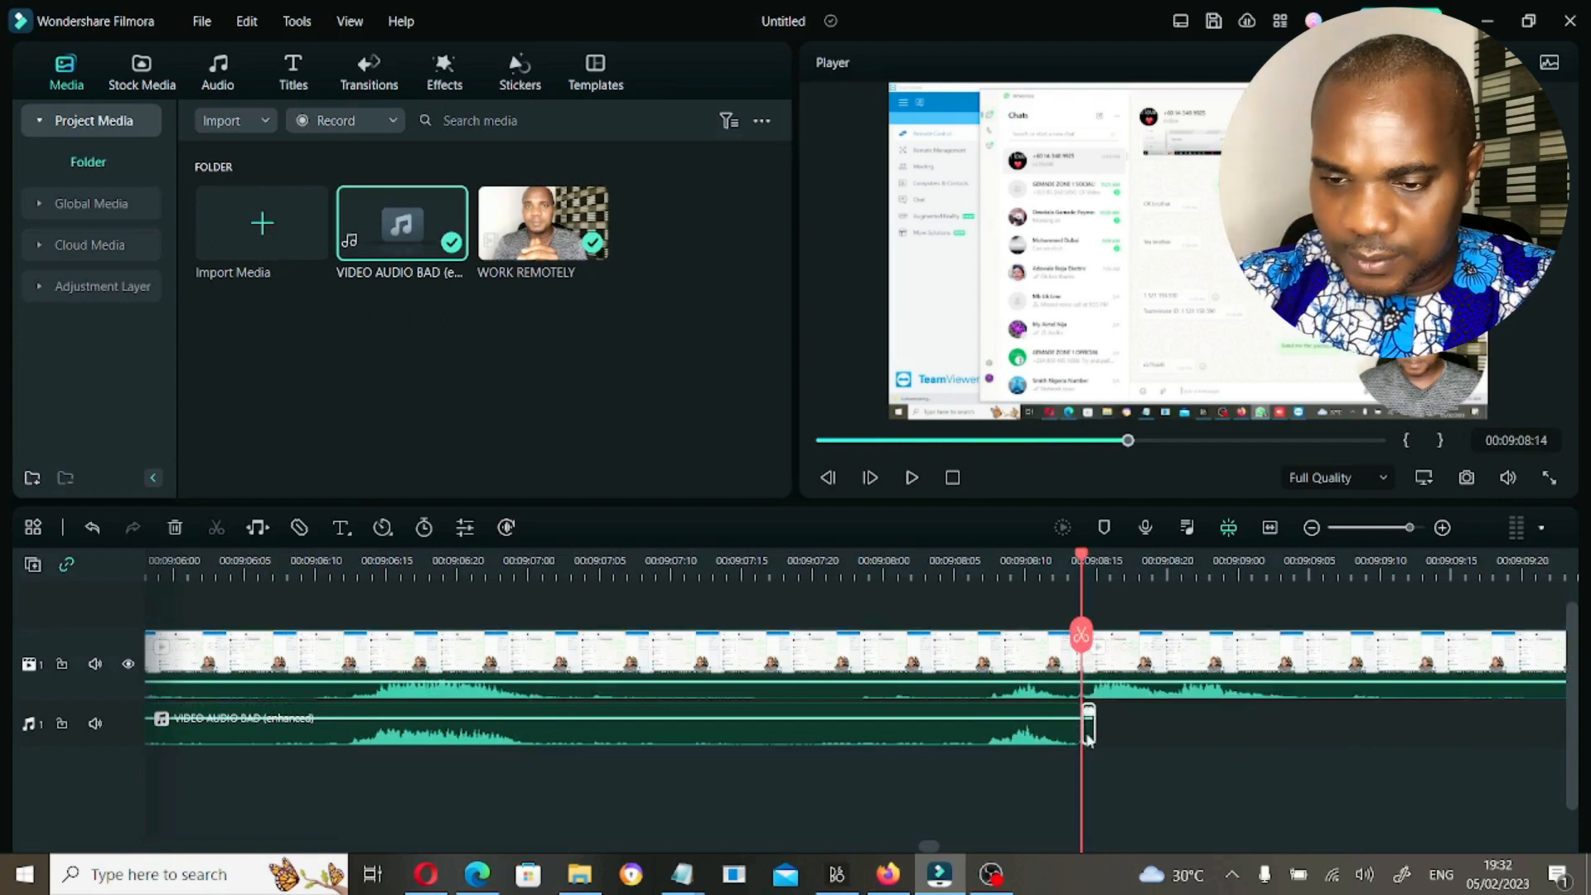
click(1090, 740)
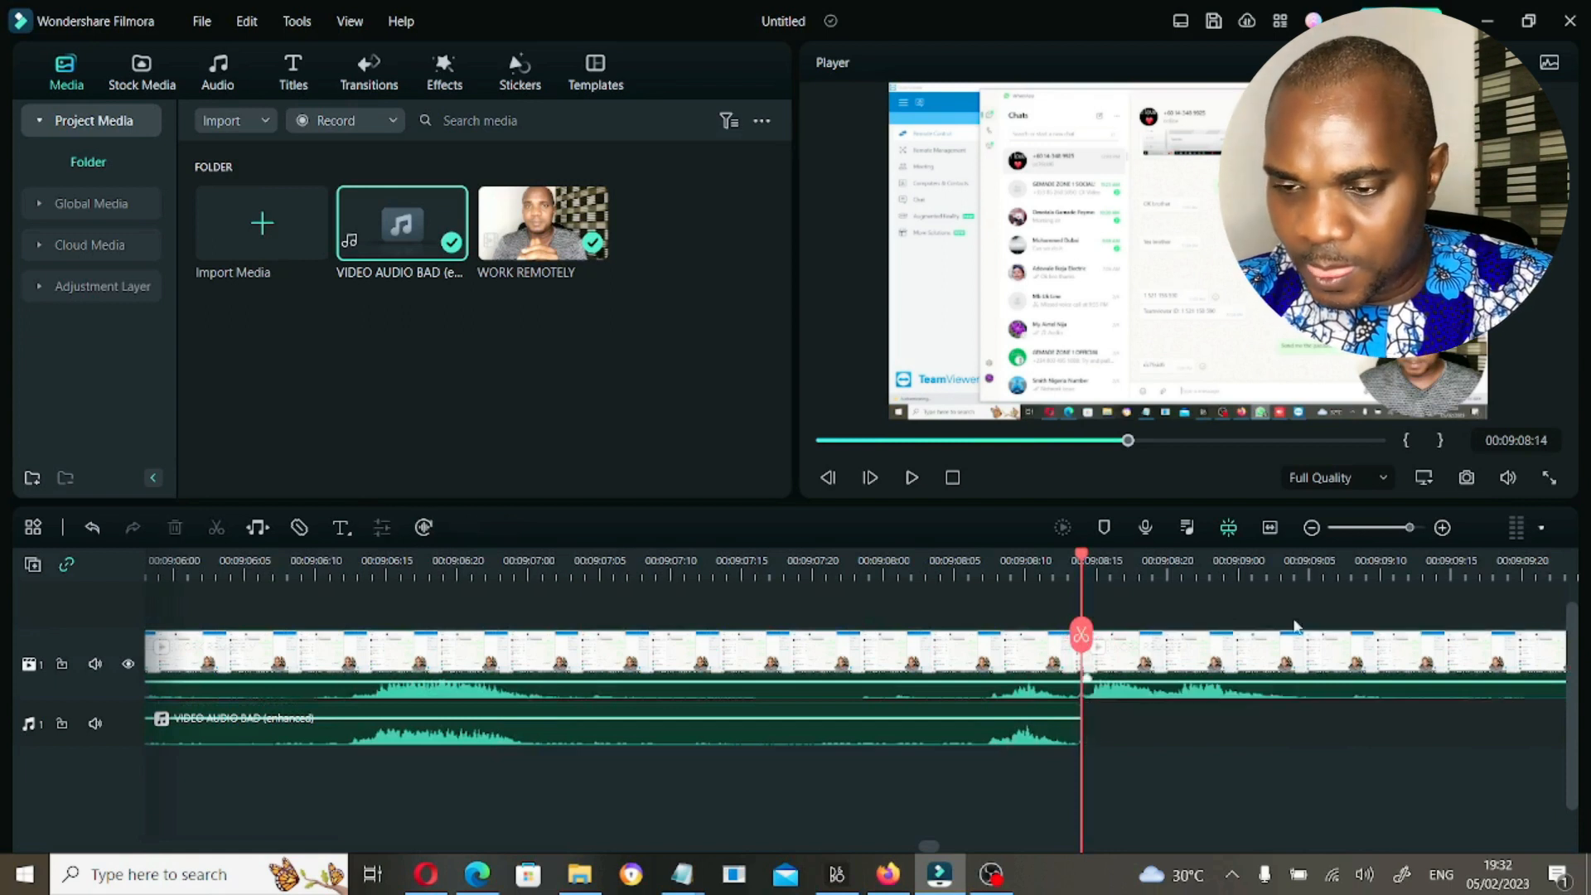
Select the video segment between the two cuts, check its waveform against the enhanced audio, and play both from 00:07:32:04
drag(1406, 535, 1410, 530)
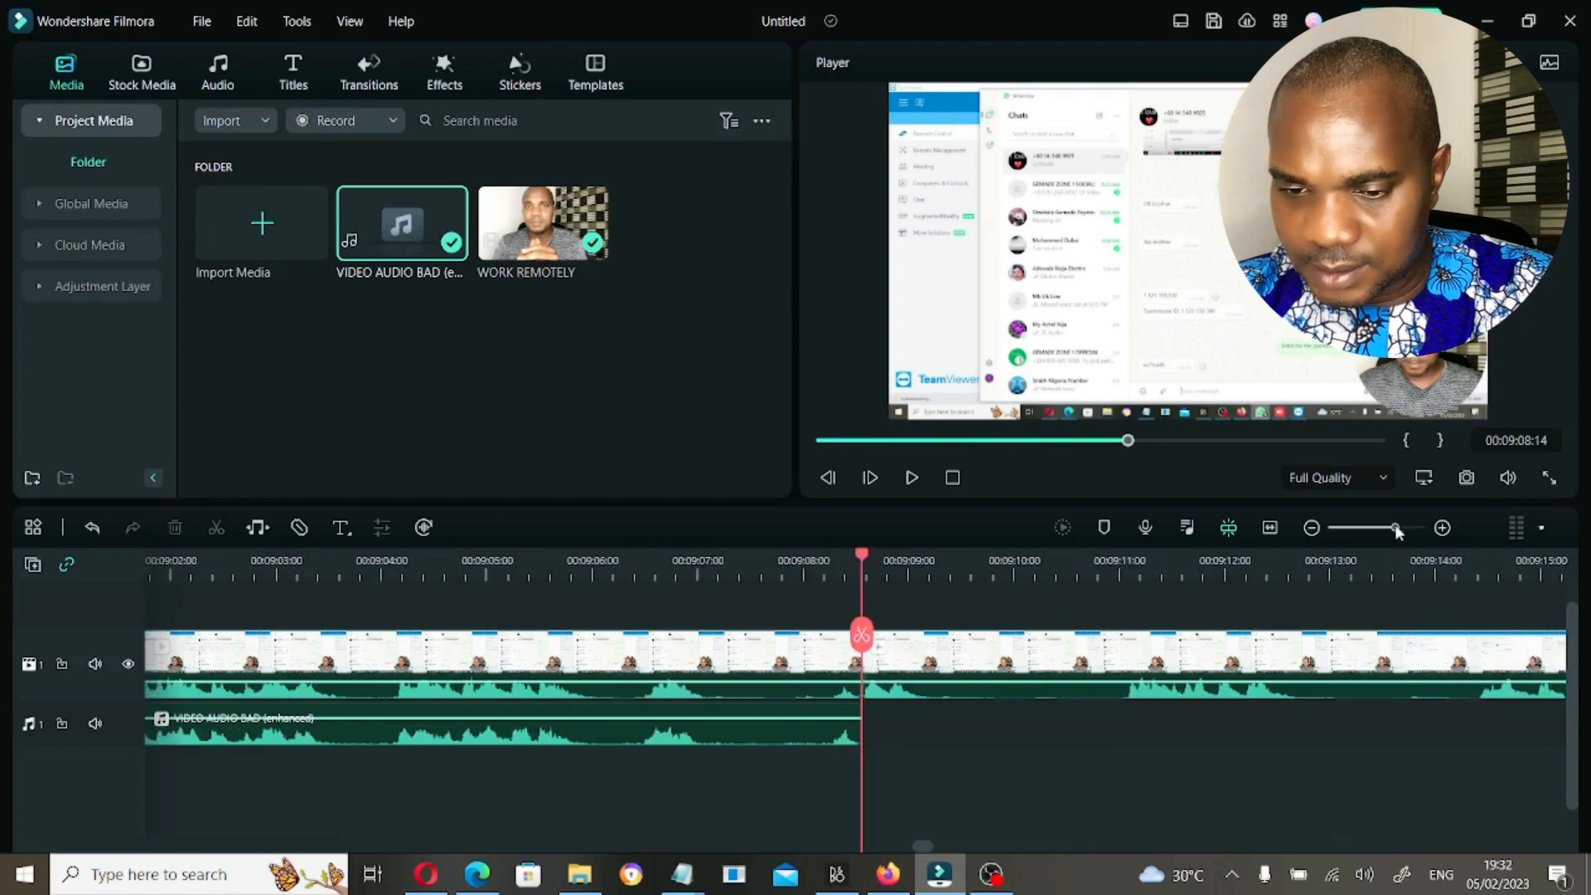
click(618, 651)
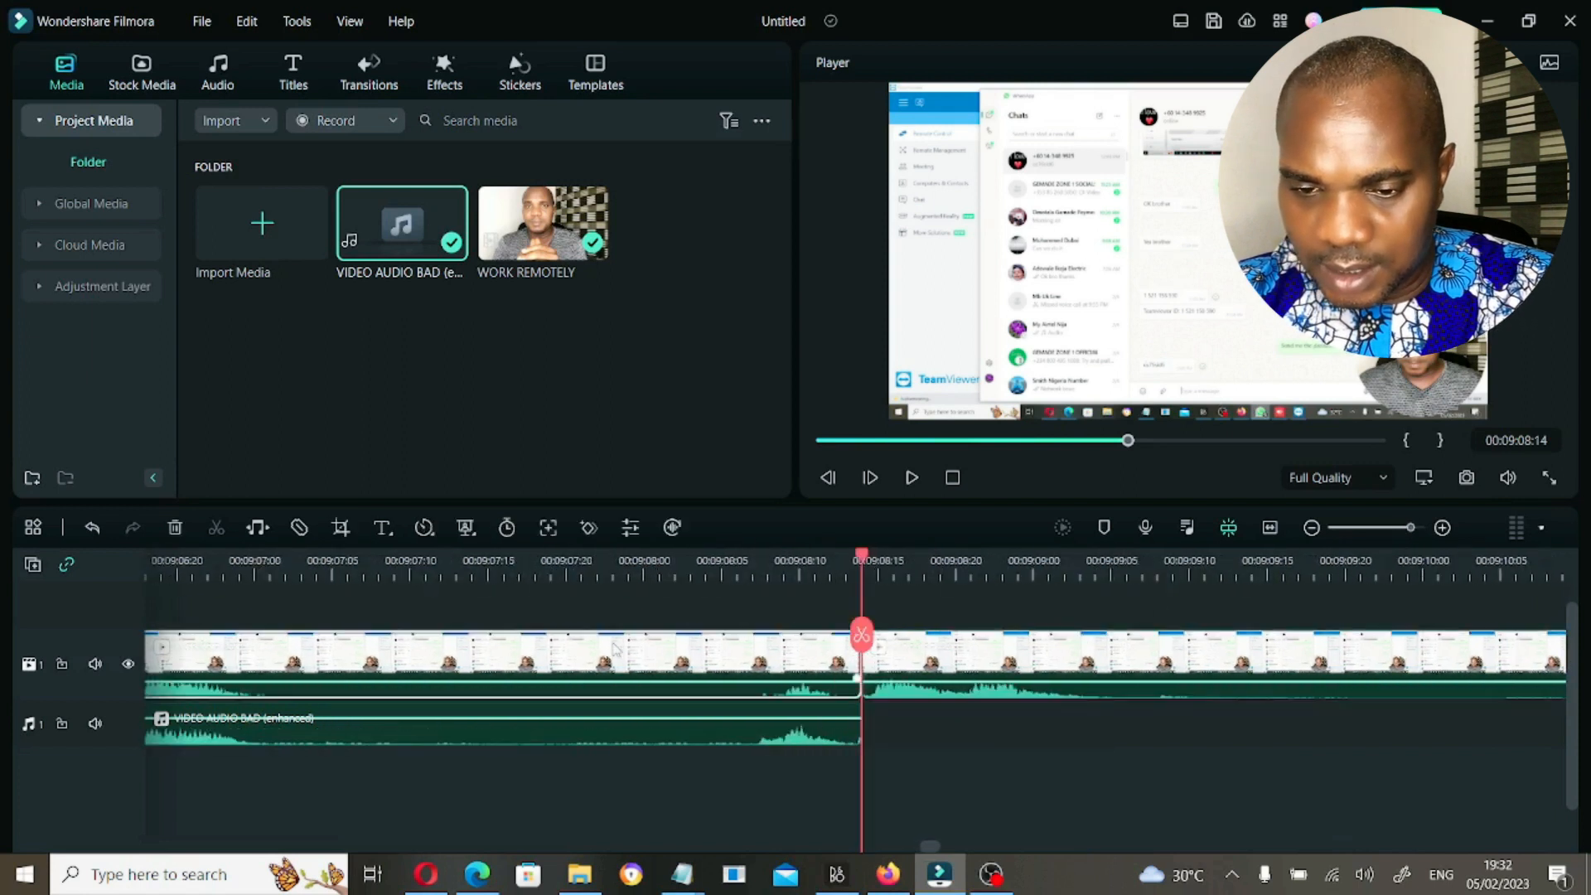
drag(1406, 534, 1362, 543)
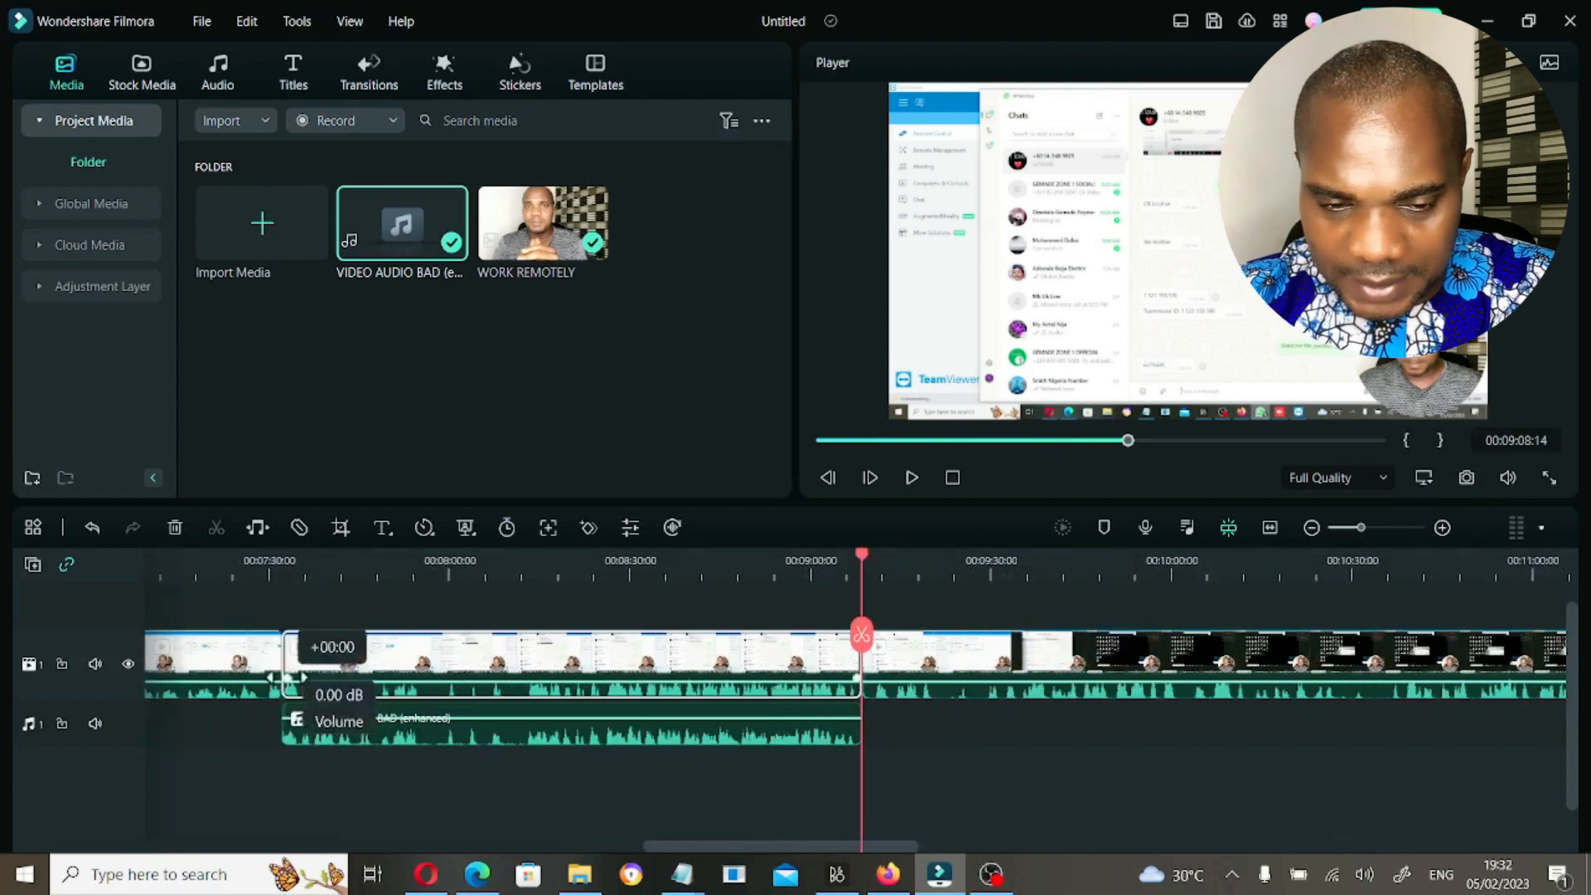
click(292, 578)
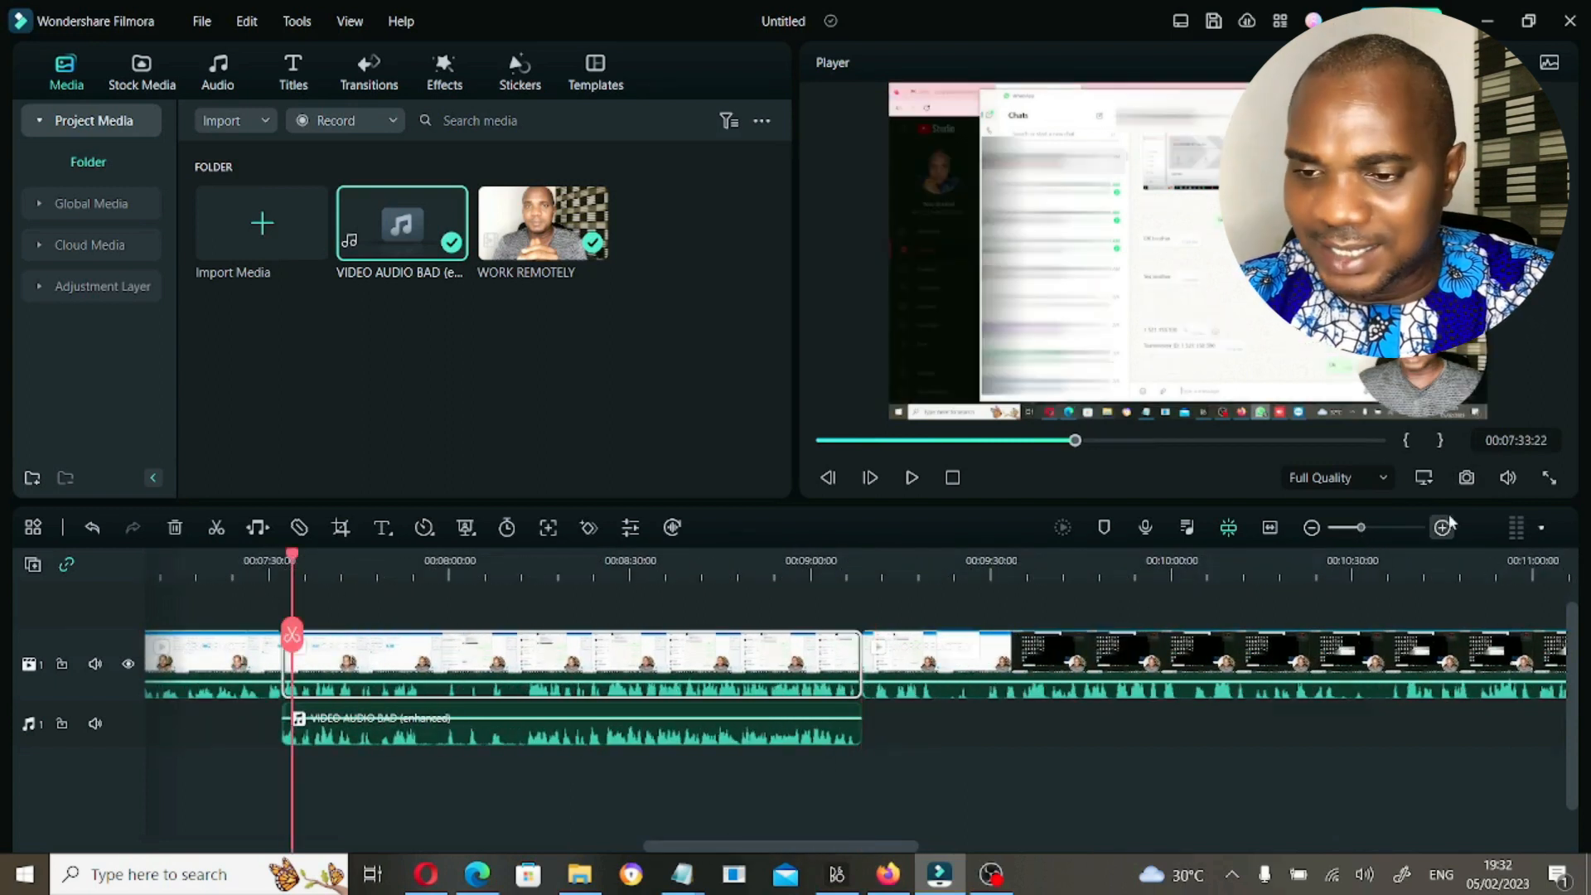
drag(1362, 527, 1414, 536)
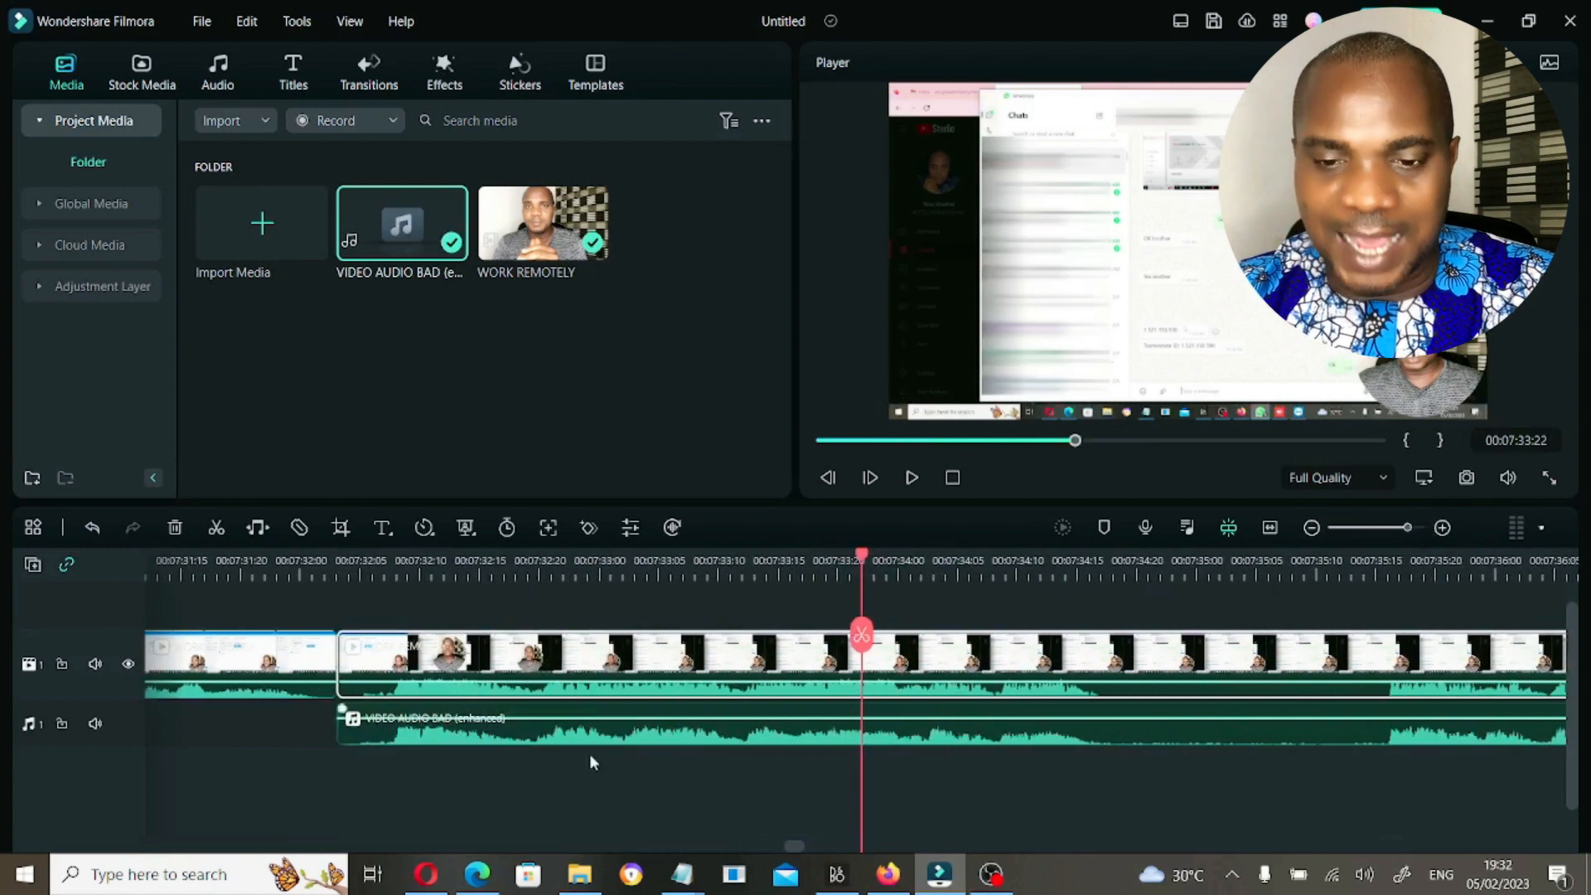
click(346, 566)
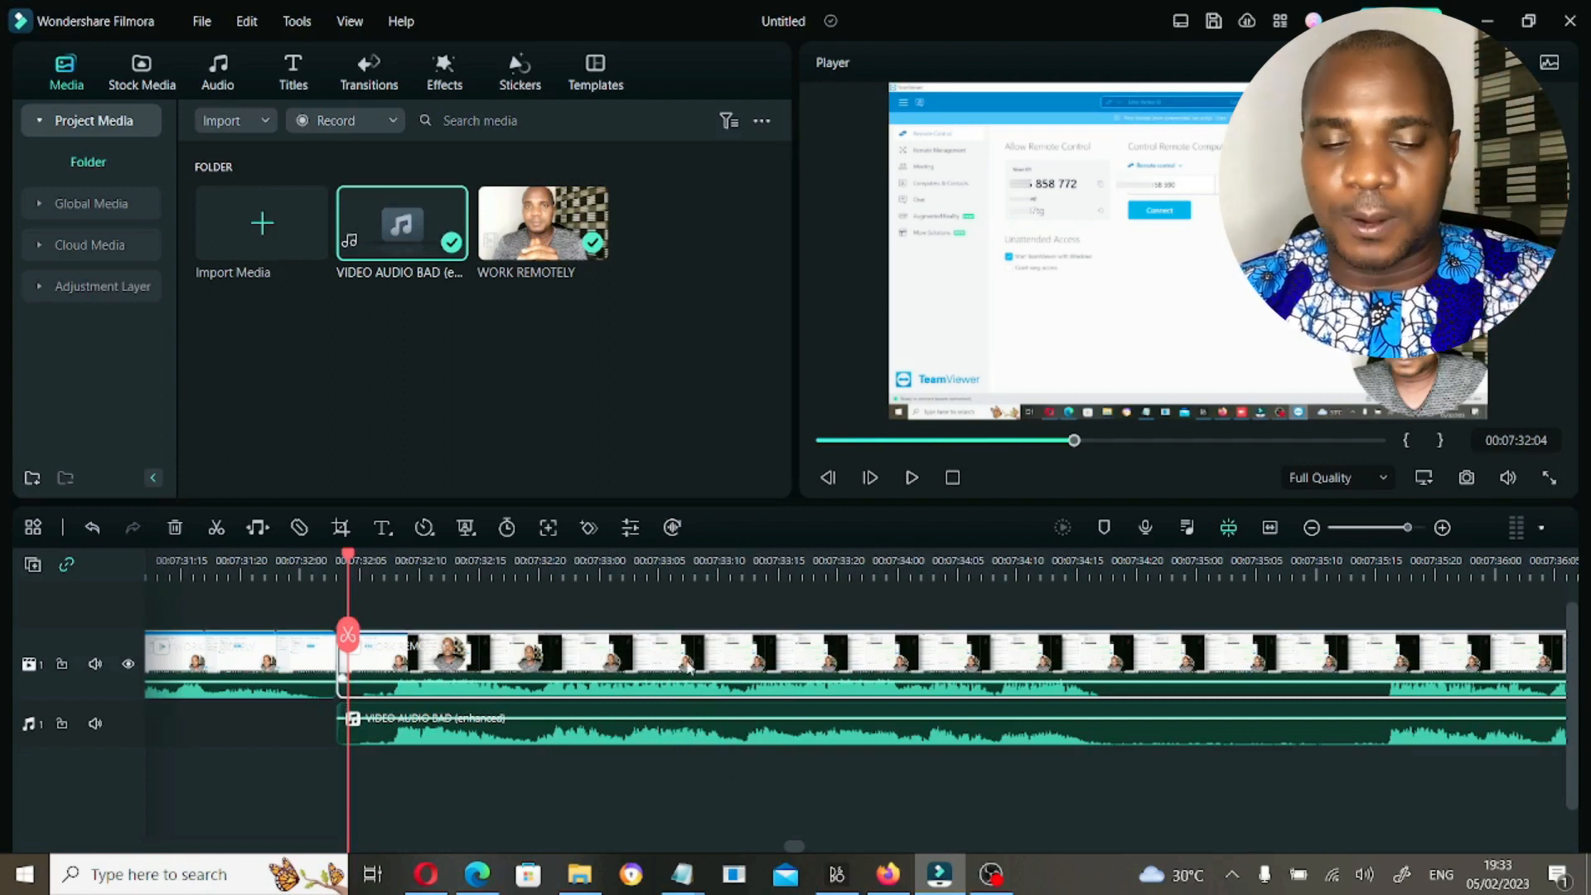
key(space)
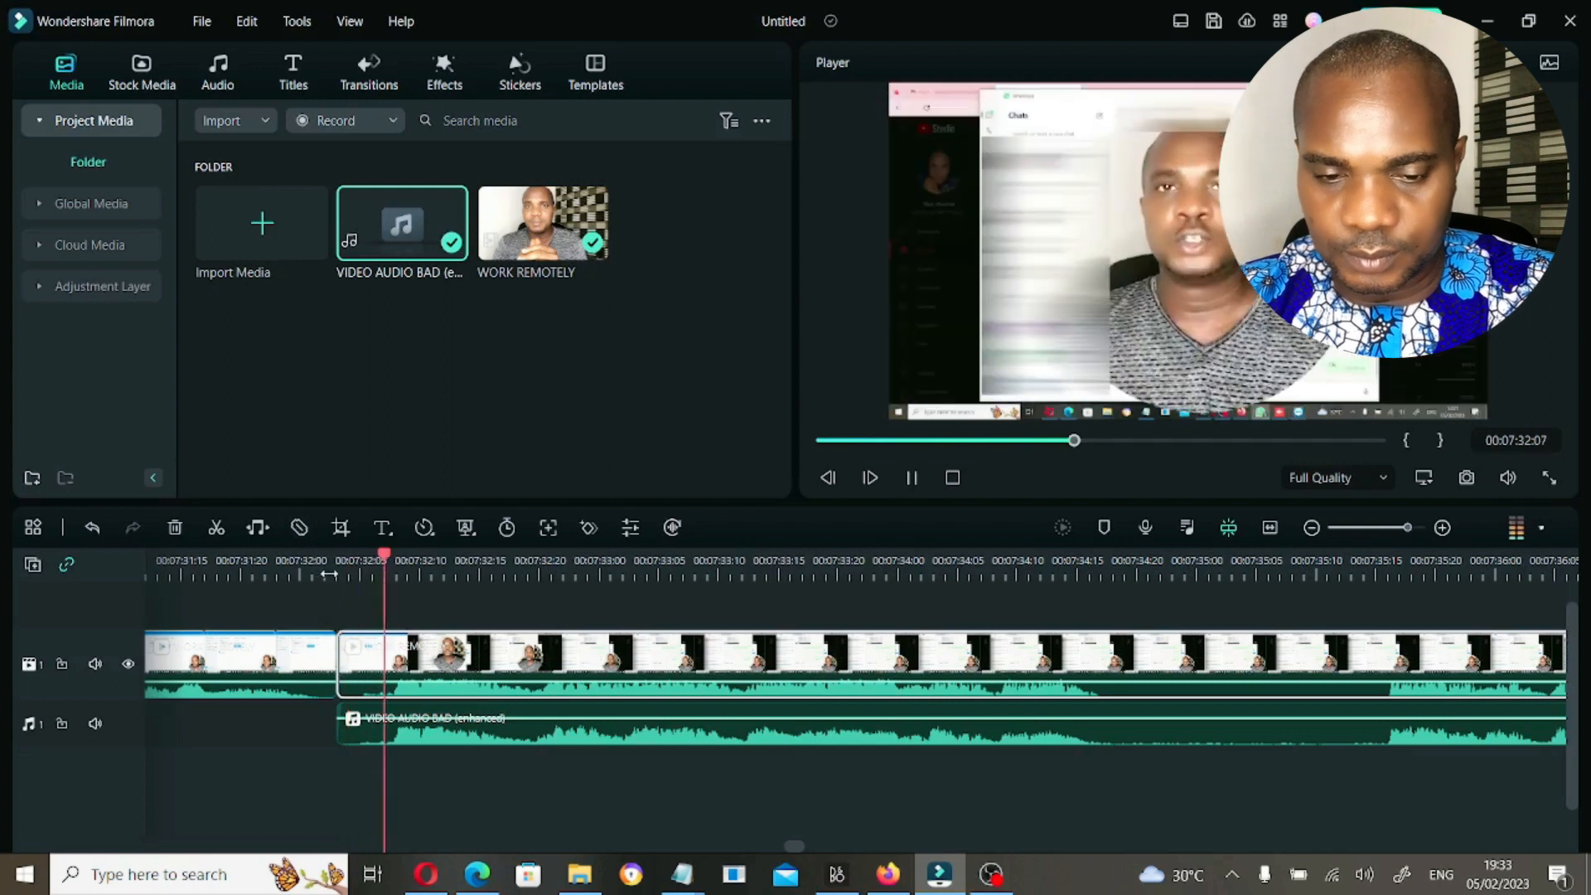
key(space)
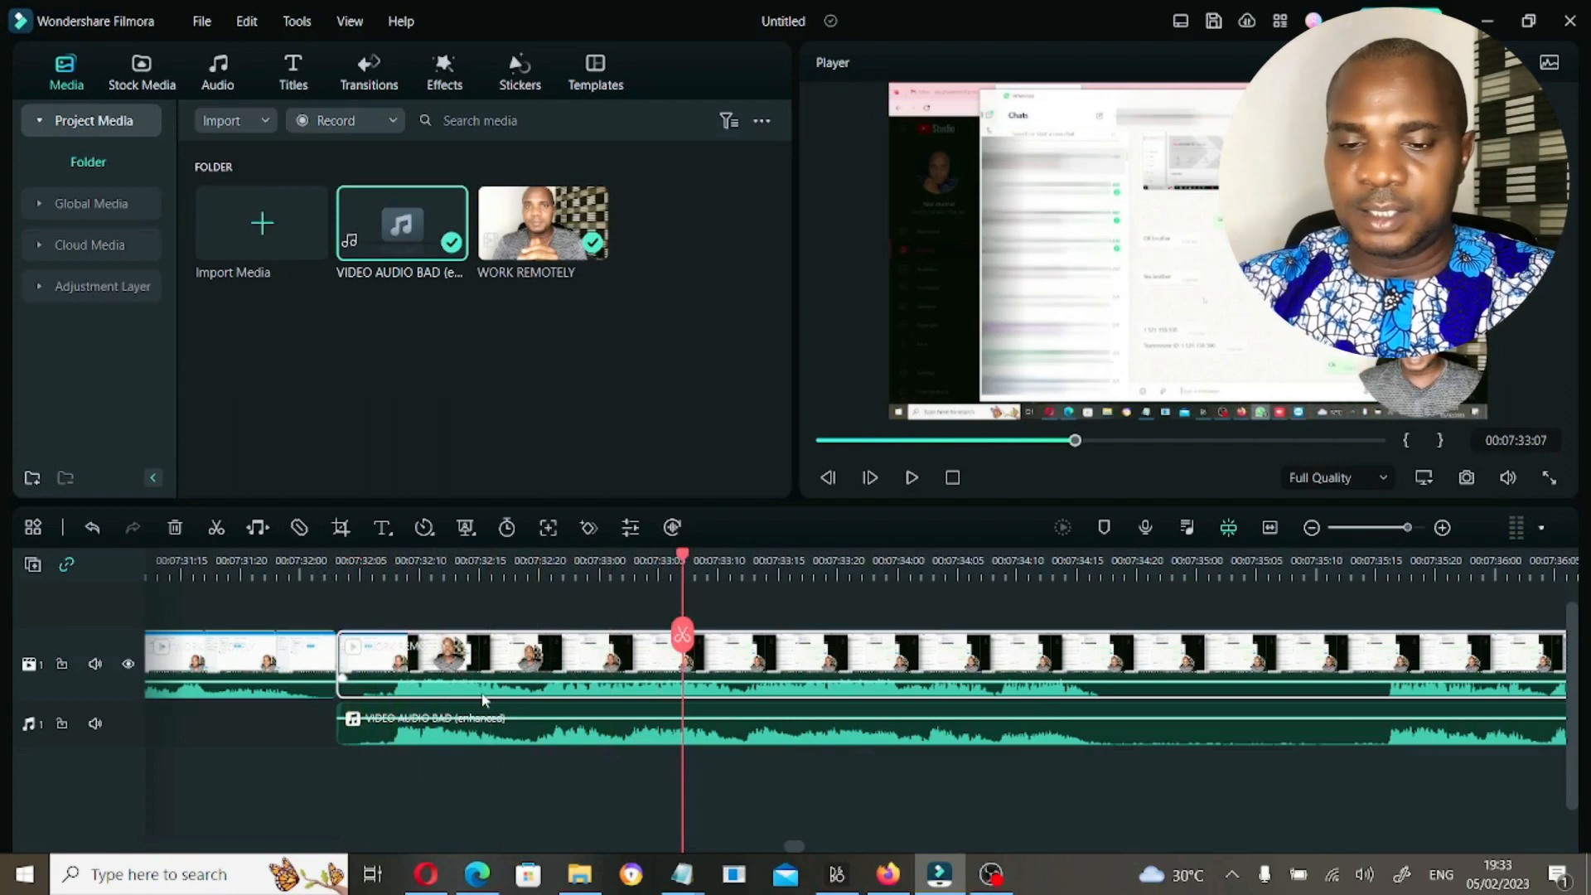
Mute the VIDEO AUDIO BAD (enhanced) clip on the audio track
right_click(596, 741)
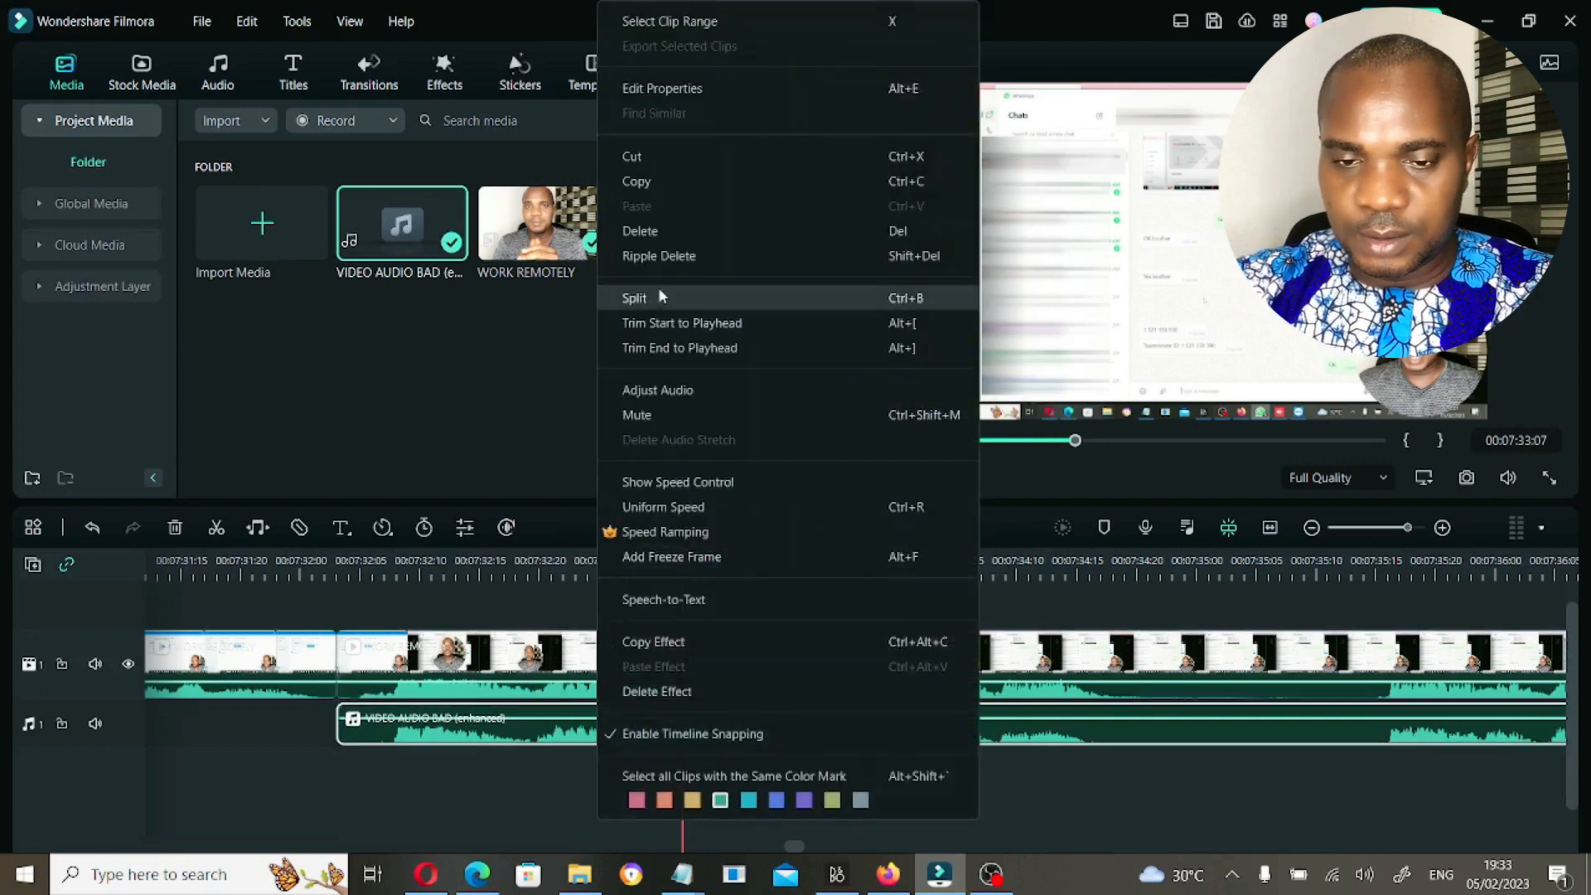
click(663, 417)
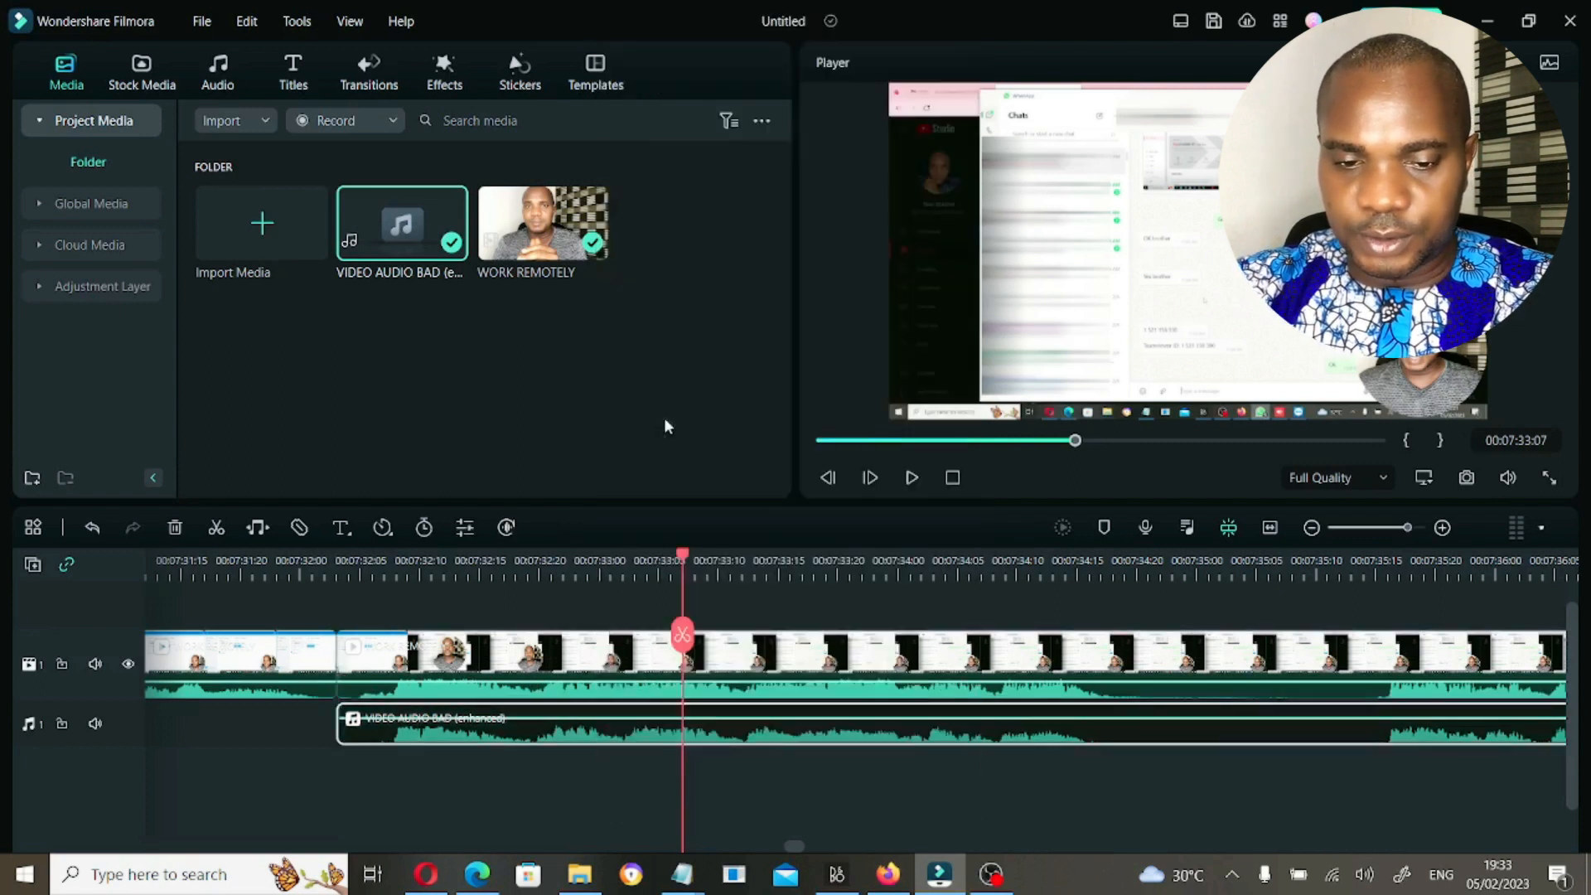
Play the video segment's original audio from 00:07:32:04 to about 00:07:43 with the timeline zoomed out
click(352, 553)
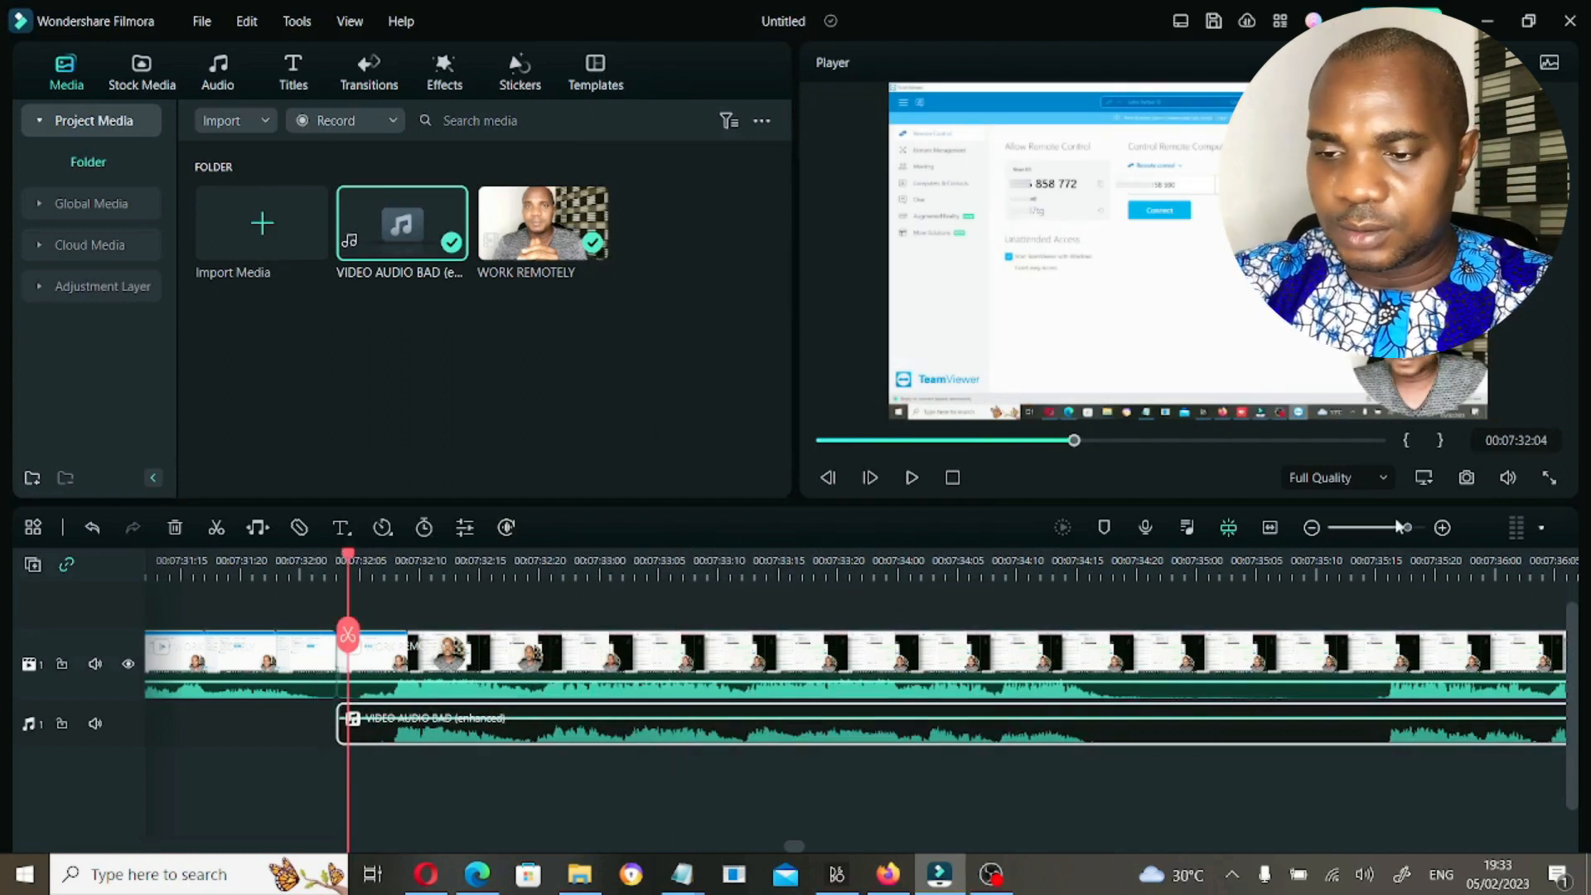
drag(1400, 527, 1389, 527)
key(space)
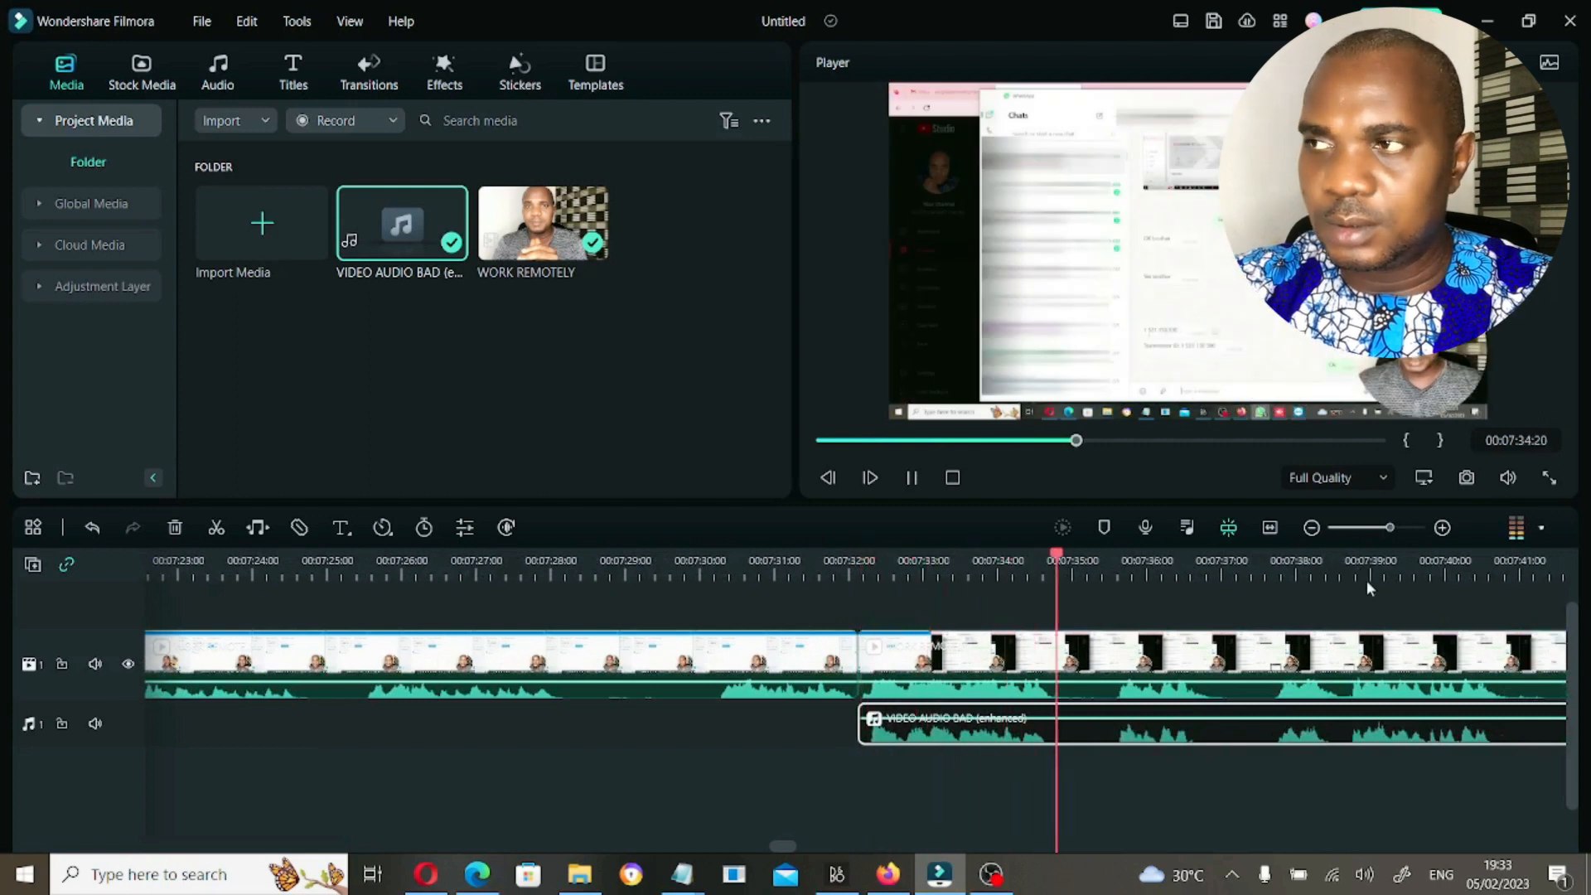
drag(1389, 527, 1367, 530)
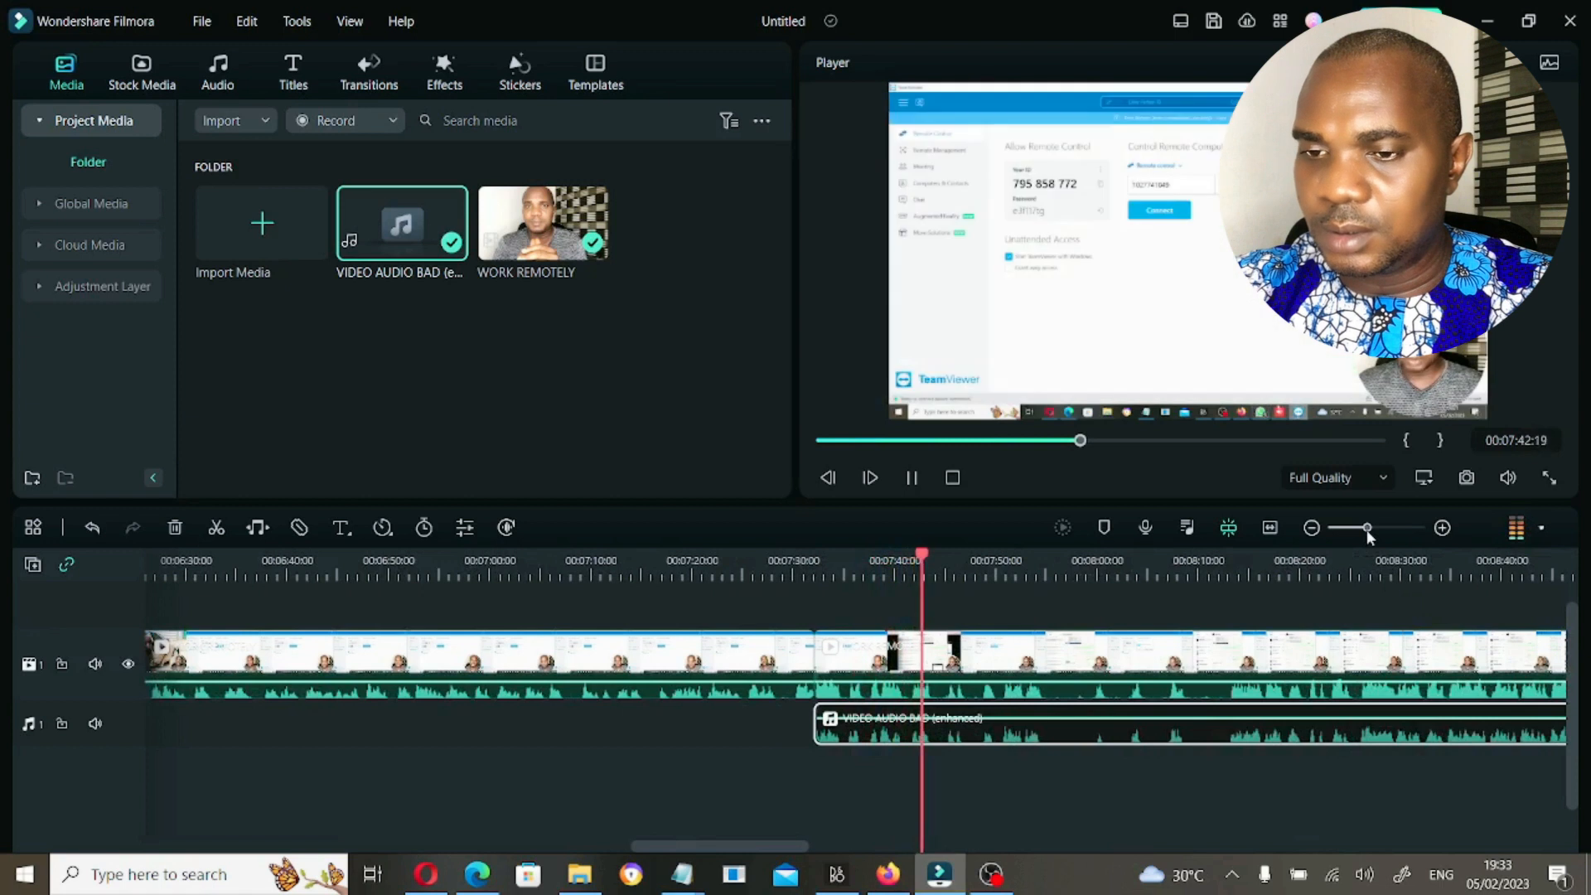
key(space)
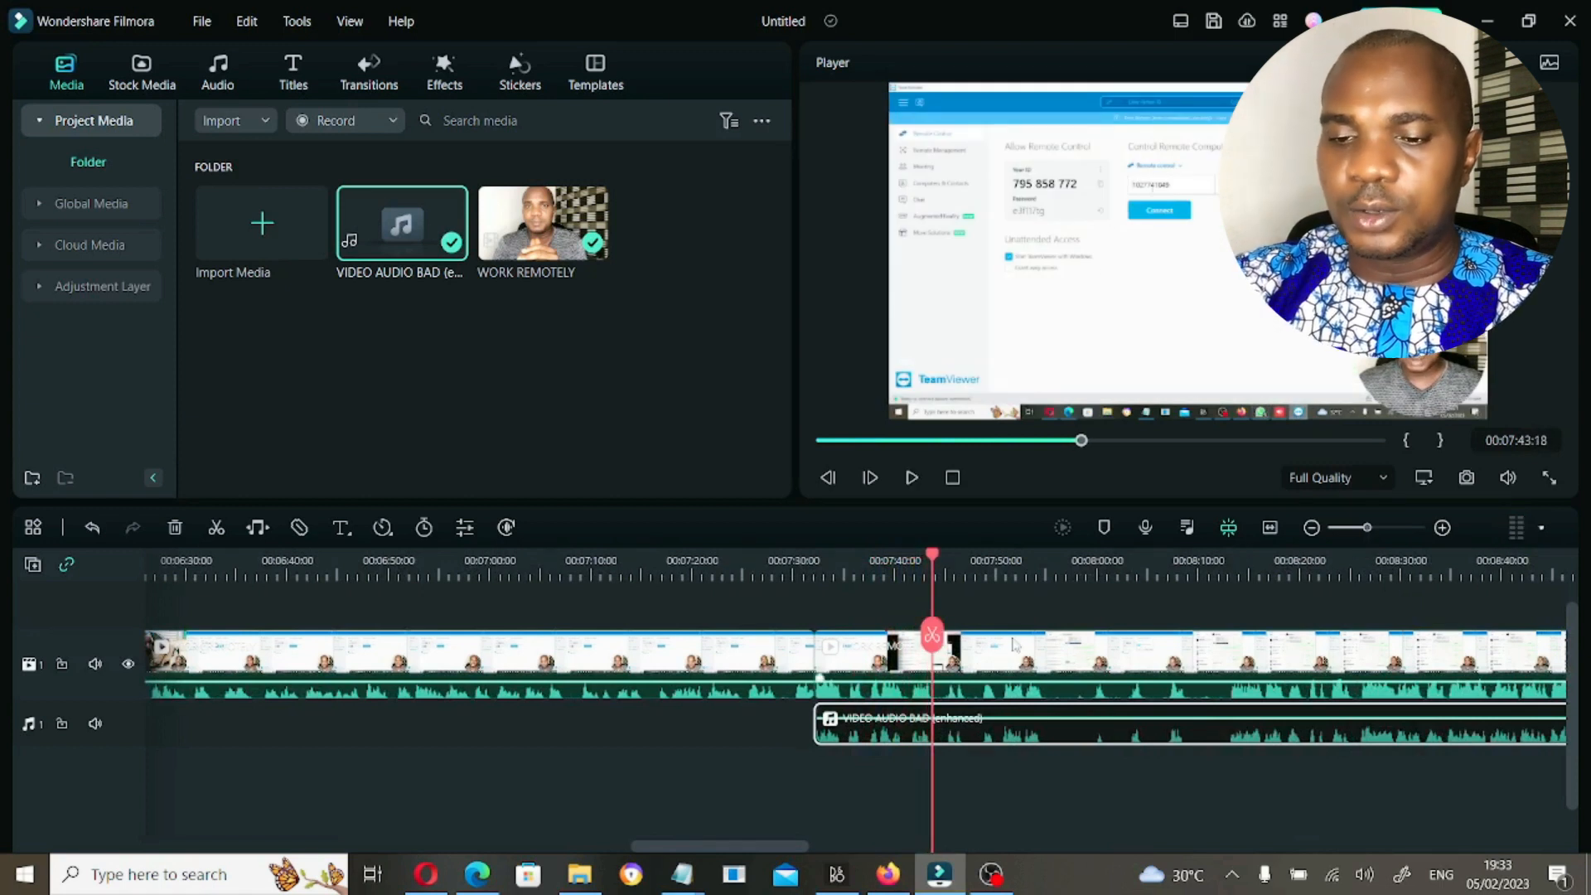
Mute the video segment between the two cuts and unmute the VIDEO AUDIO BAD (enhanced) clip below it
click(1013, 645)
right_click(1013, 644)
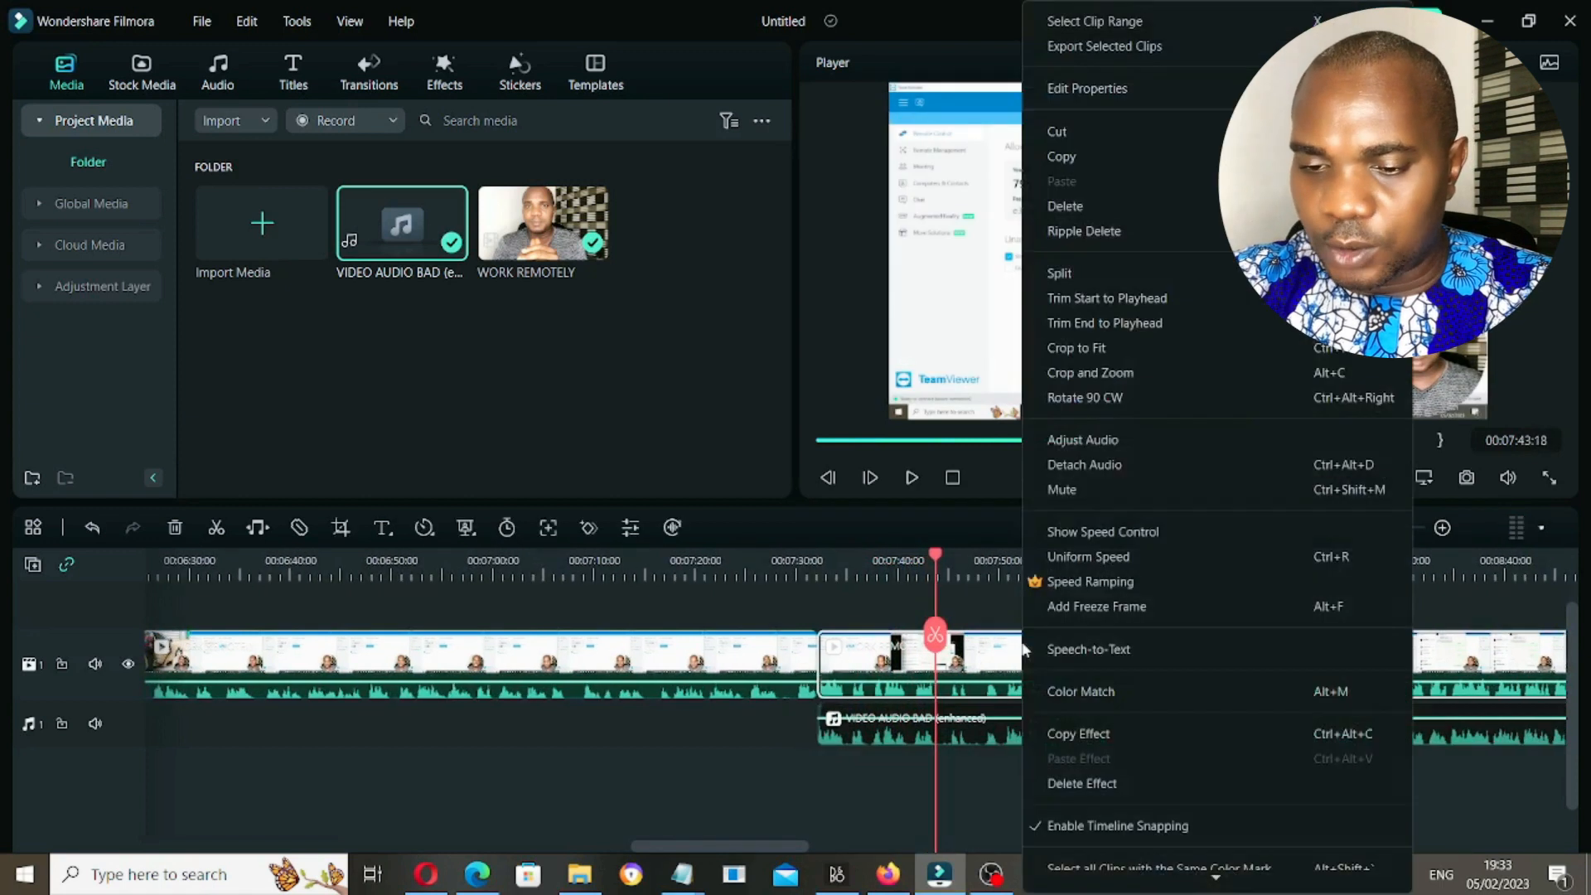
click(1063, 497)
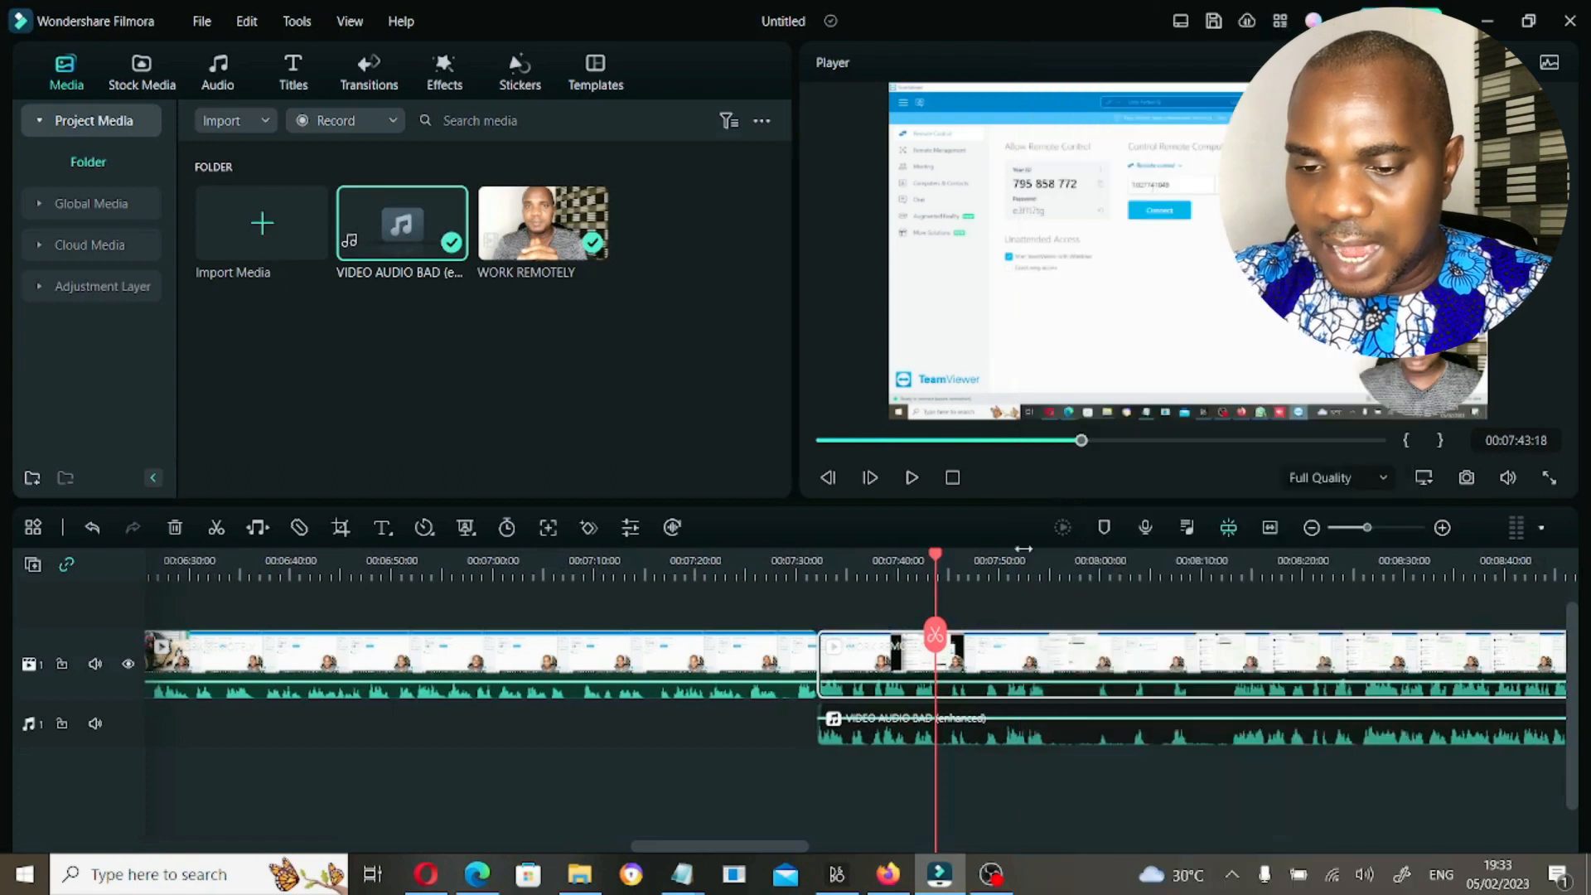
click(993, 737)
right_click(993, 740)
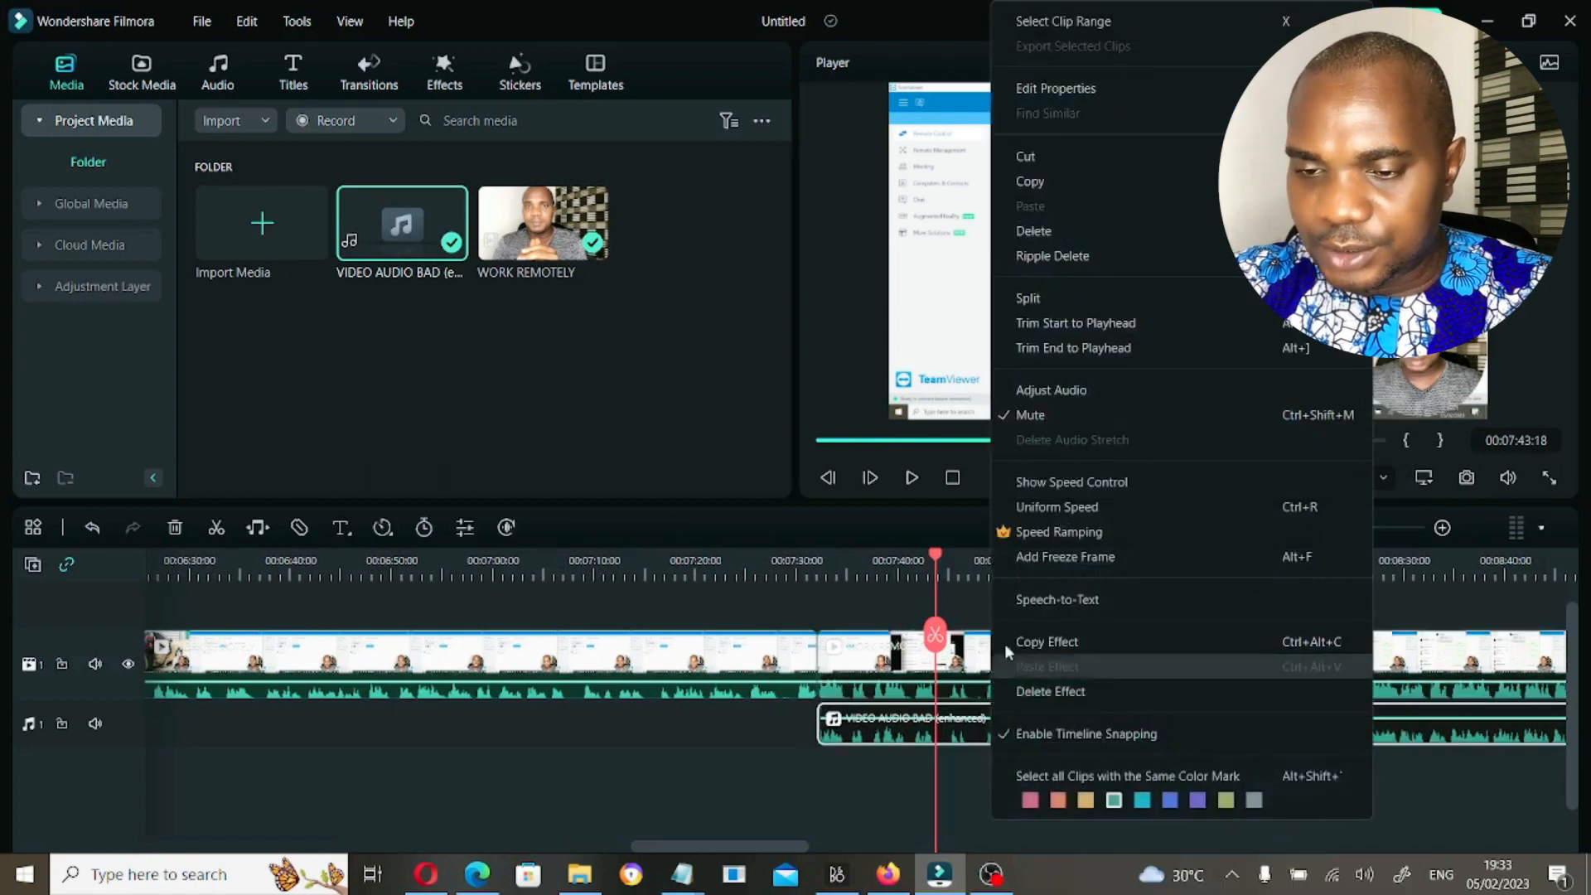
click(1036, 424)
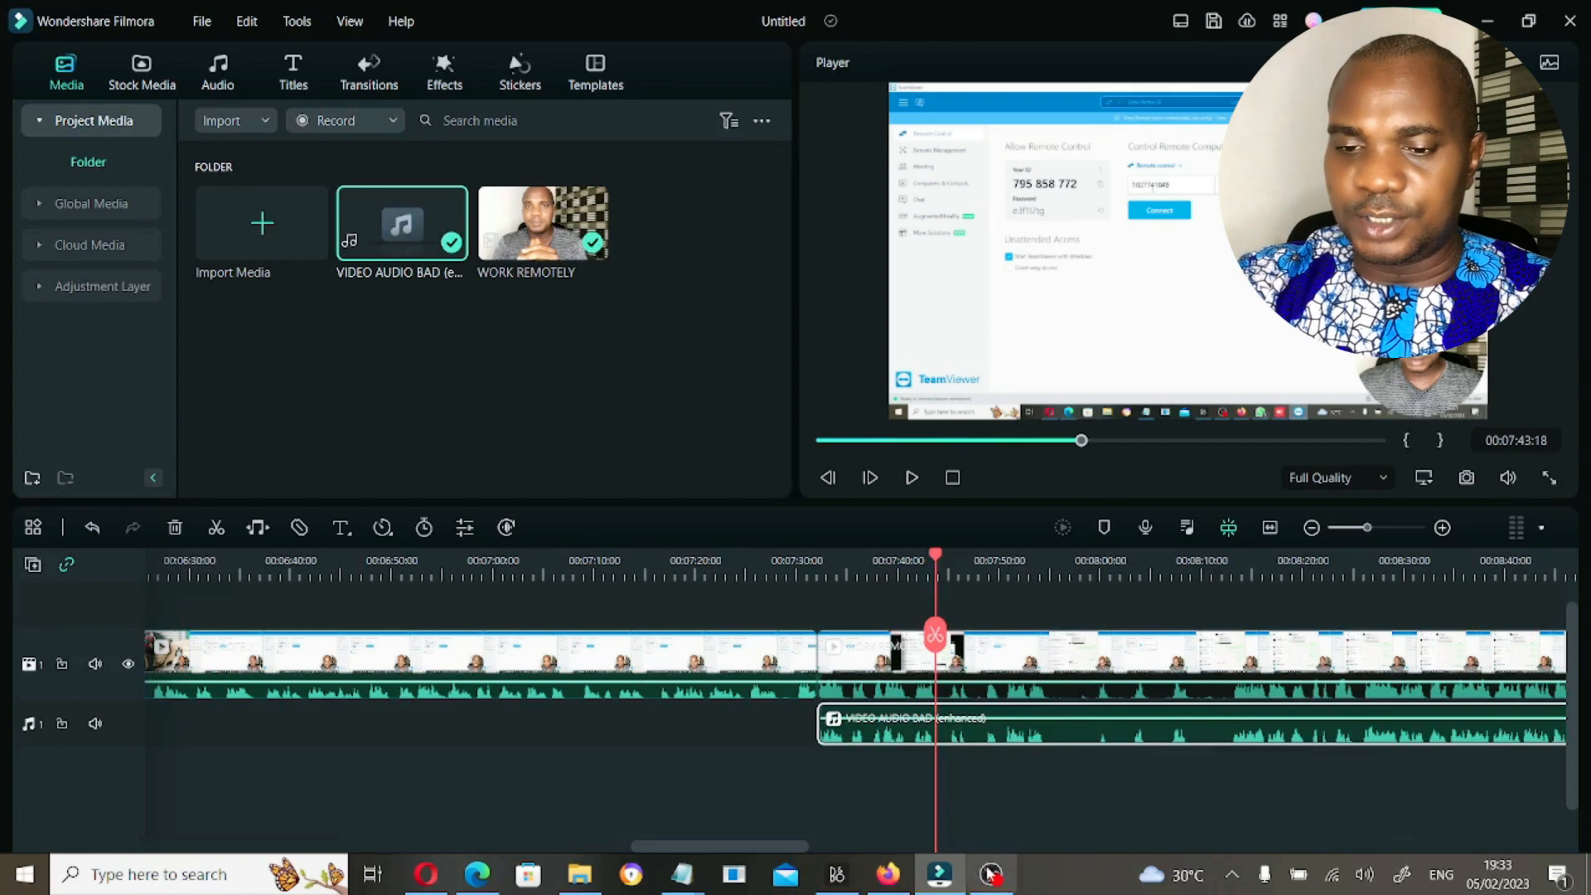
Play the enhanced audio from 00:07:32:02, and briefly play the preceding video section from about 00:07:26 for comparison
click(817, 557)
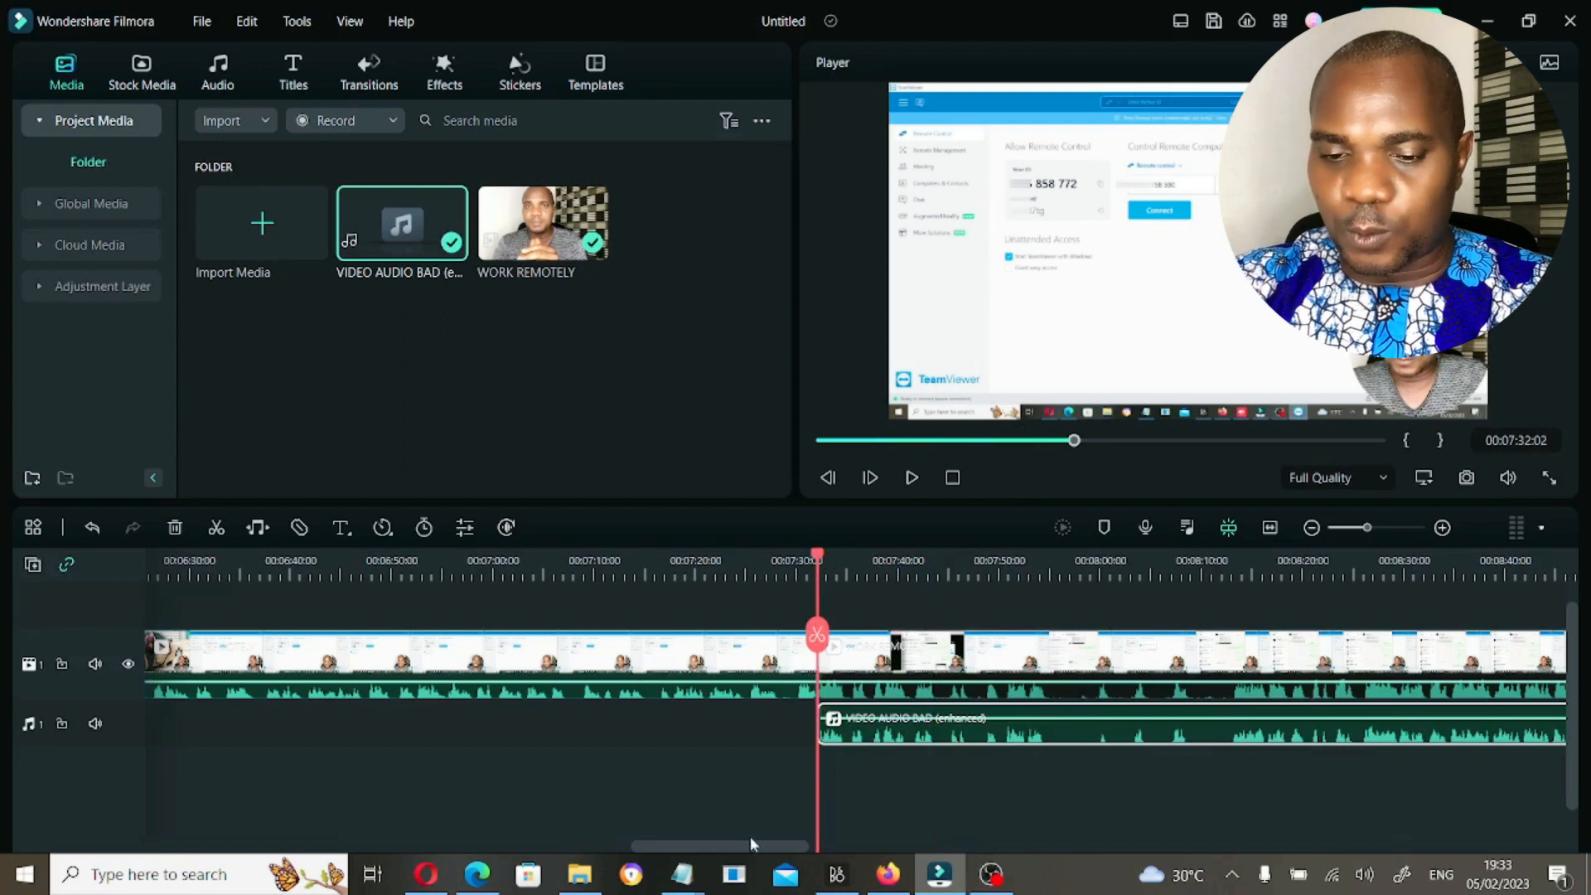
drag(749, 845, 817, 849)
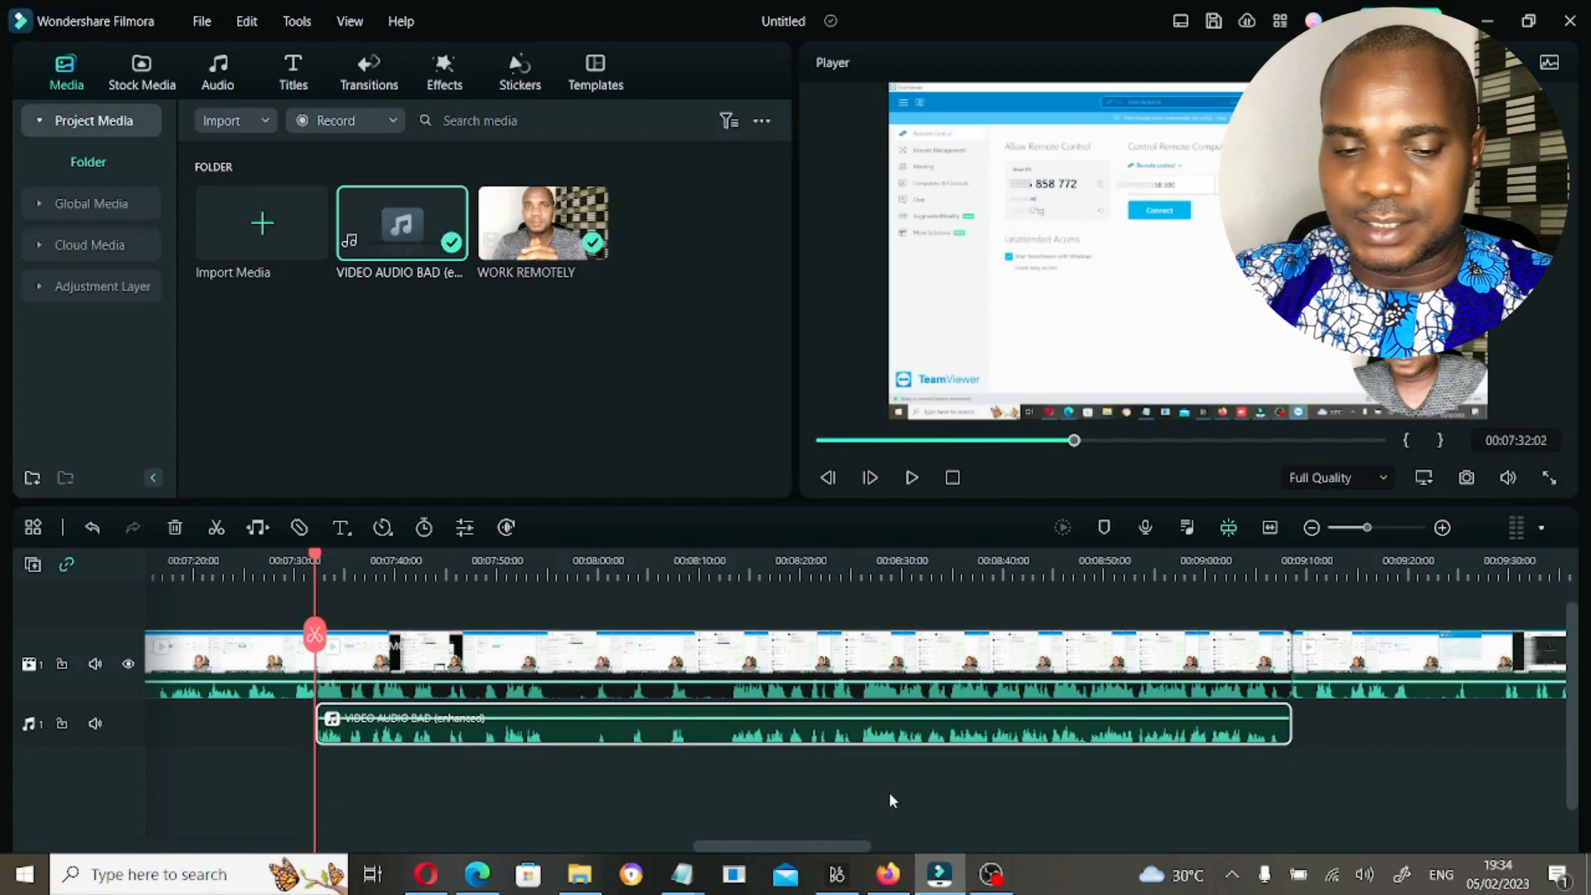
key(space)
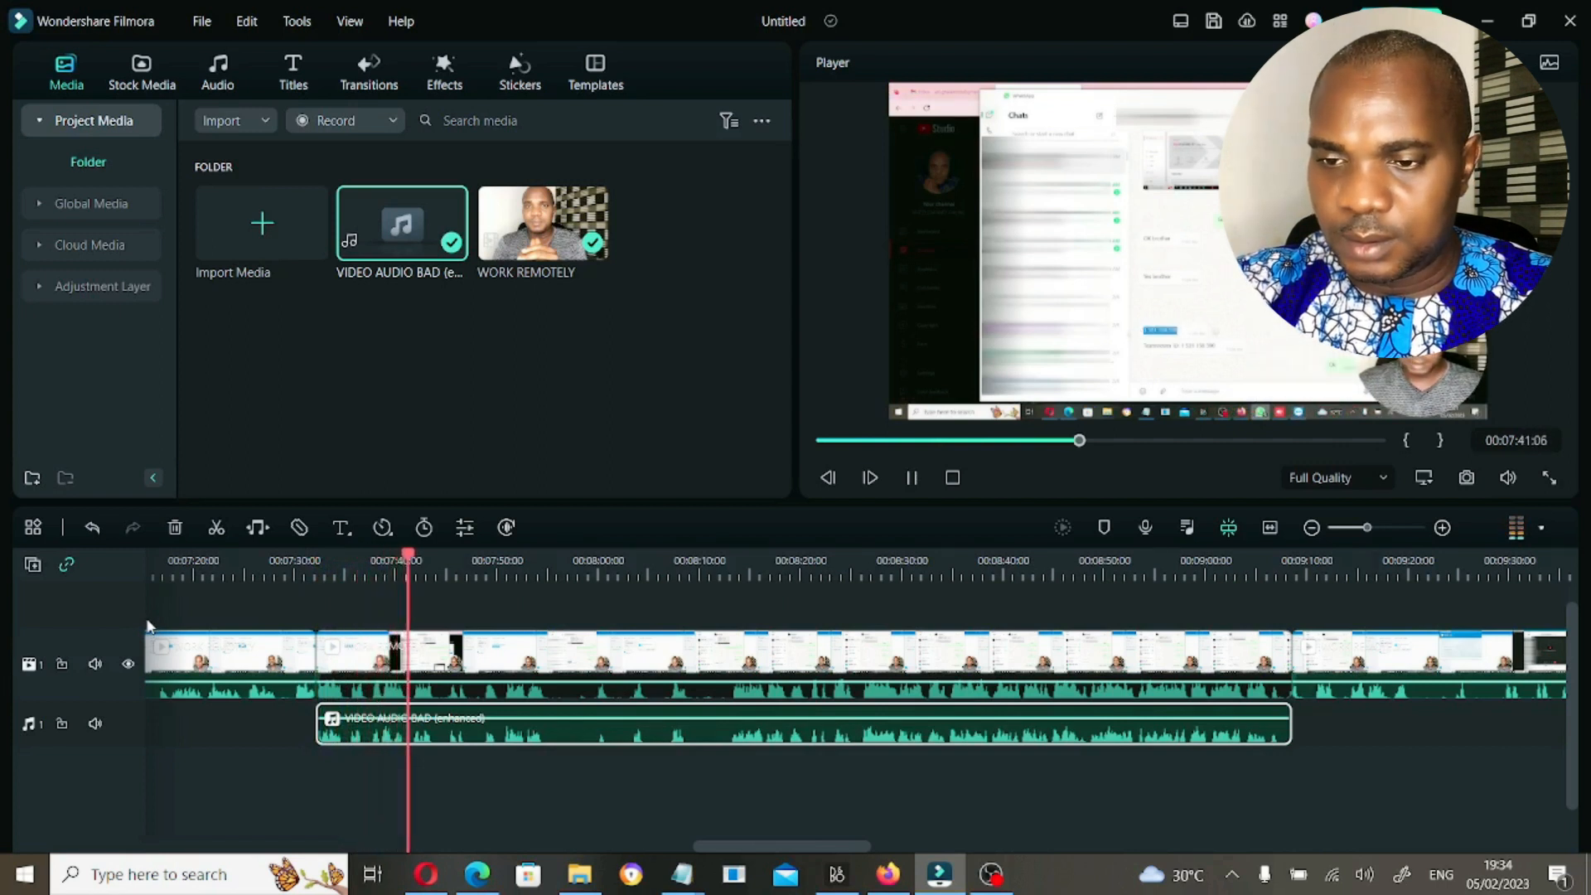
key(space)
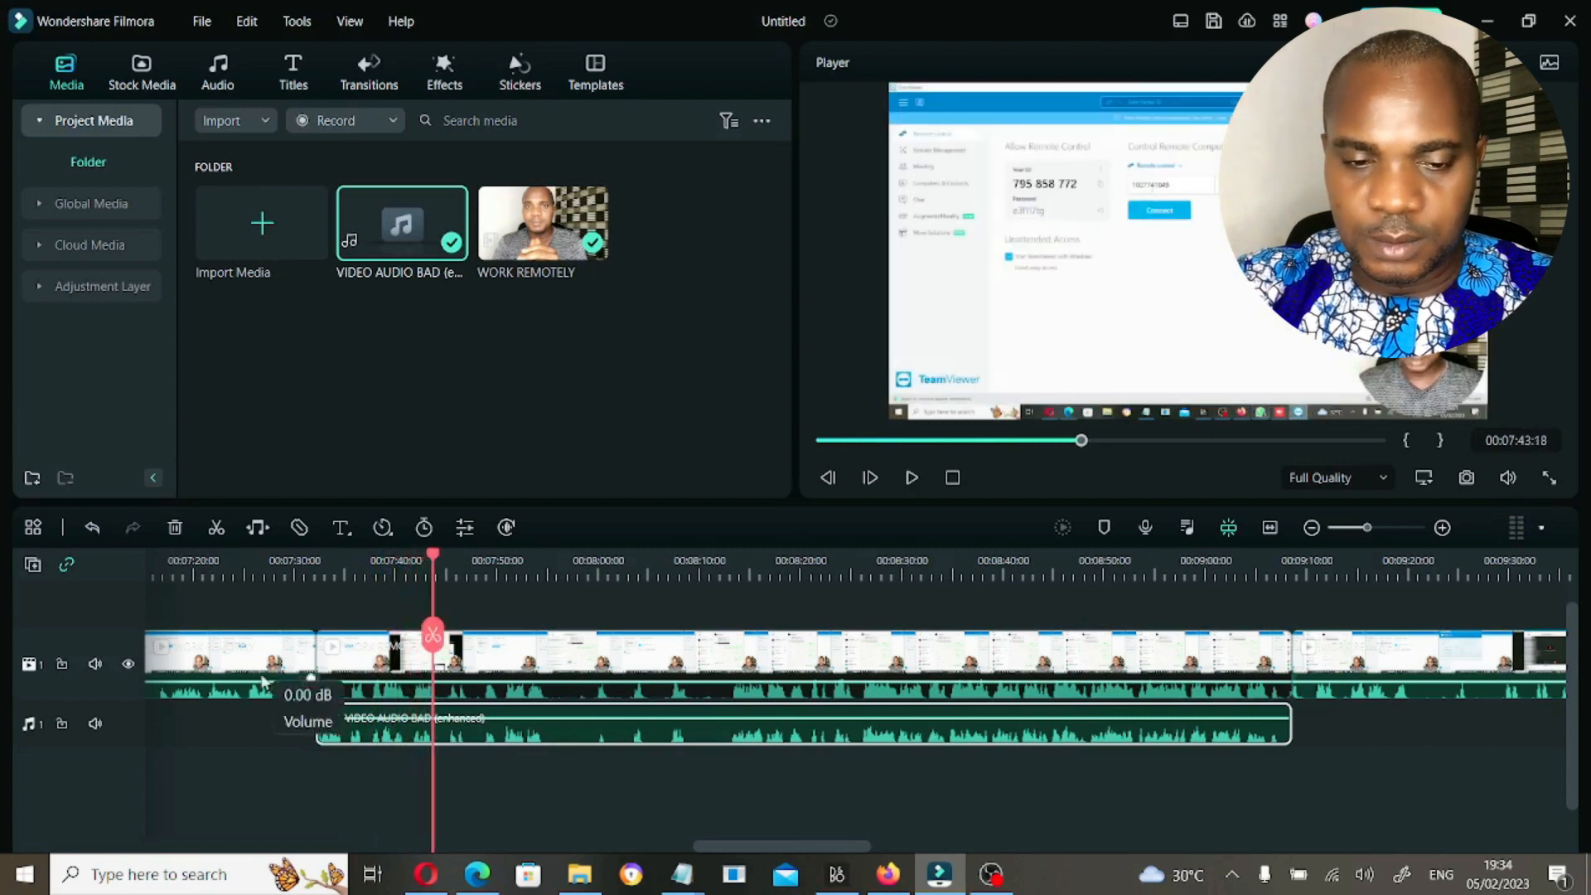
click(256, 569)
key(space)
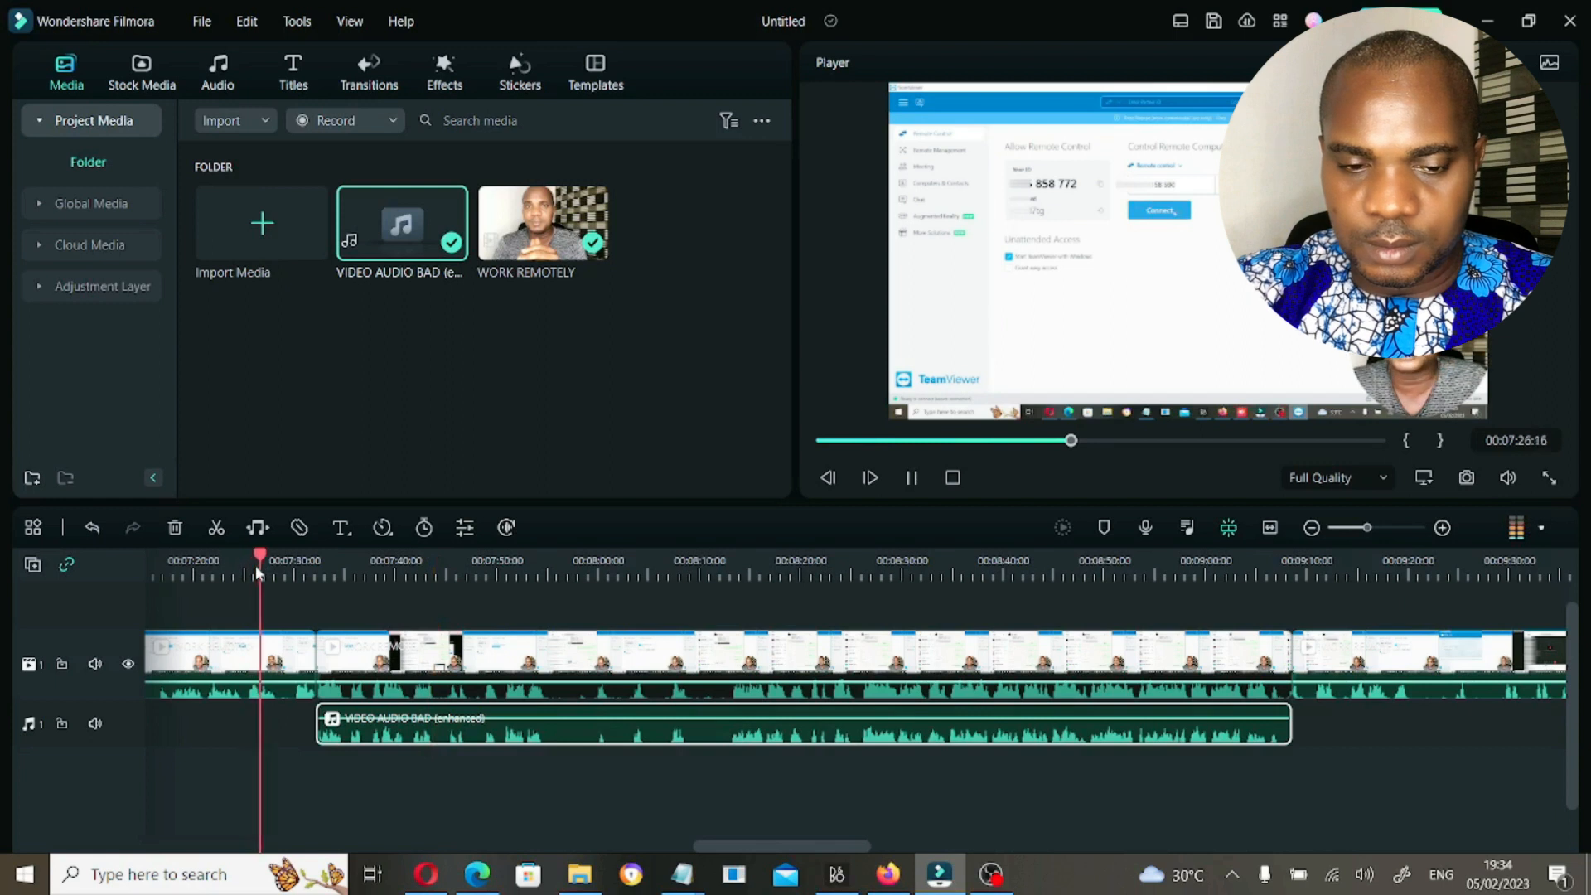
key(space)
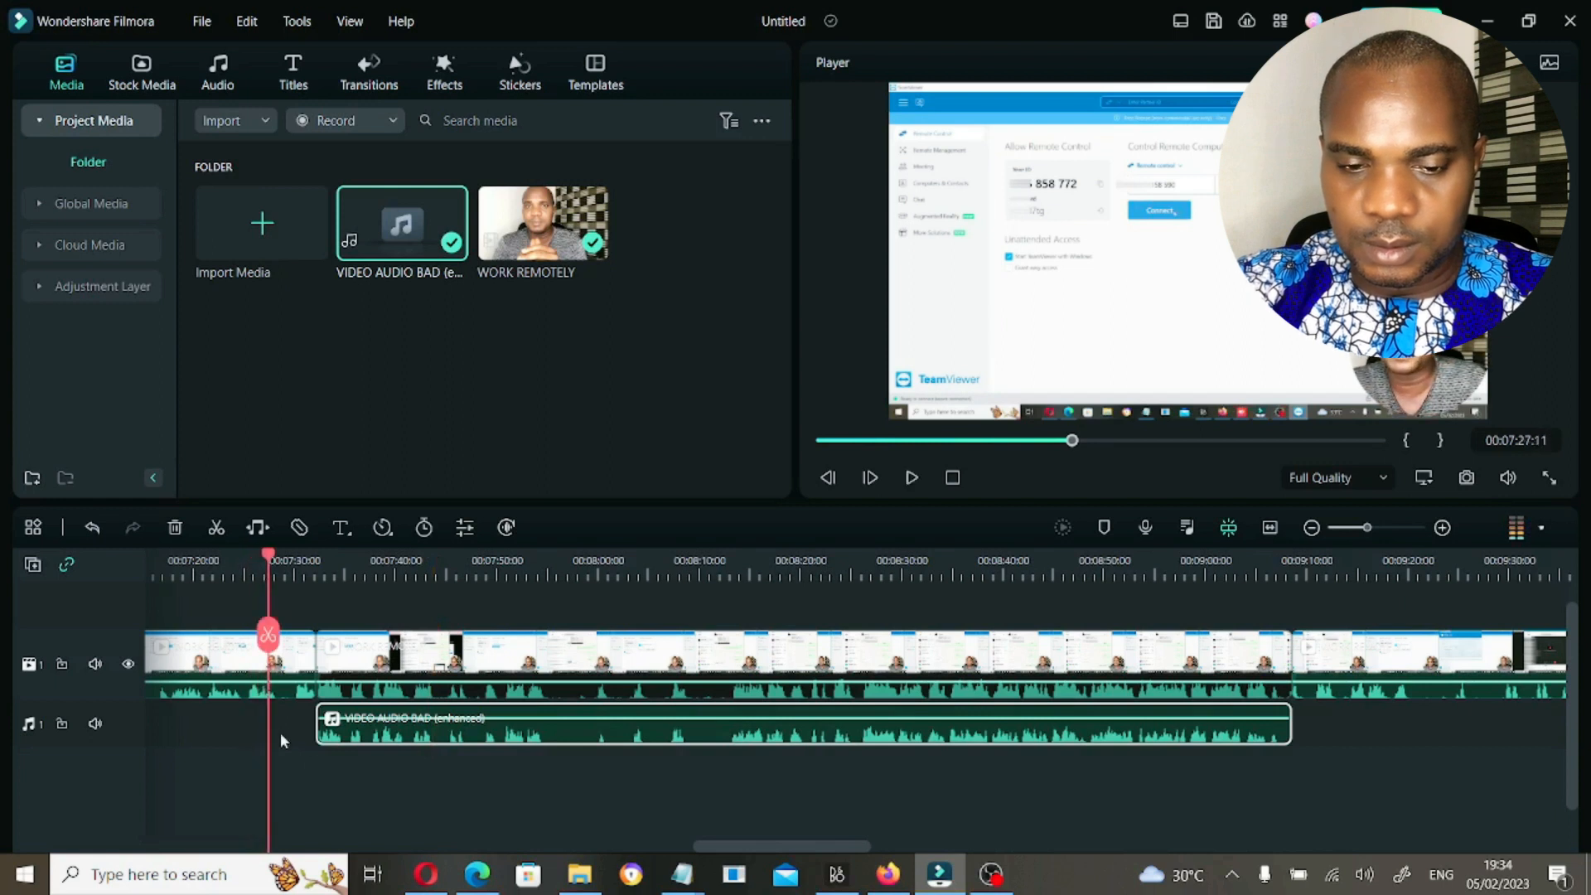
Raise the VIDEO AUDIO BAD (enhanced) clip's volume to 2.4 dB and play it from 00:07:32:03
double_click(395, 740)
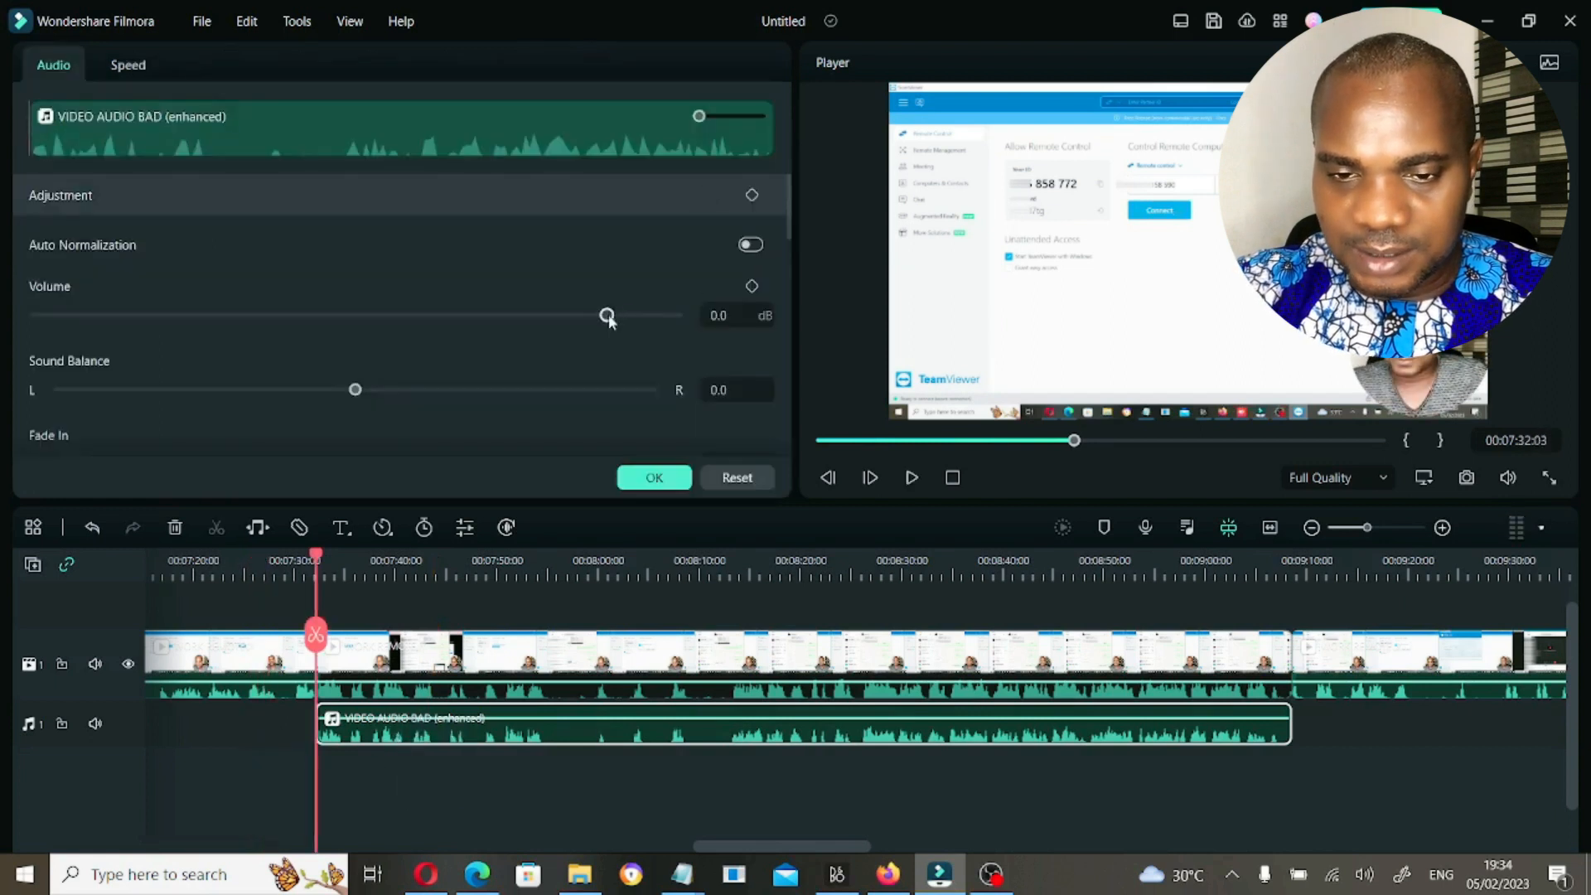
drag(608, 320, 622, 321)
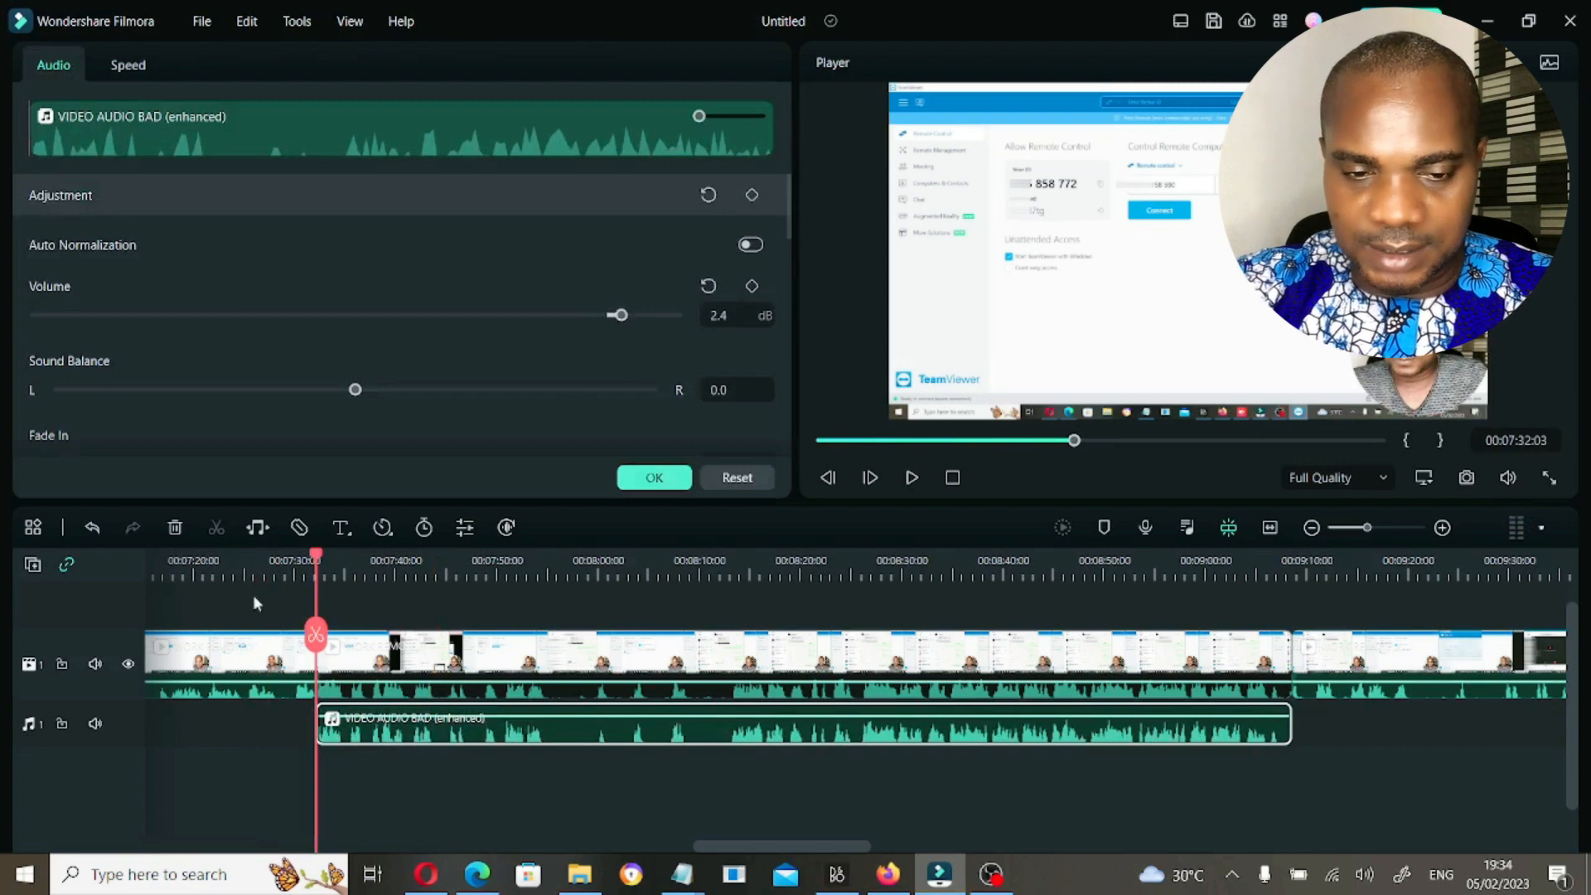
key(space)
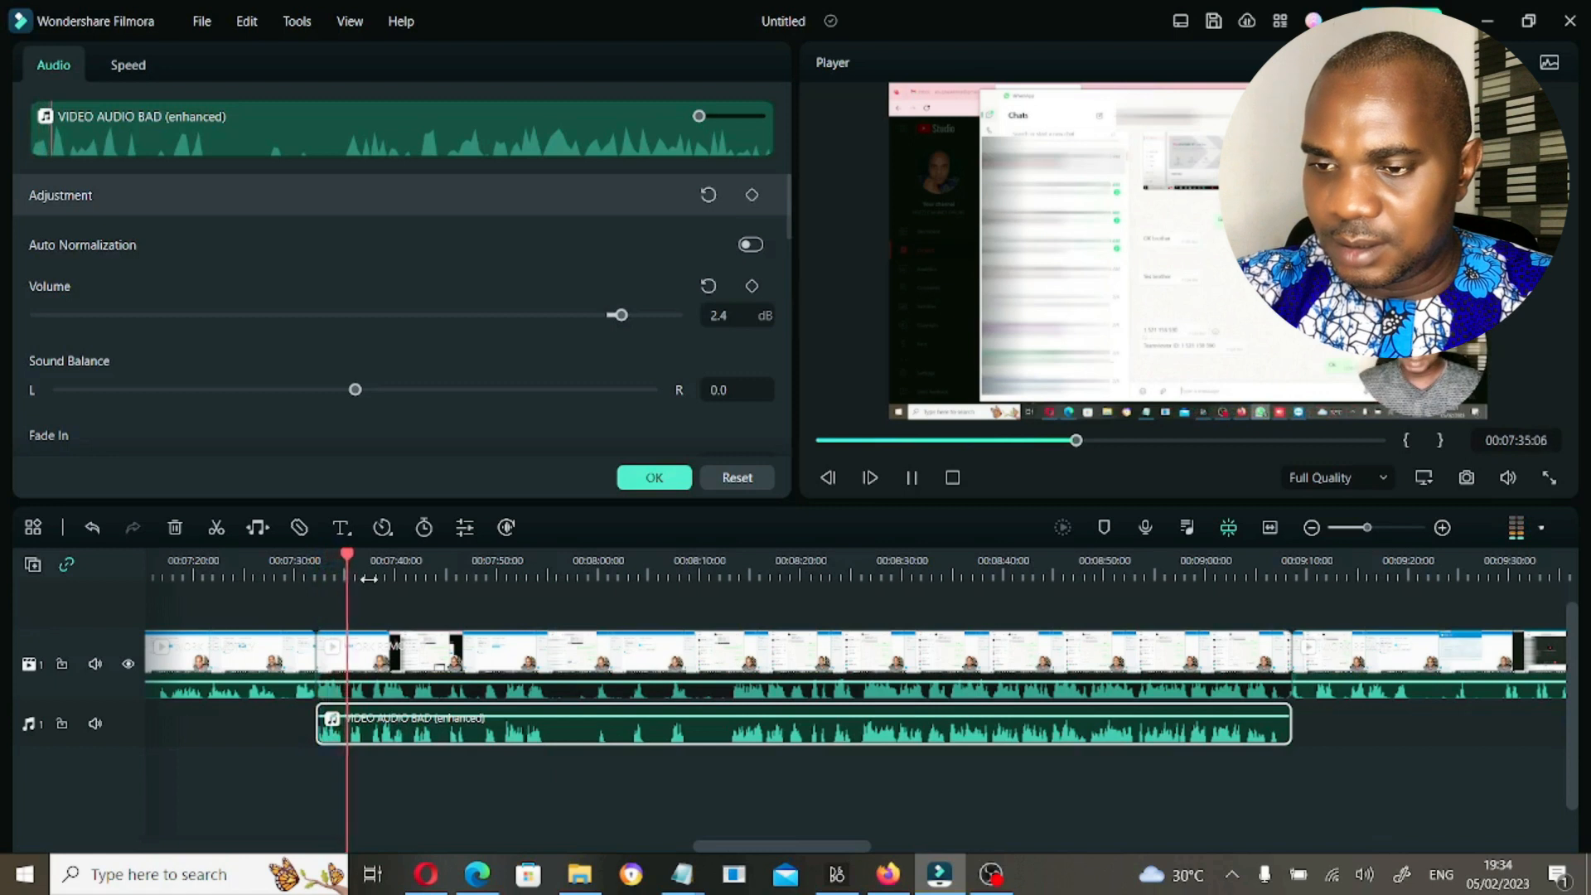
key(space)
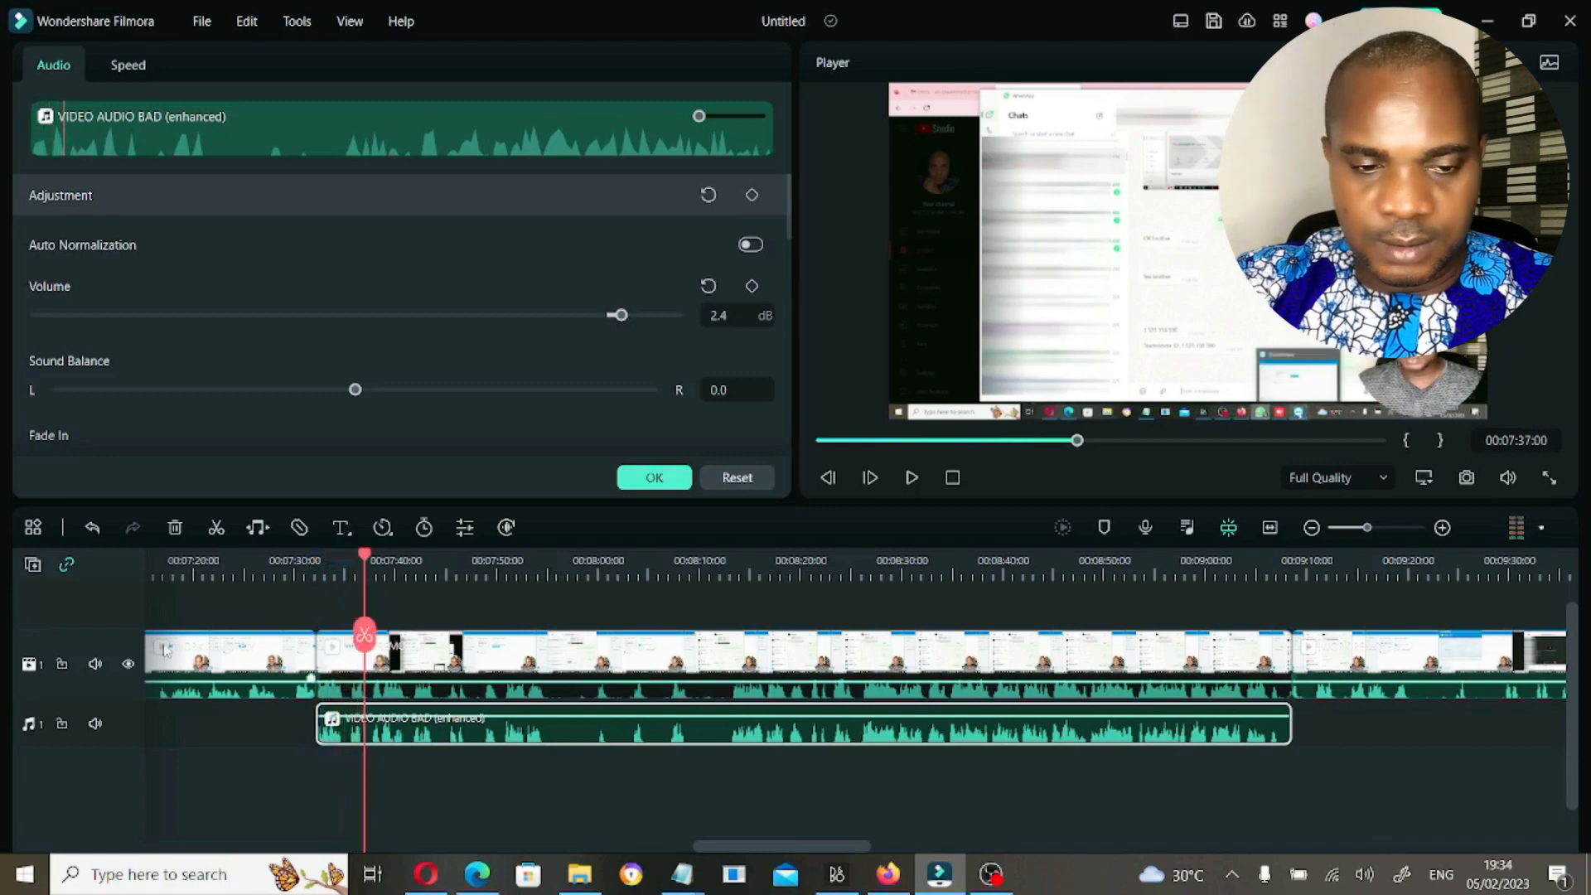
Mute the audio track, unmute the video segment between the cuts, and play its original audio from the segment's start
click(96, 724)
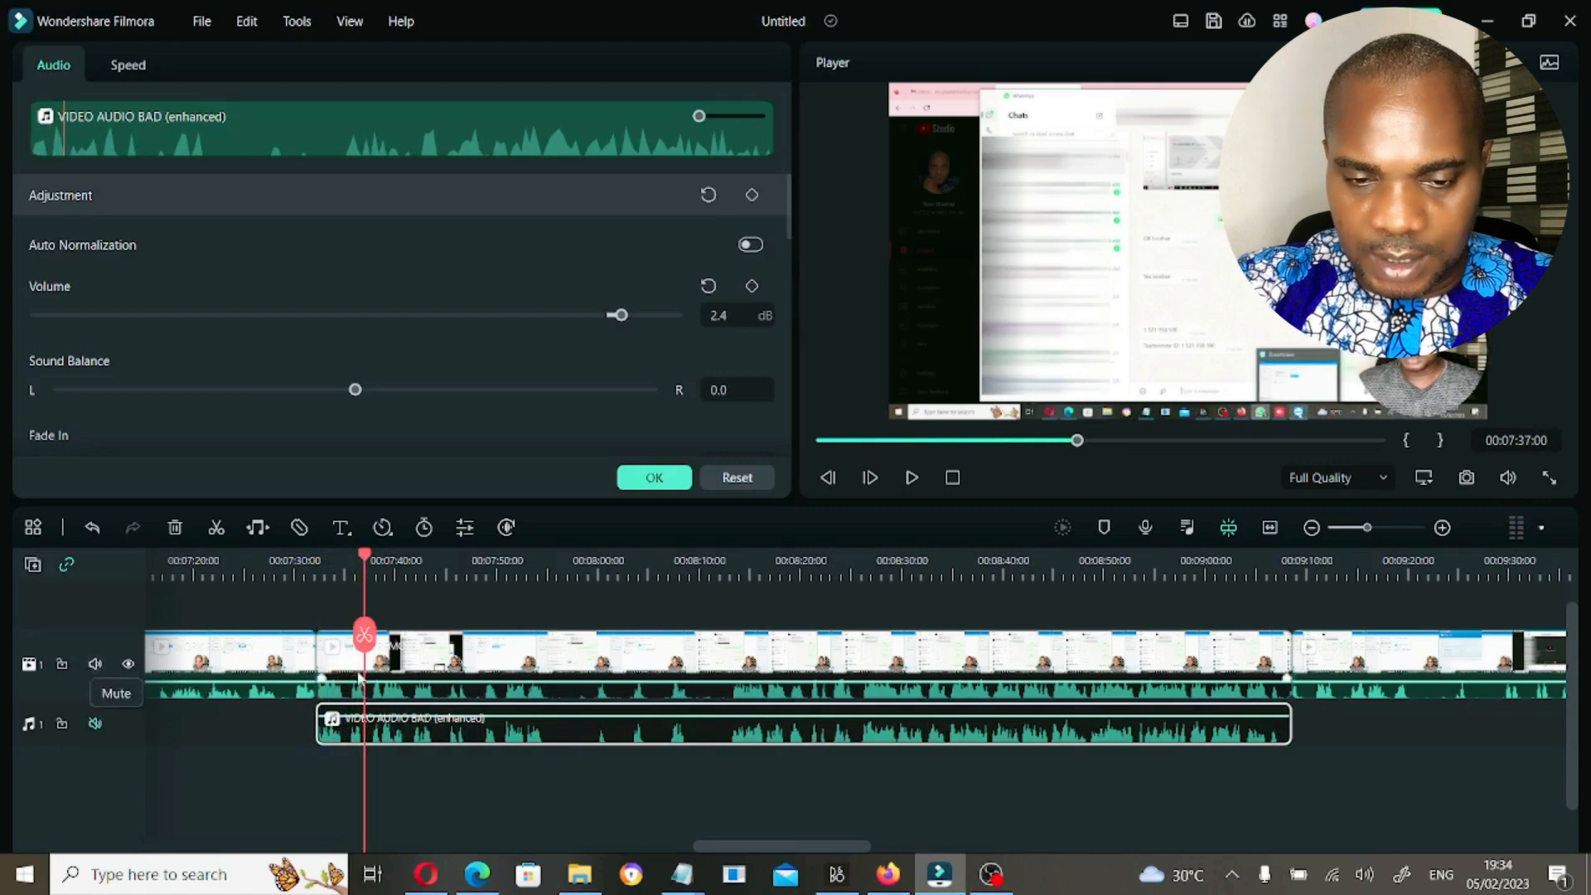
click(410, 672)
right_click(410, 673)
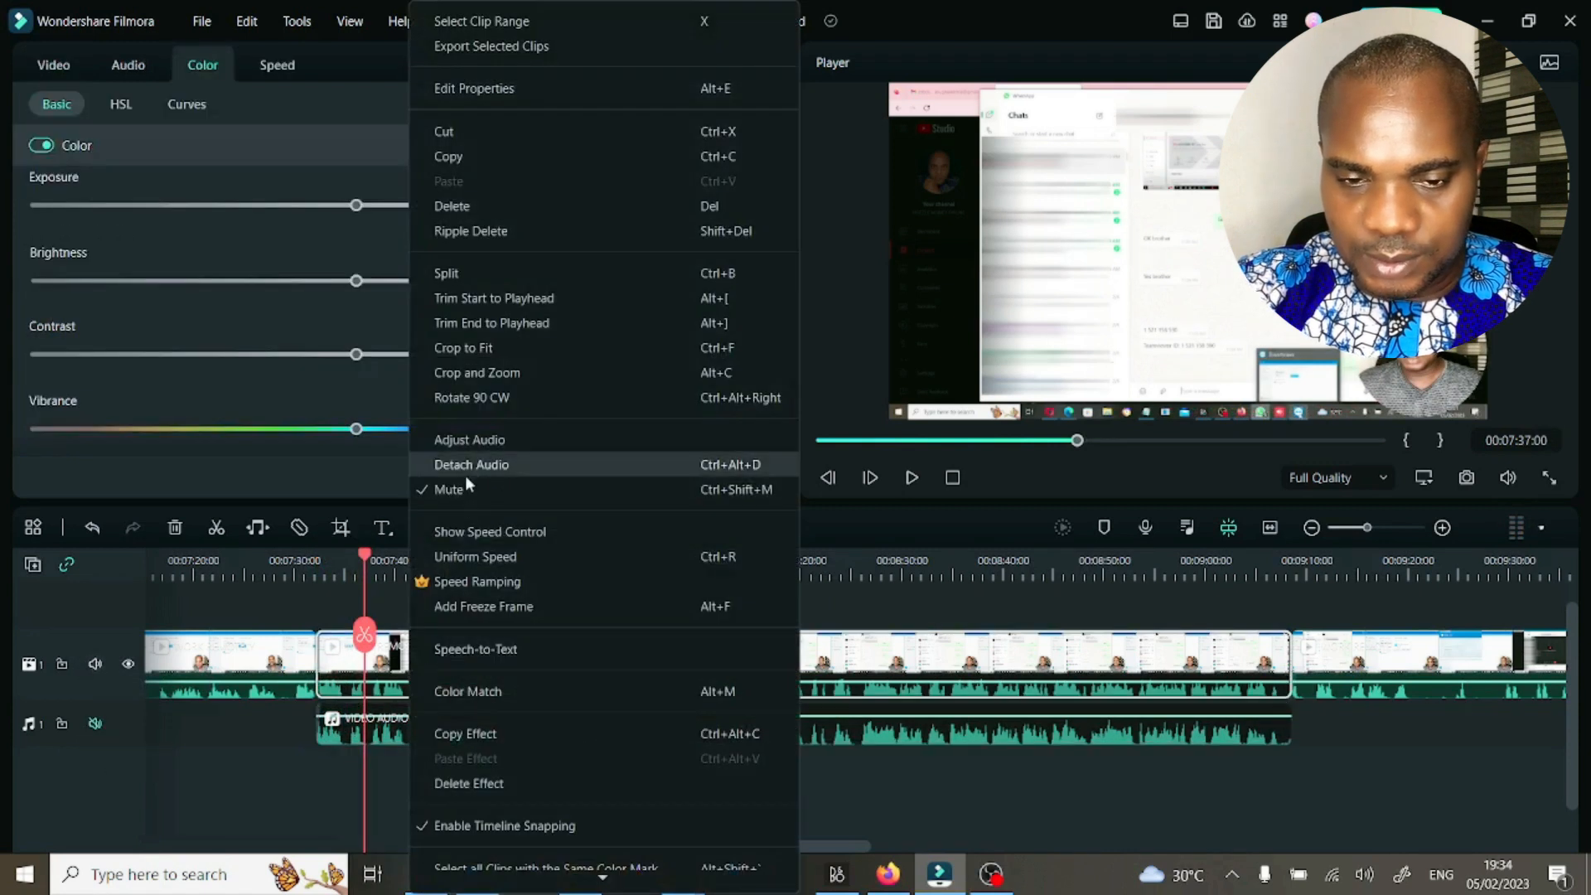
click(466, 489)
click(325, 563)
key(space)
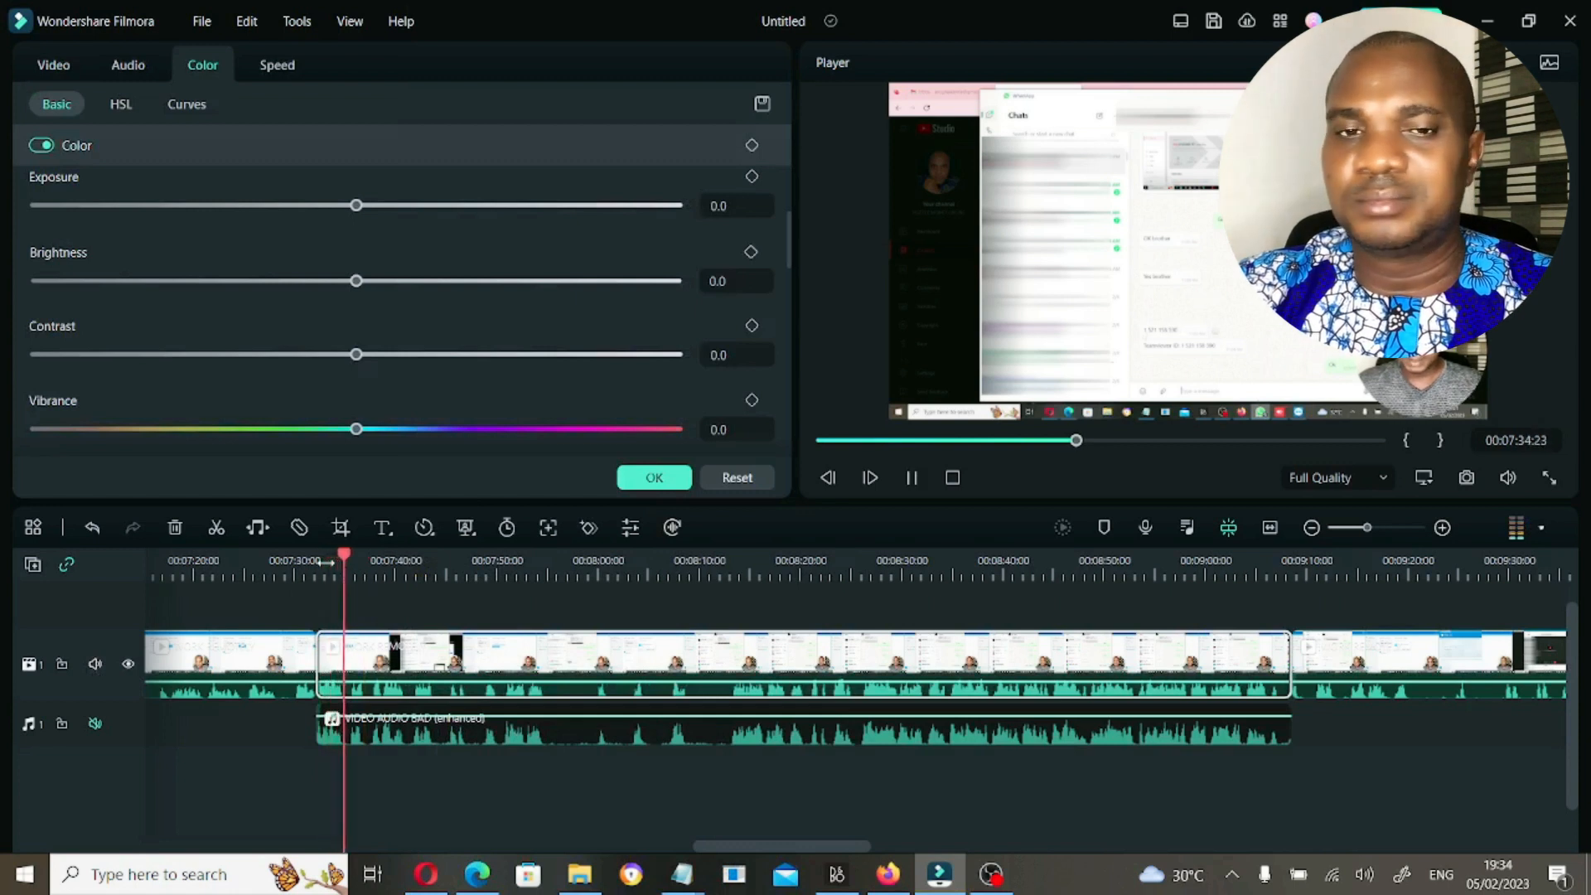
key(space)
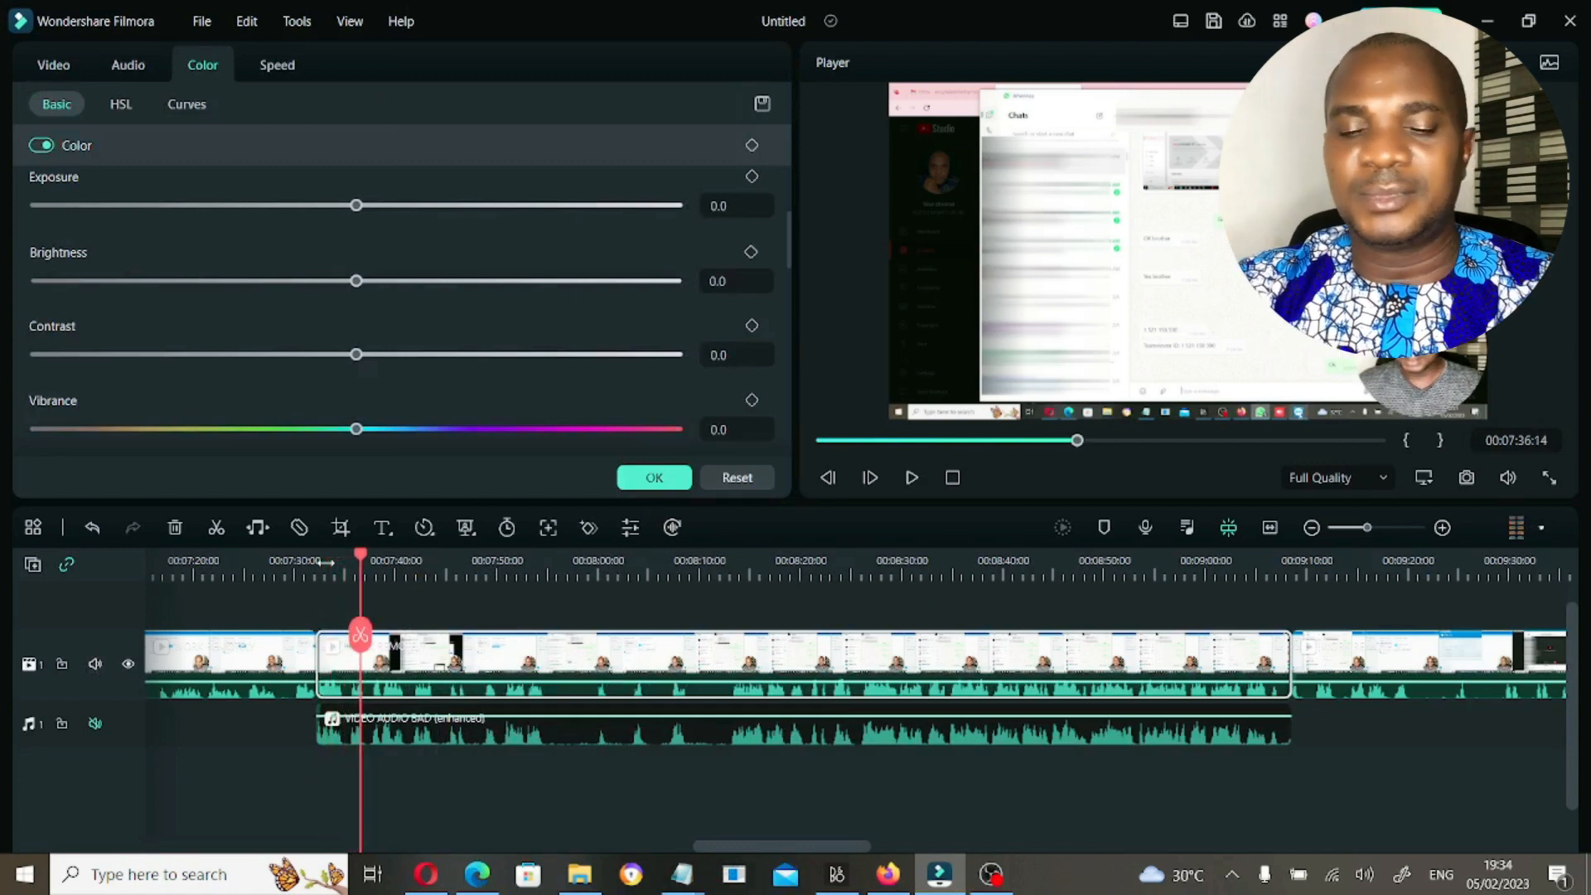
Mute the video segment with the audio track still muted, play from its start, and select the enhanced audio clip
right_click(491, 661)
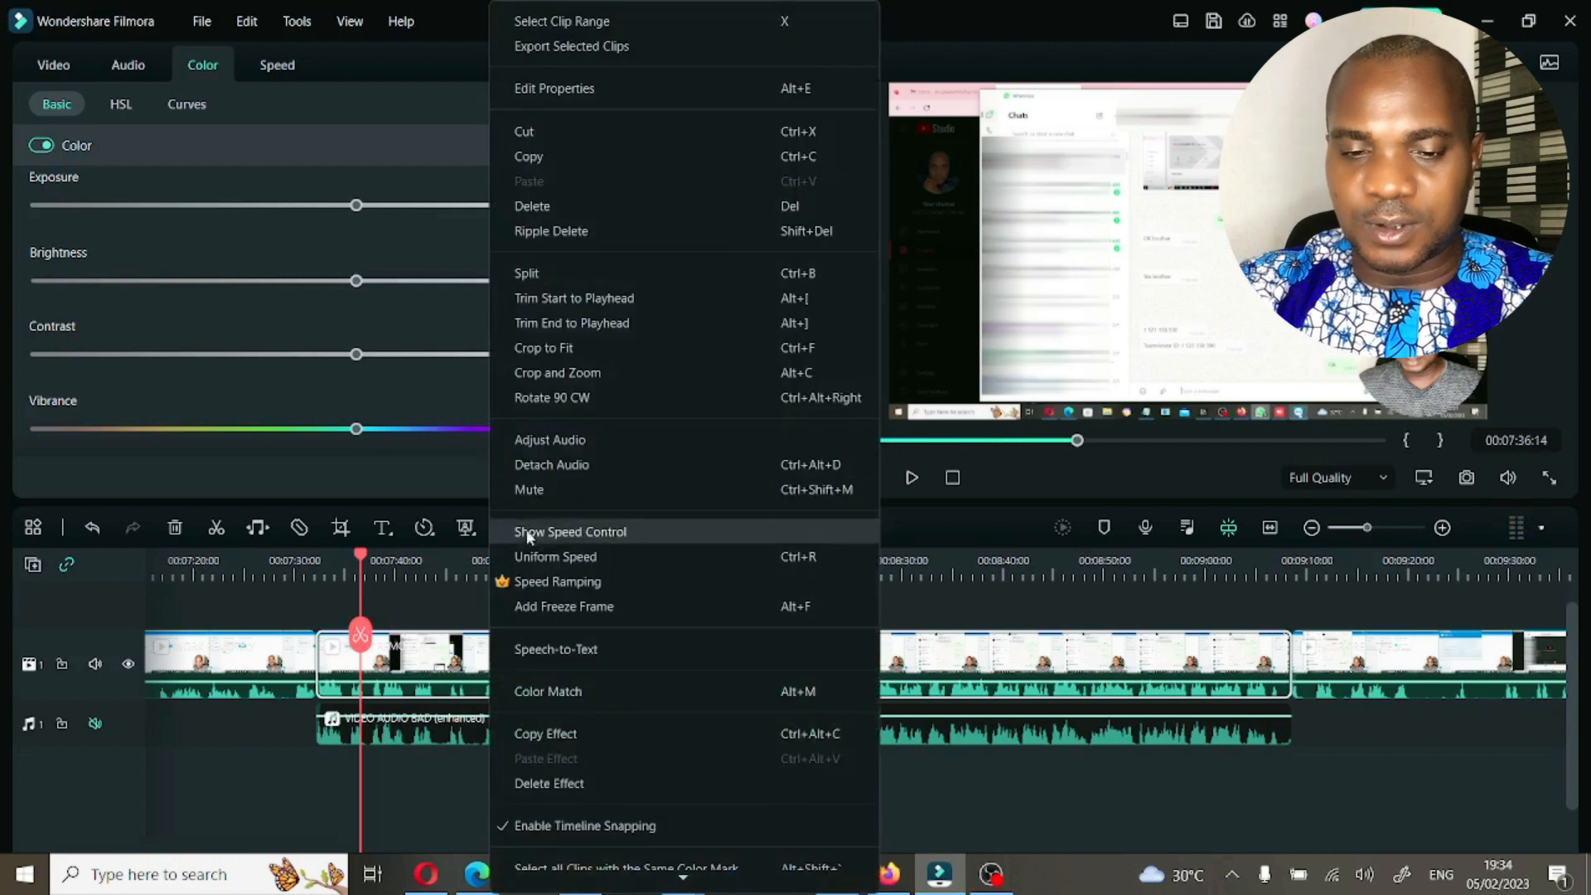
click(550, 485)
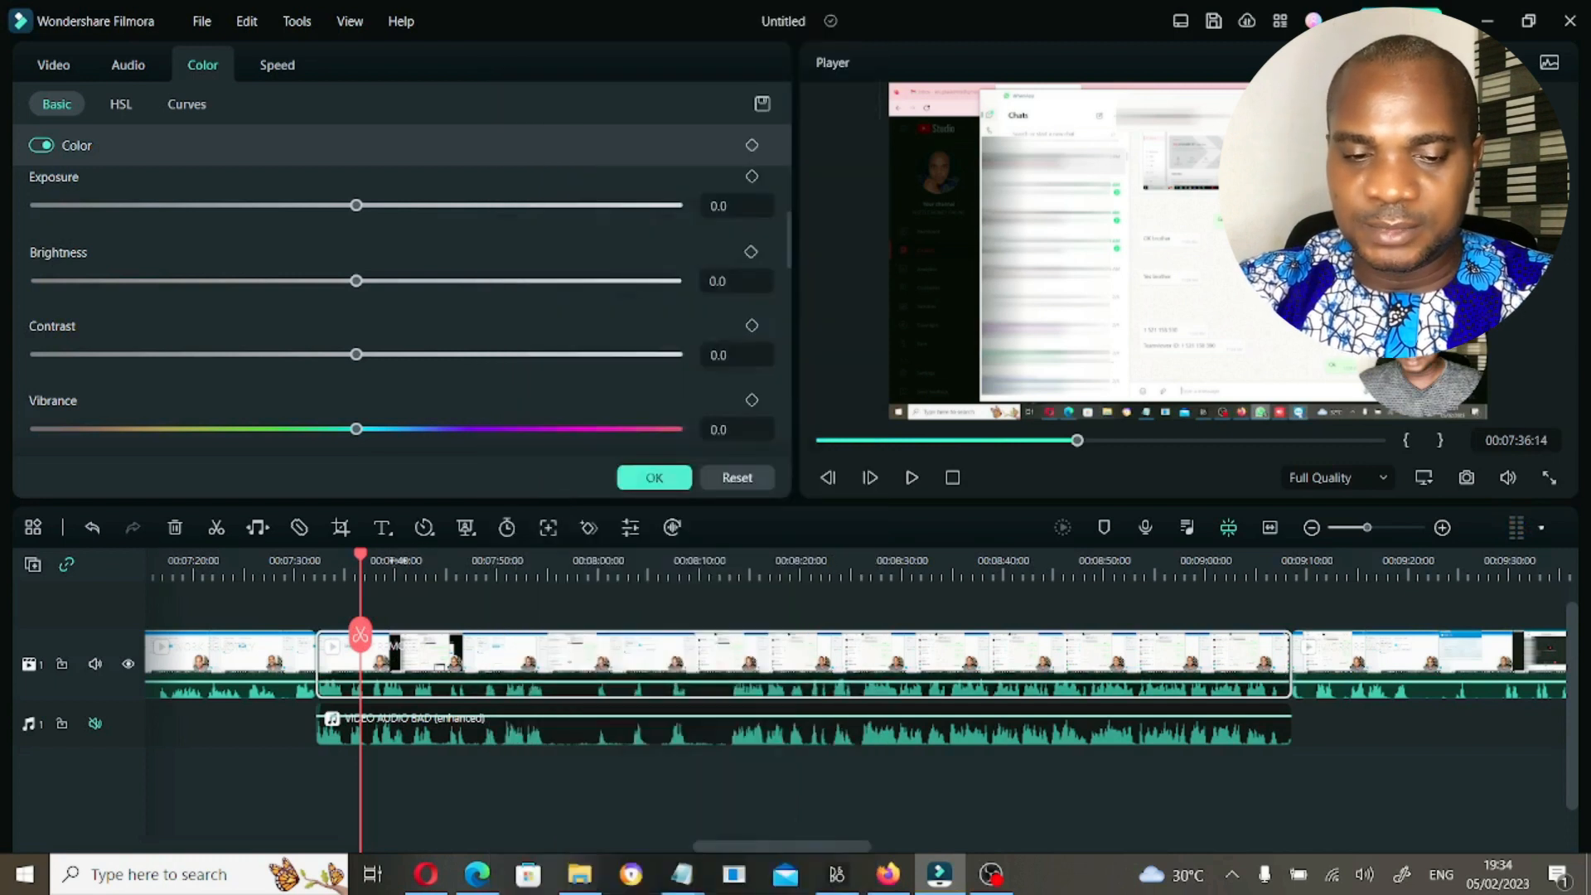
click(319, 568)
key(space)
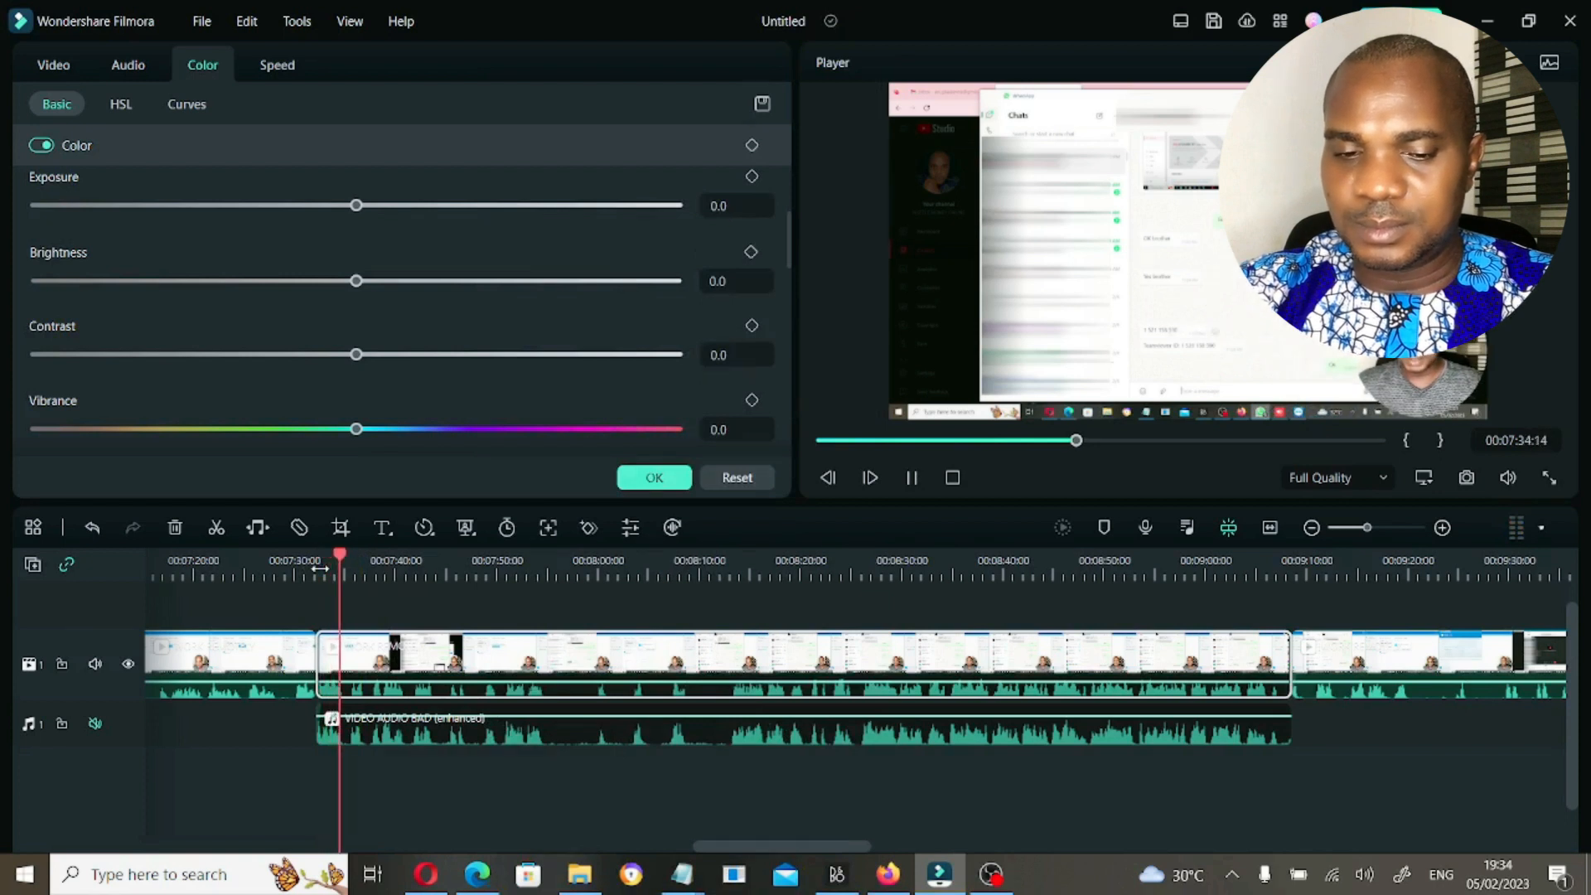
key(space)
click(452, 741)
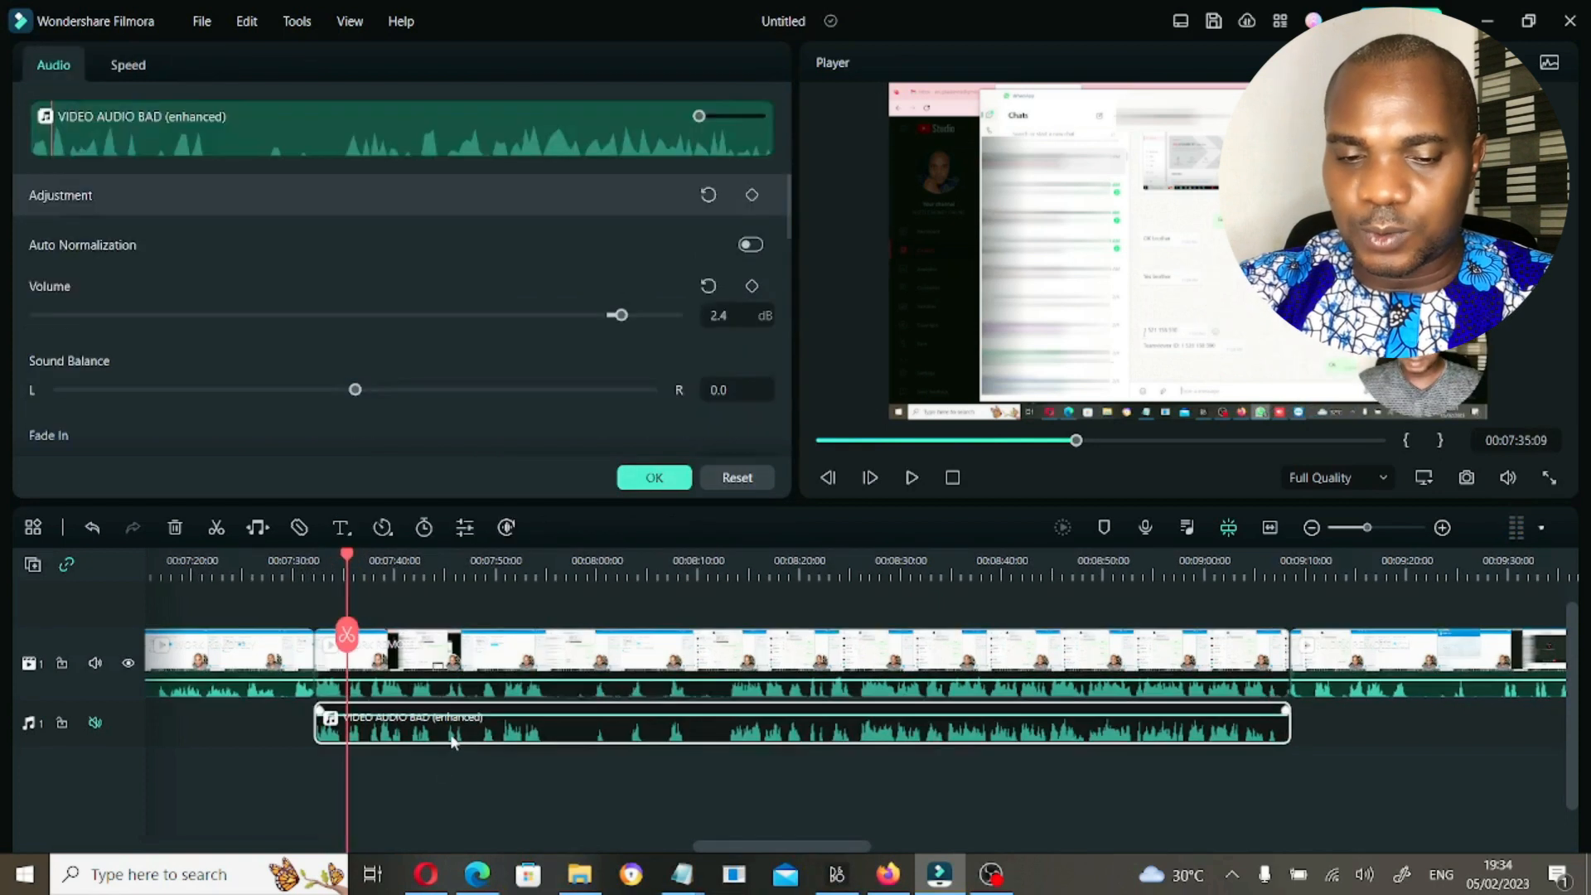
right_click(453, 737)
click(94, 722)
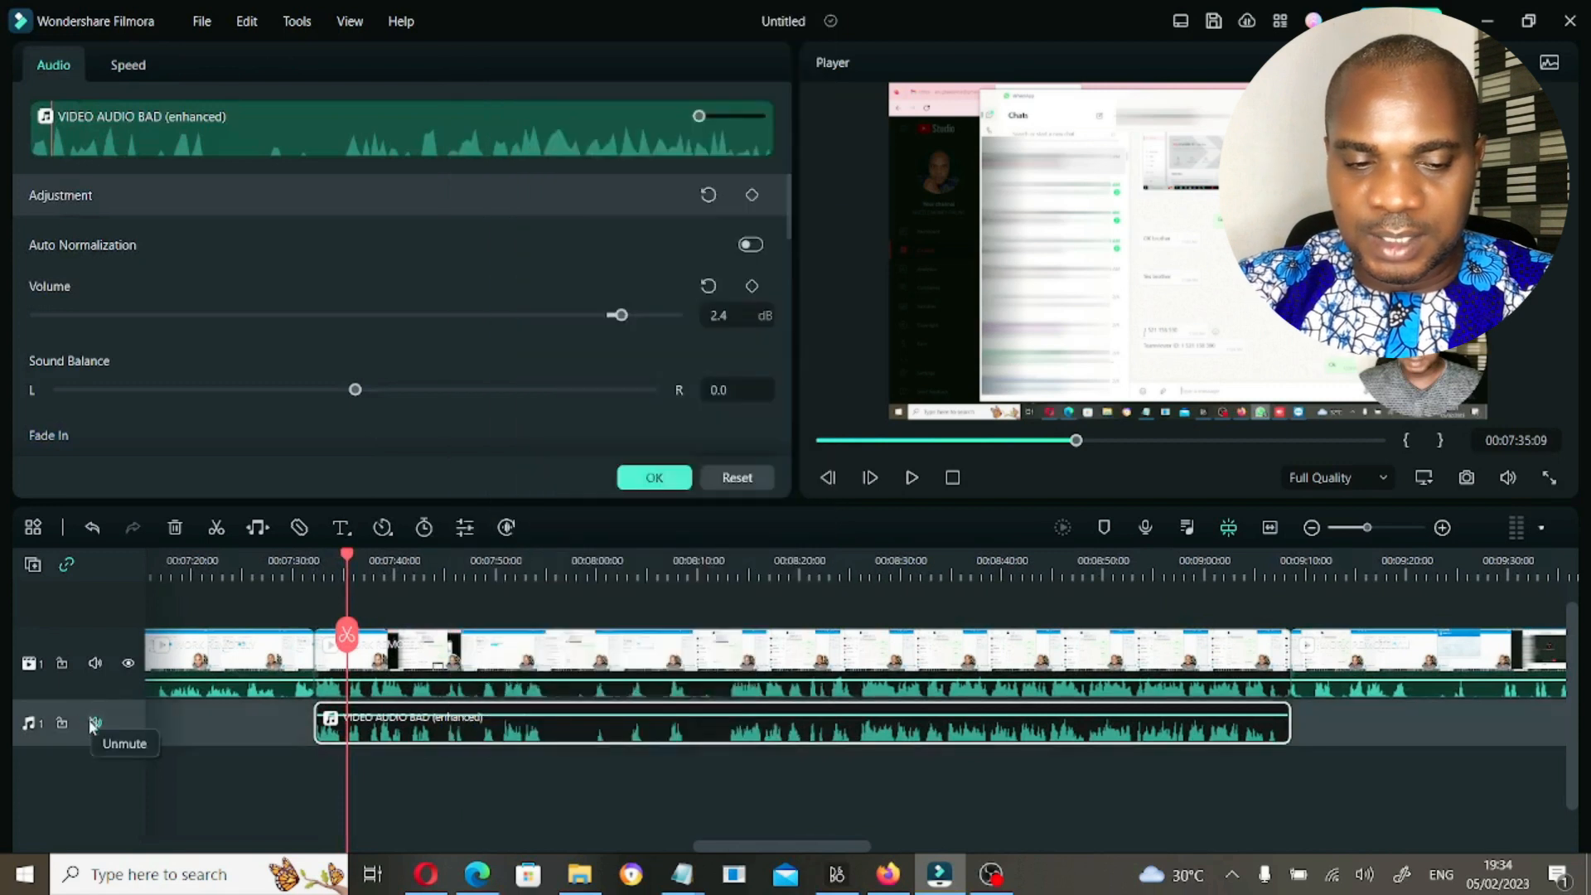
Unmute the video segment between the cuts and play its original audio from 00:08:12:22 with the audio track muted
click(728, 569)
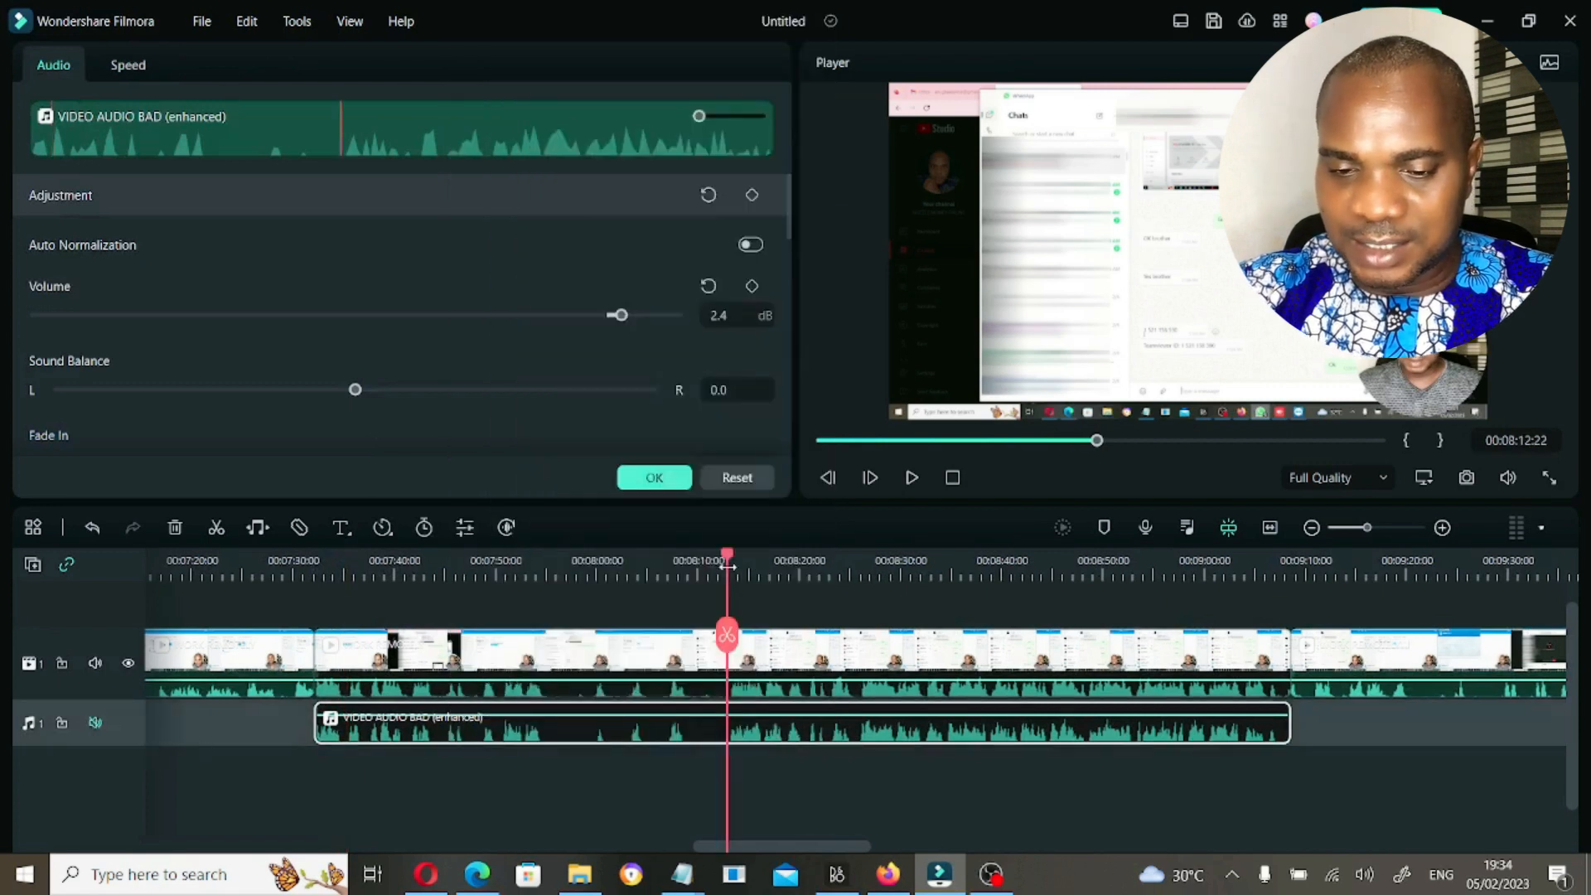
right_click(437, 667)
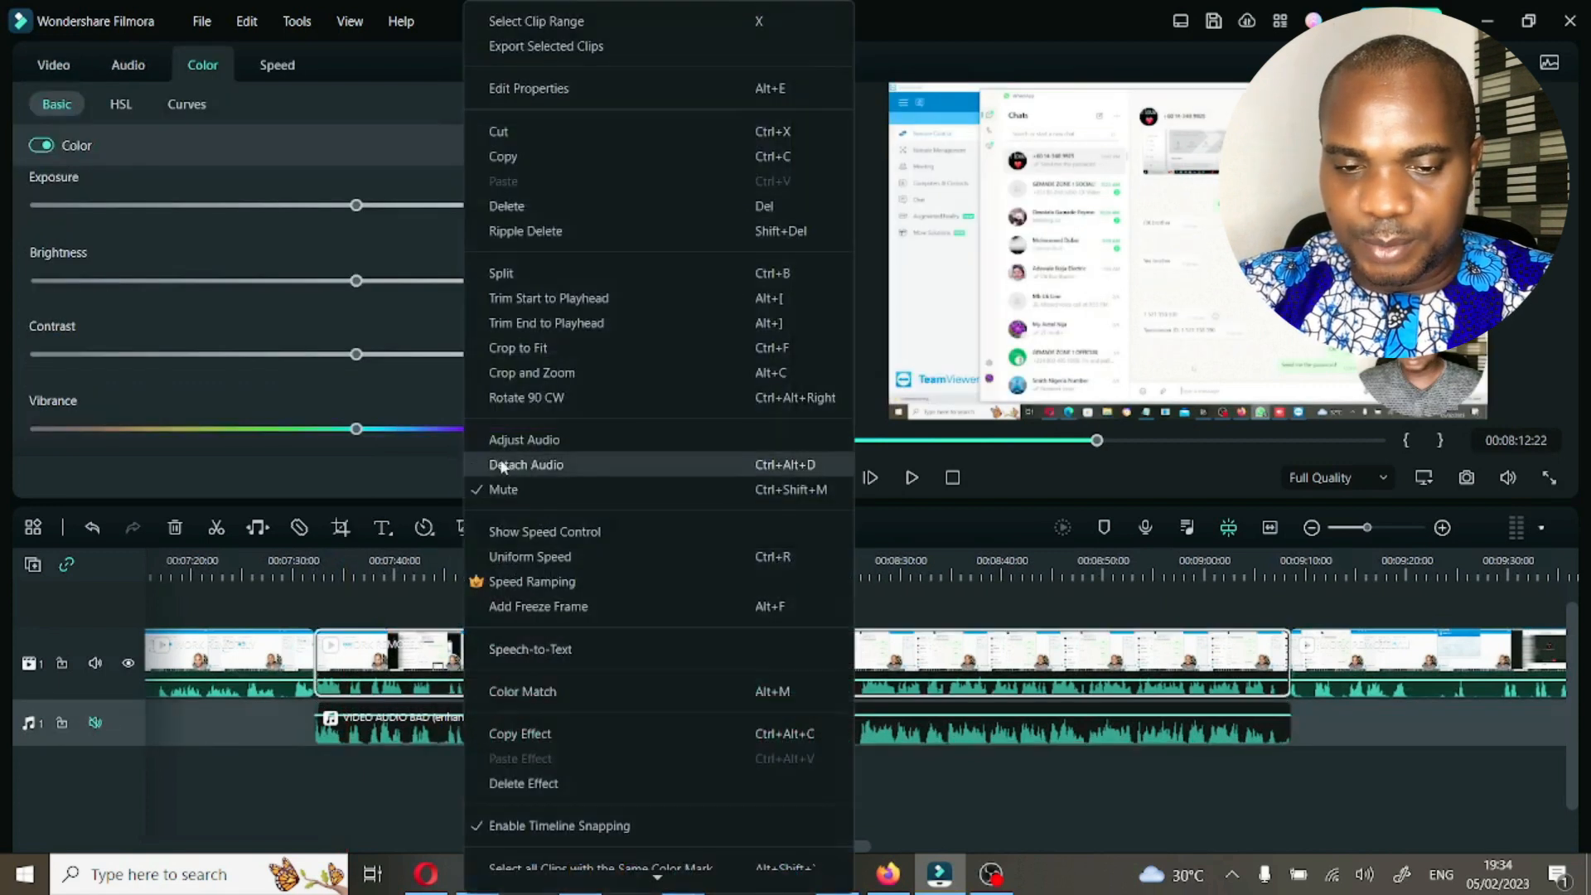
click(497, 490)
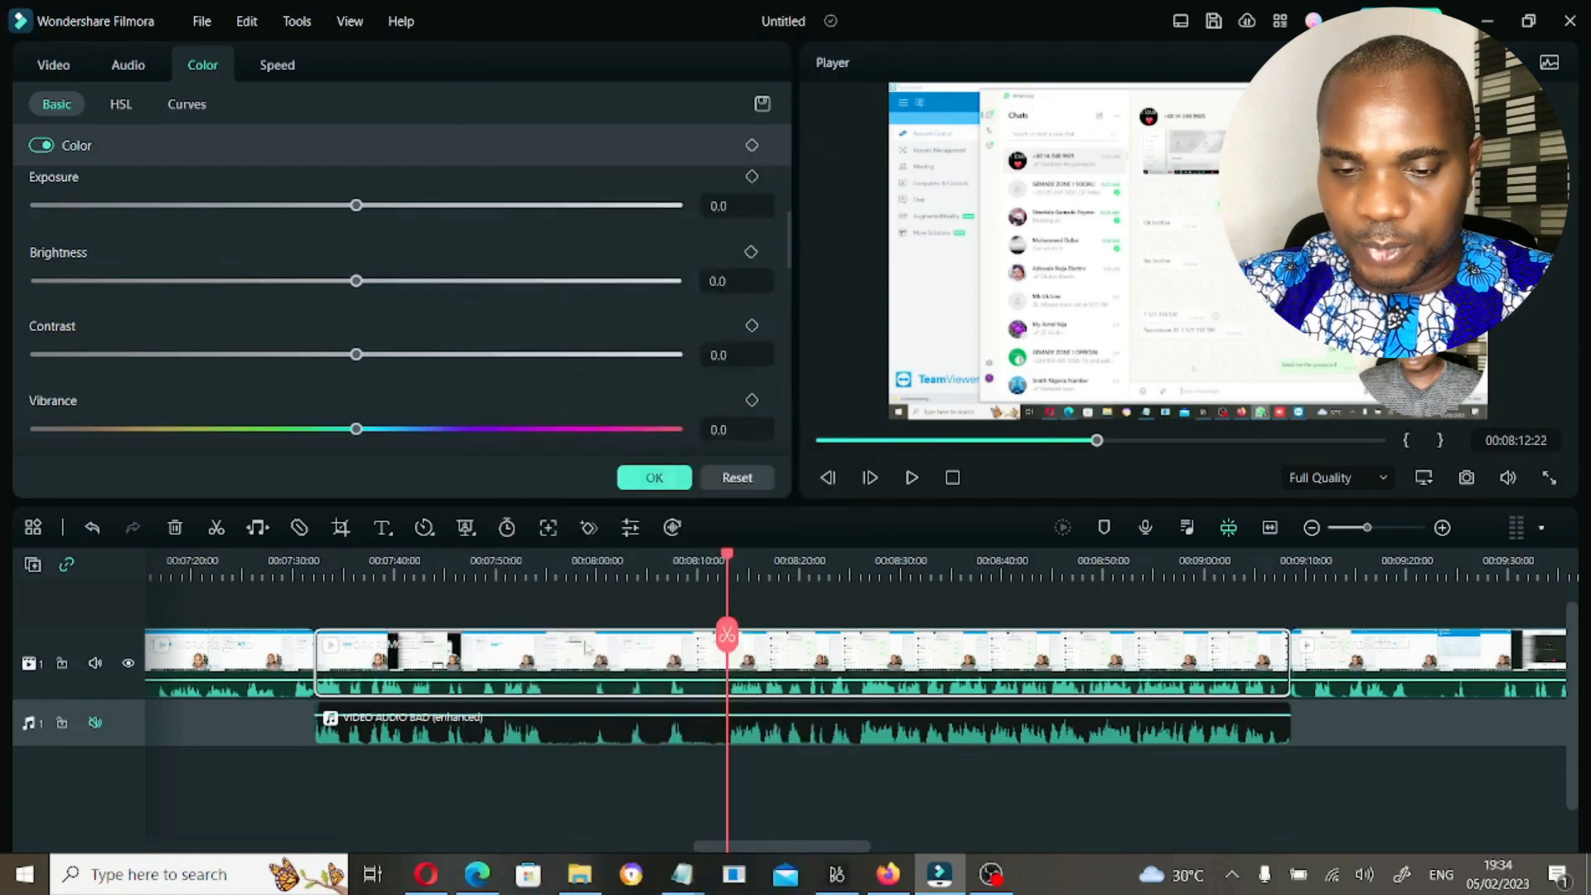
click(96, 722)
click(96, 722)
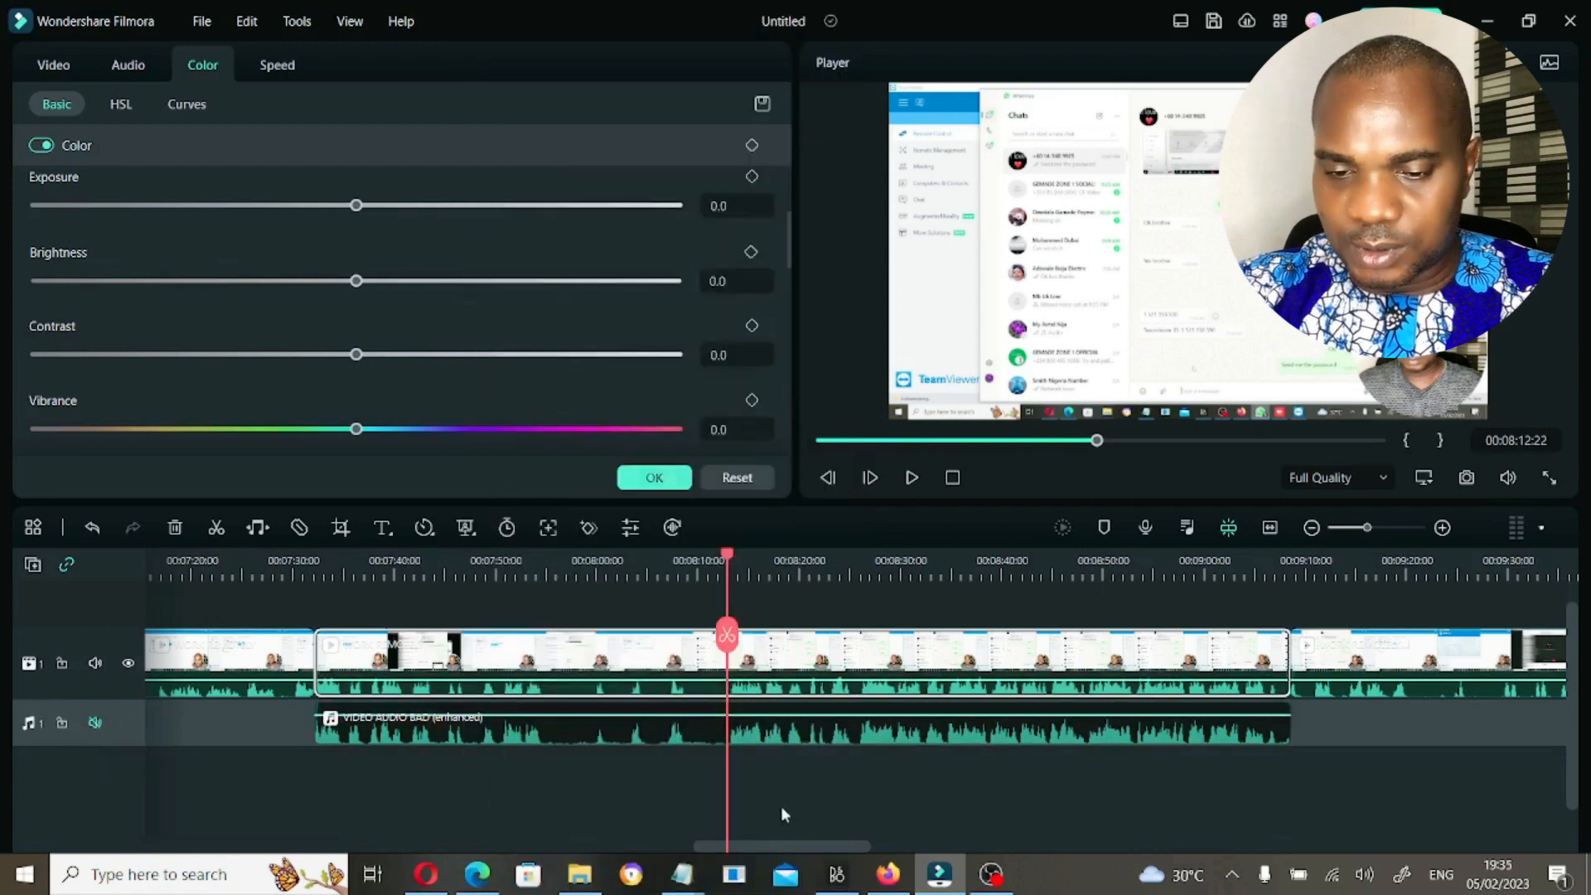
key(space)
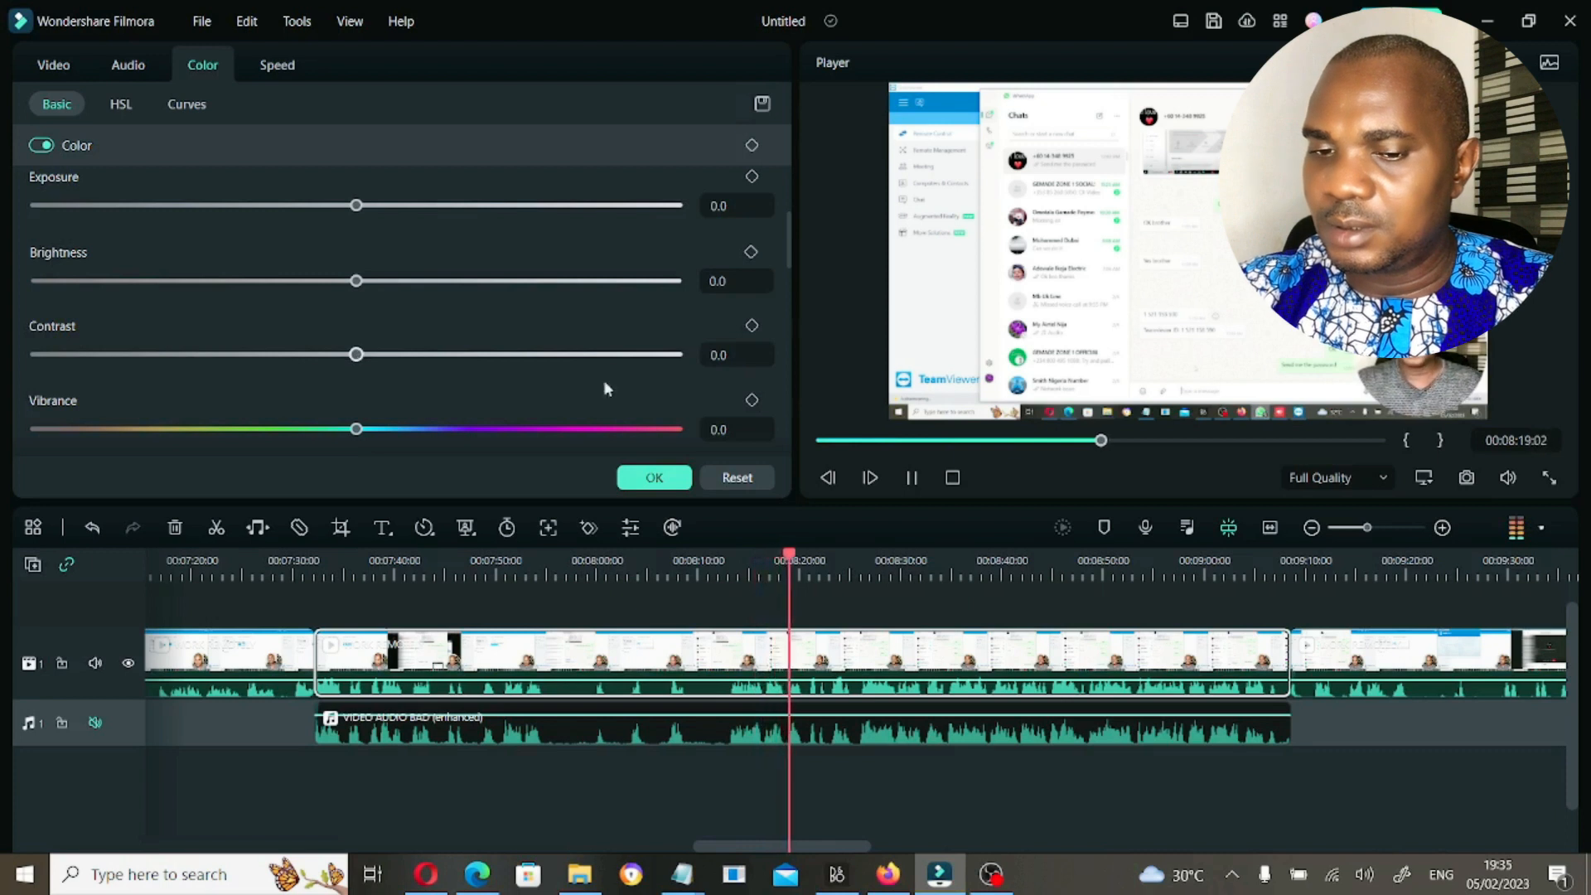
click(651, 475)
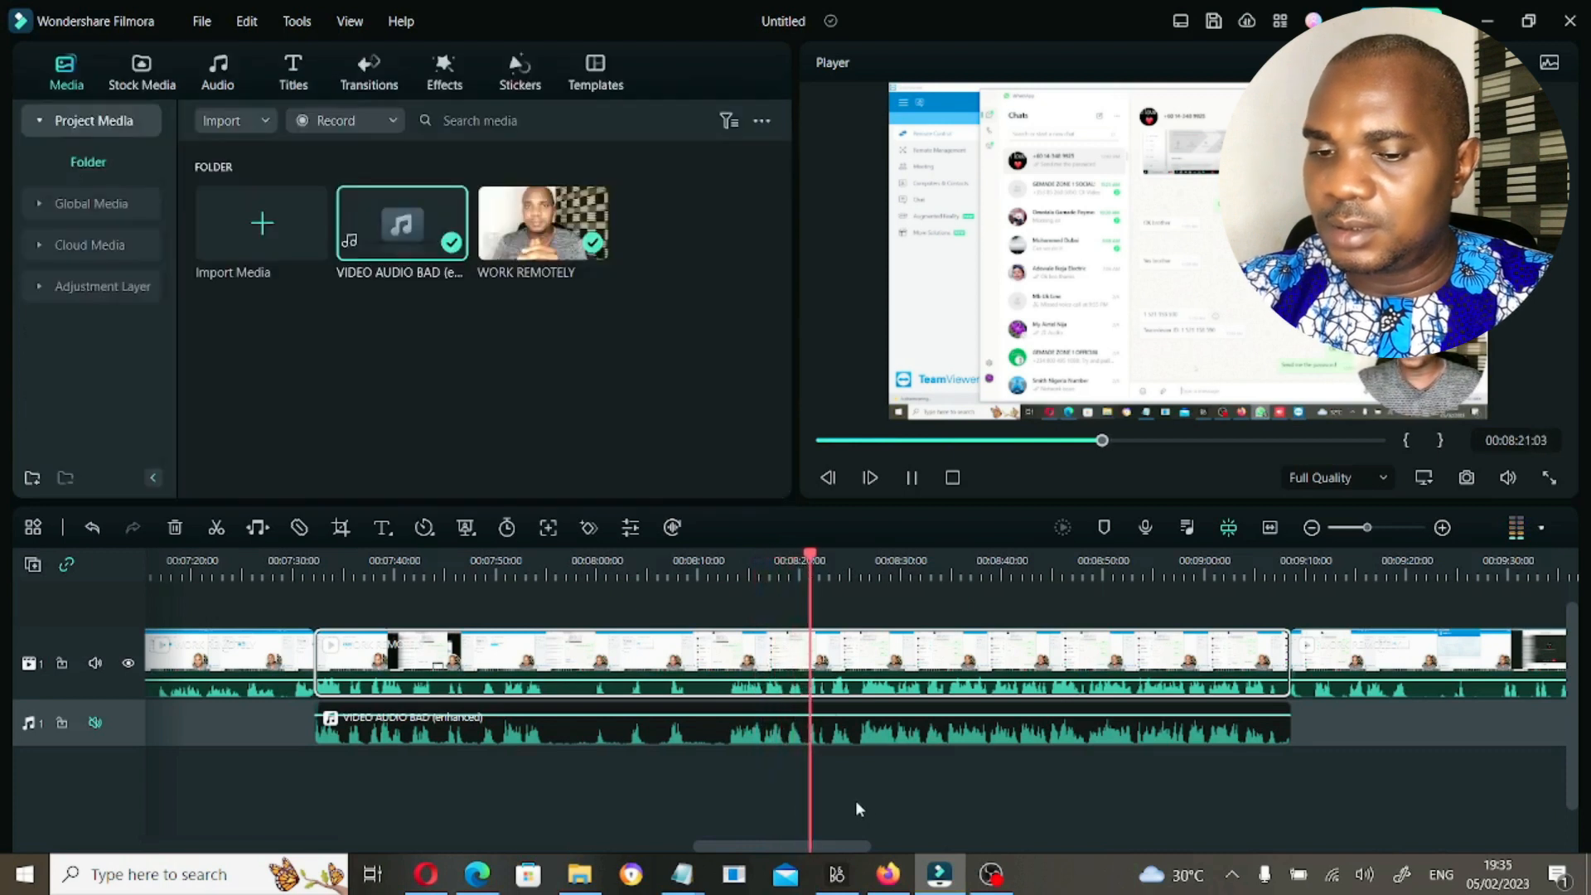
key(space)
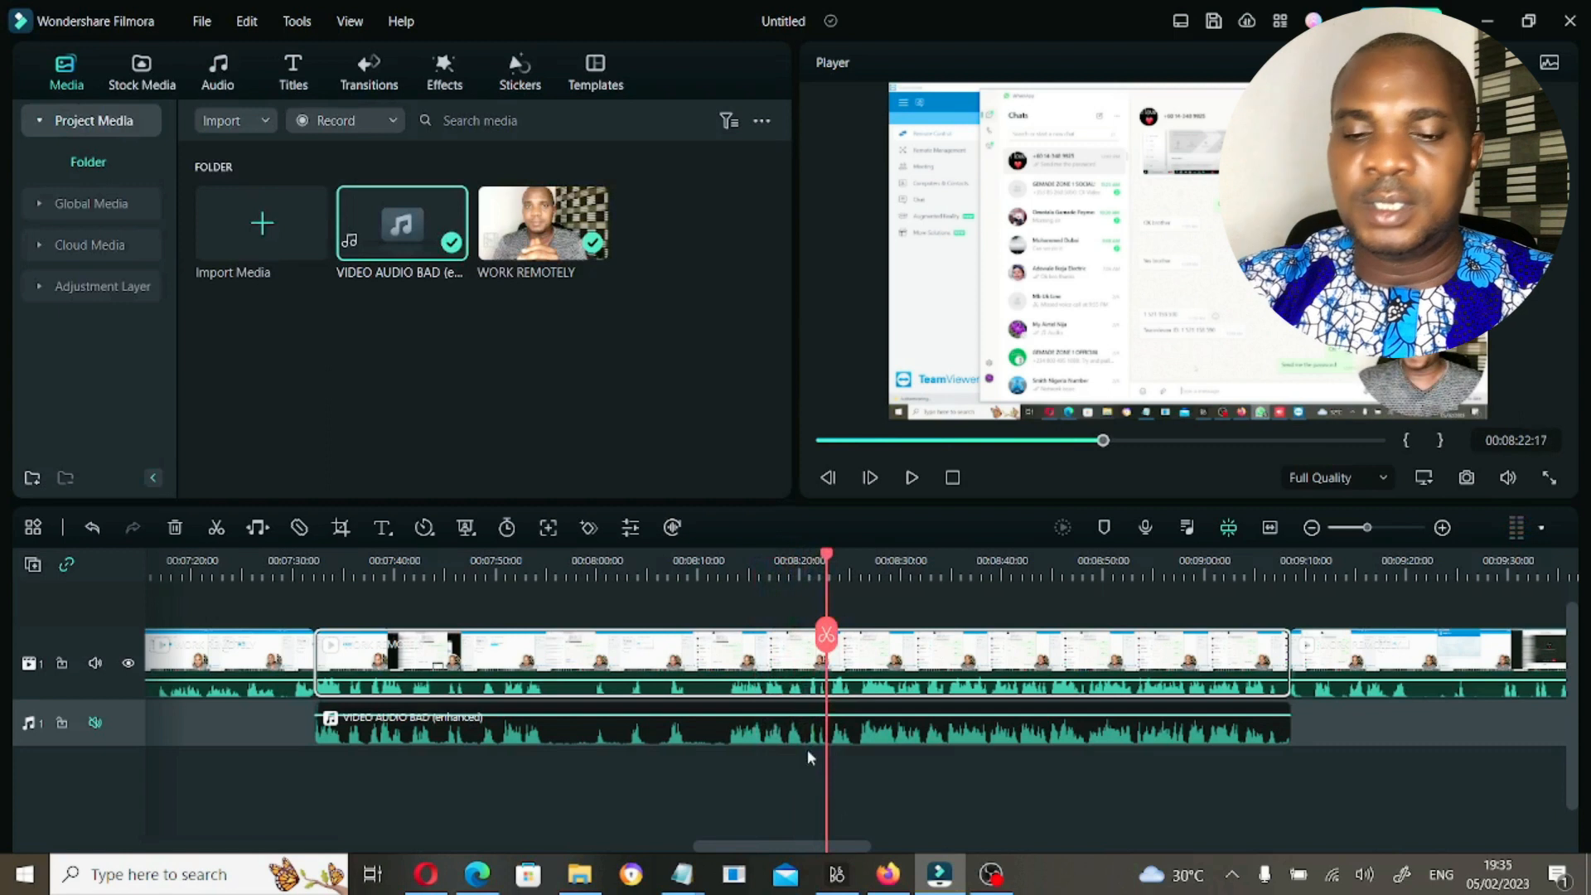
Mute the video segment between the cuts, unmute the audio track, and play the enhanced audio from 00:08:13:08
right_click(760, 662)
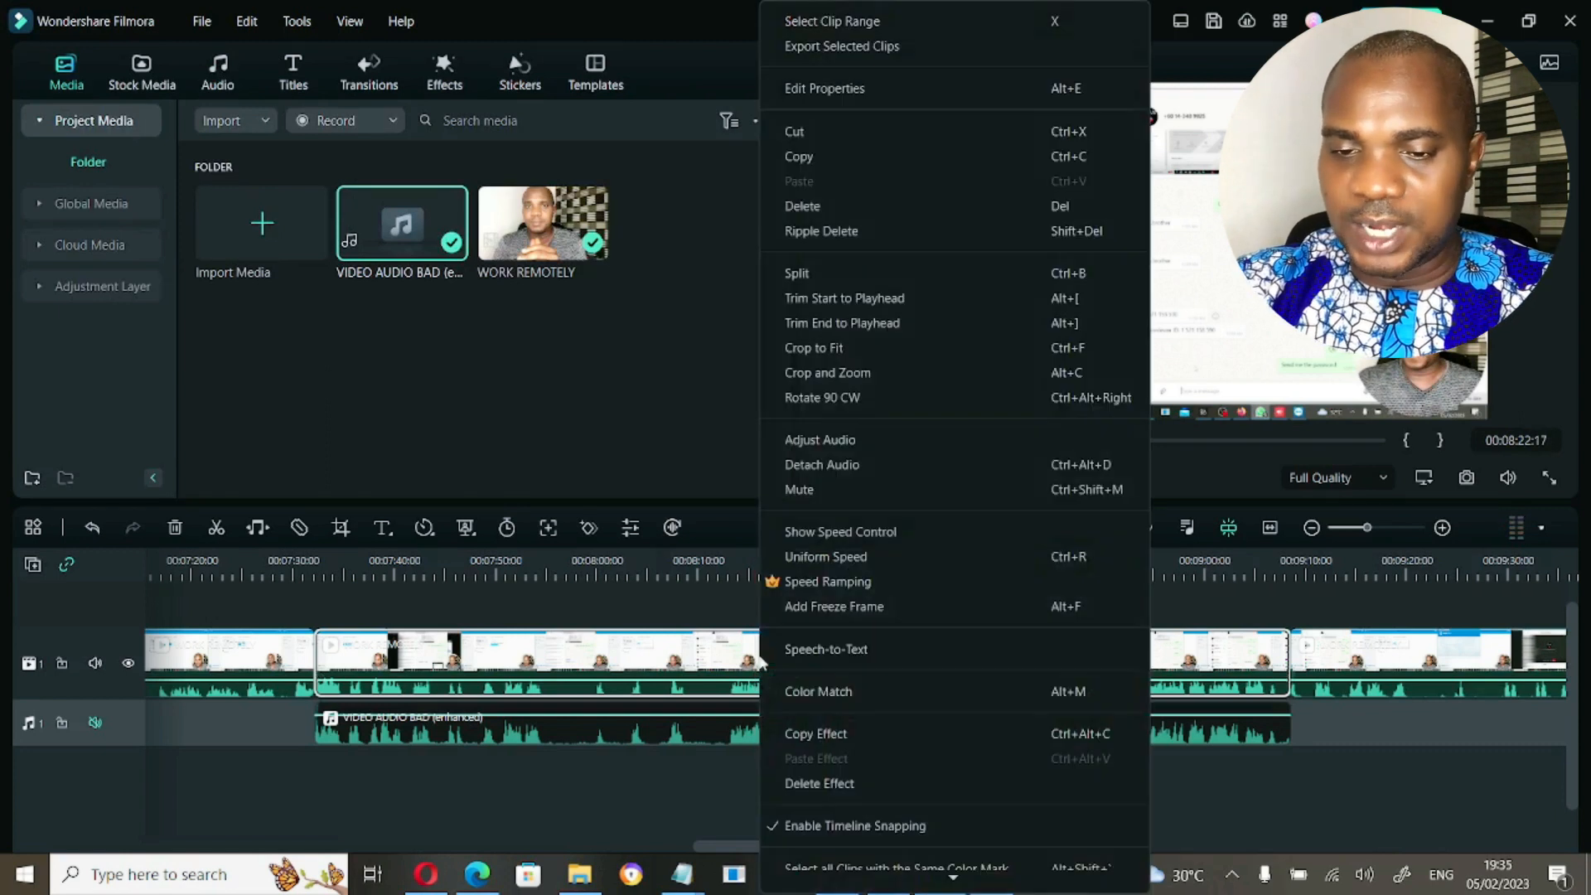
click(797, 489)
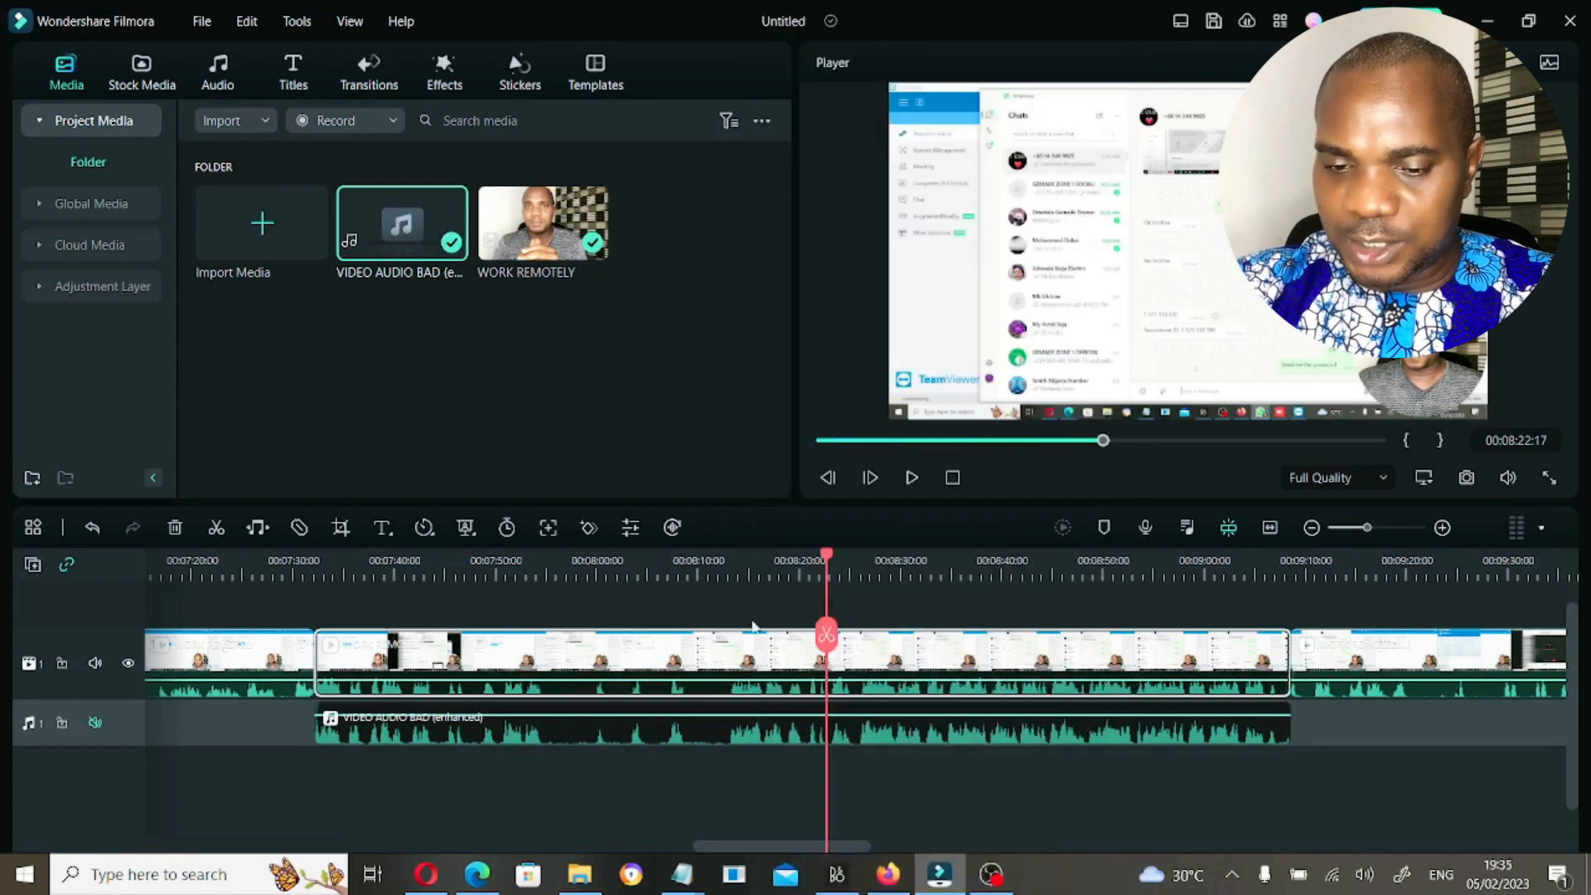
click(730, 572)
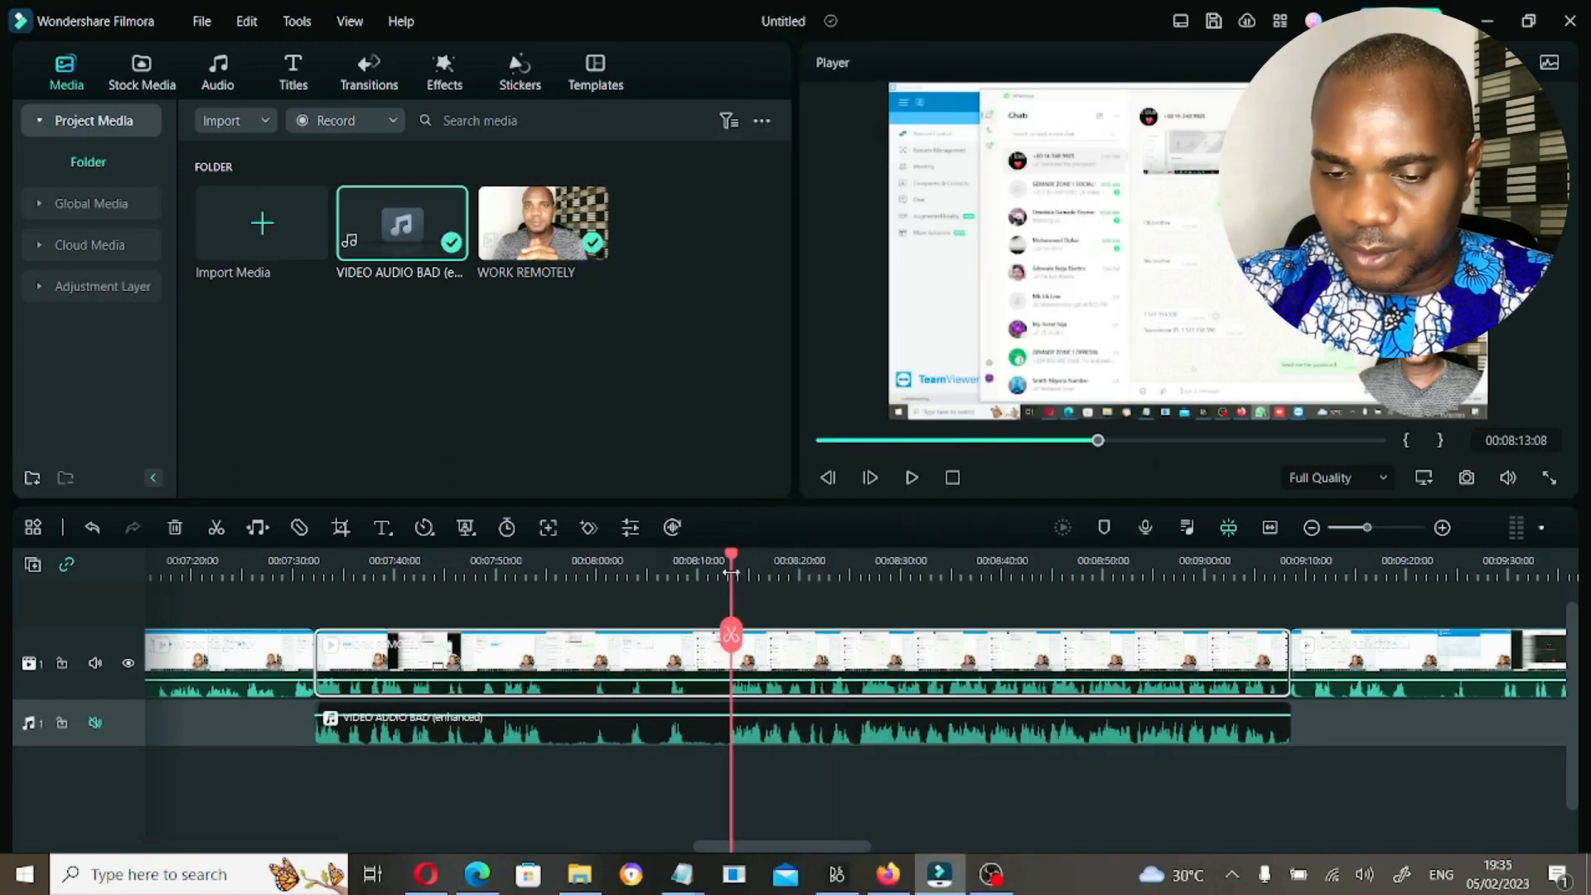
click(95, 723)
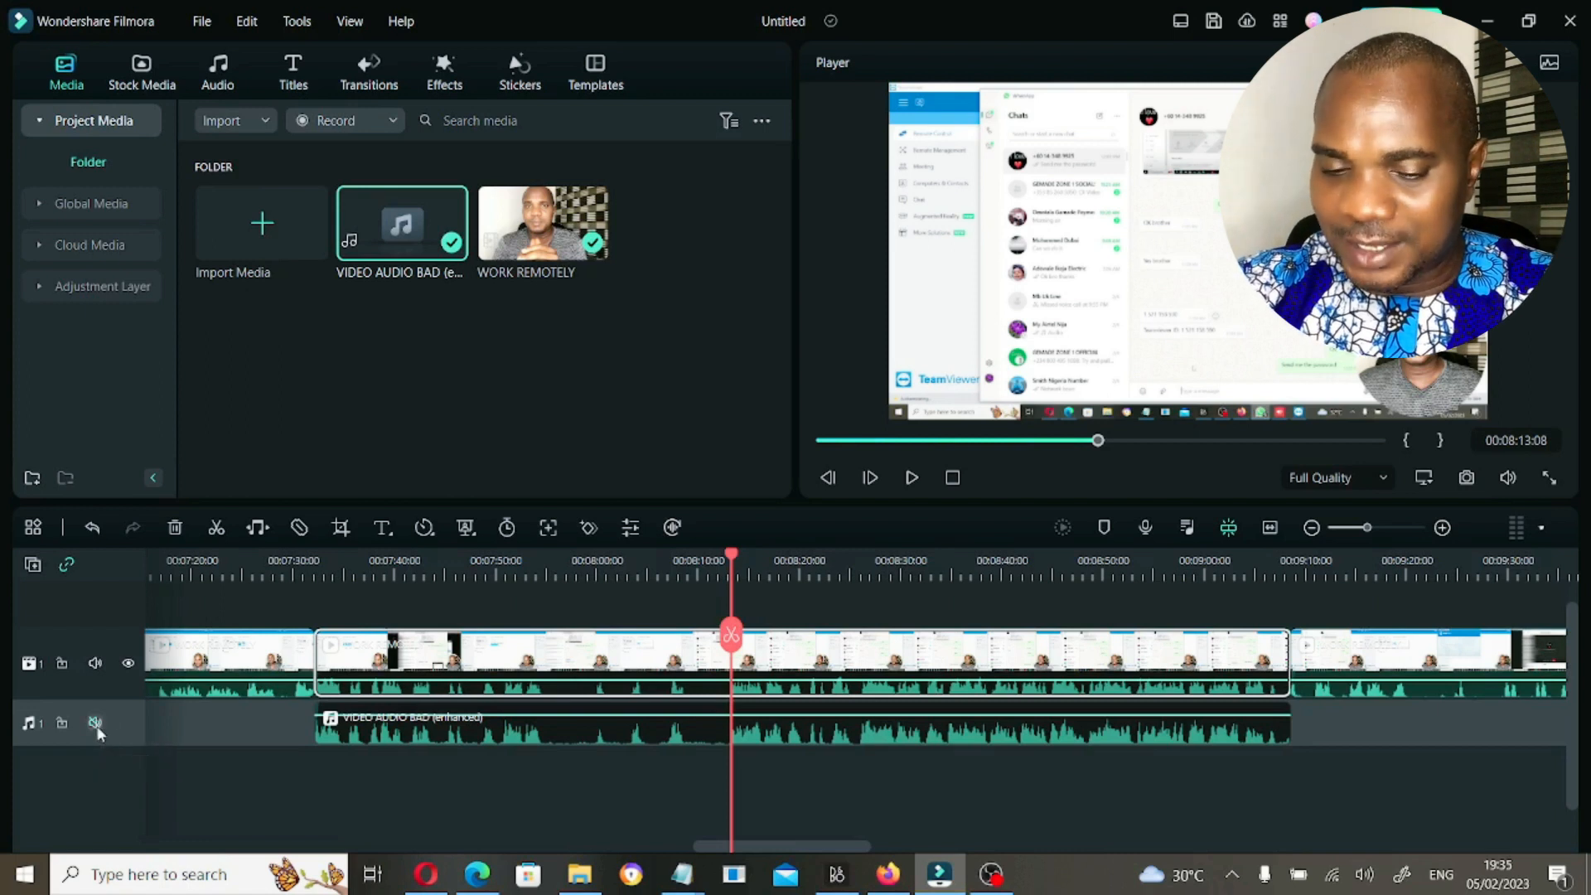
click(912, 477)
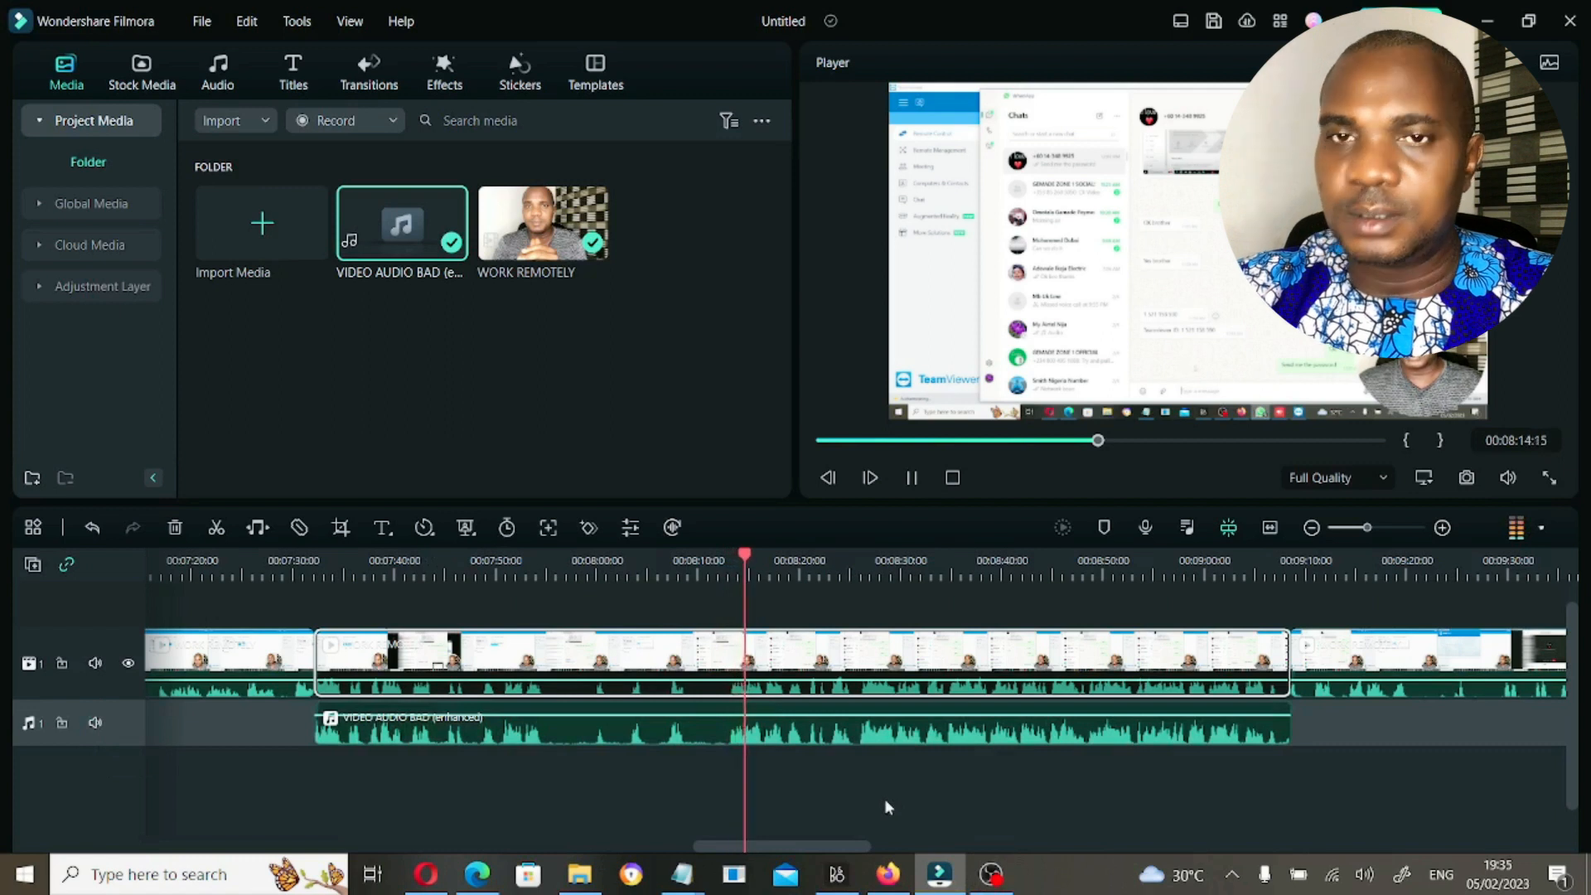